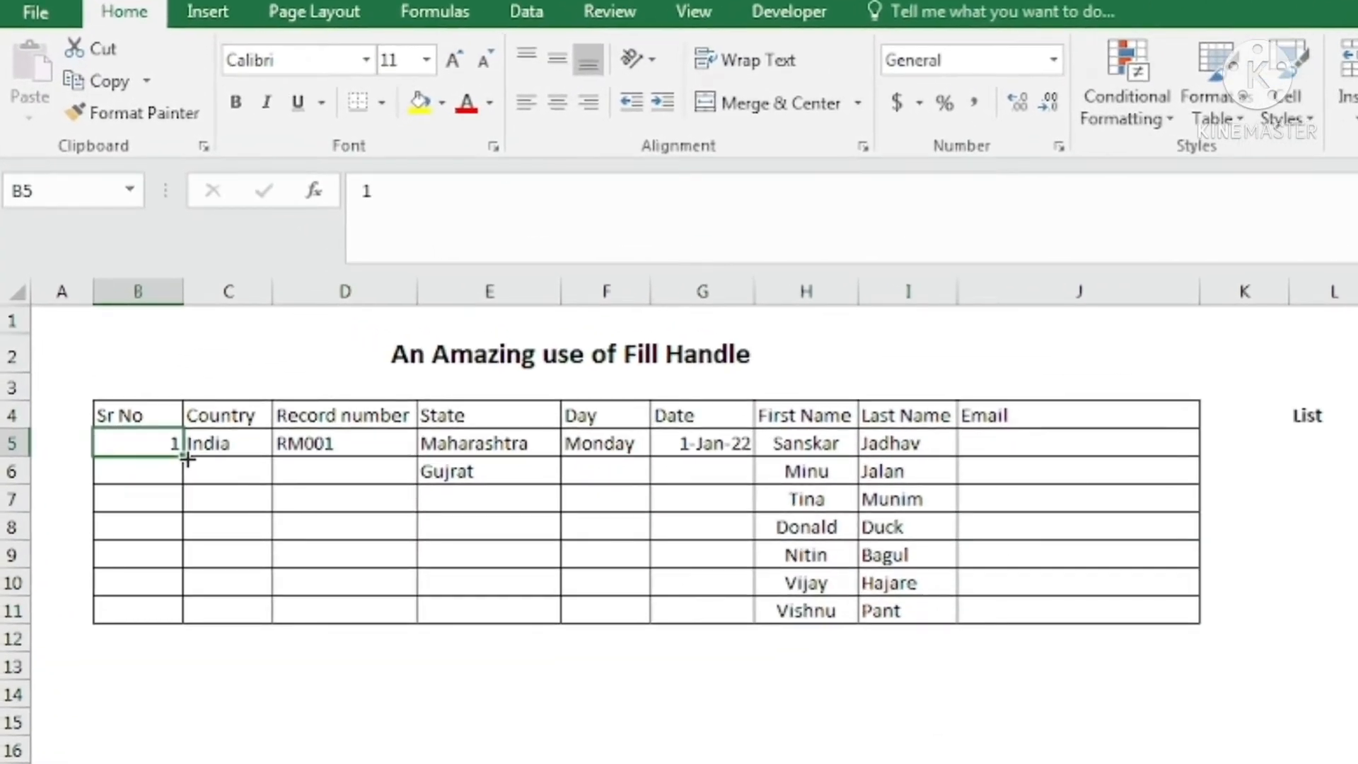
Fill the Sr No column B5:B11 with the series 1 to 7.
{"action": "mouse_move", "coordinate": [187, 458]}
{"action": "left_mouse_down"}
{"action": "mouse_move", "coordinate": [189, 631]}
{"action": "mouse_move", "coordinate": [183, 458]}
{"action": "left_mouse_up"}
{"action": "left_click_drag", "start_coordinate": [184, 459], "coordinate": [191, 621]}
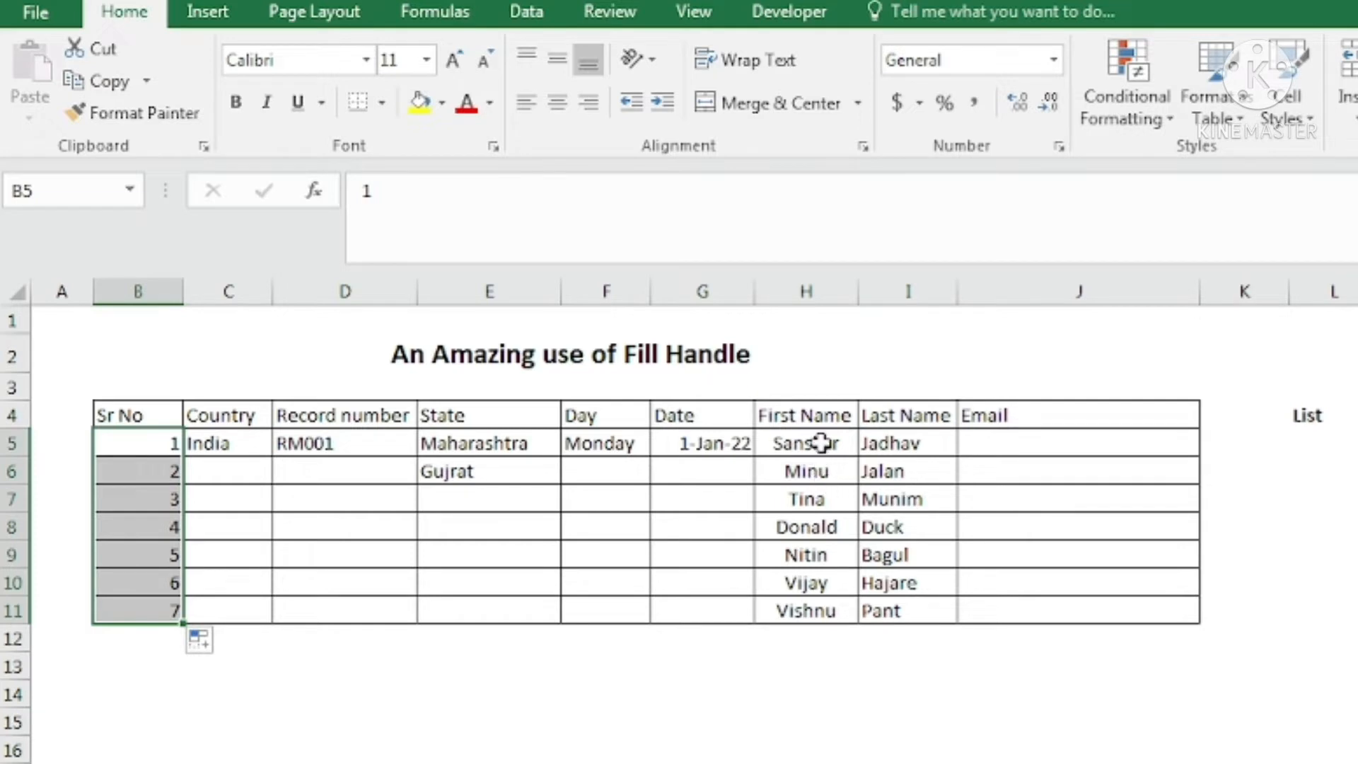
{"action": "left_click_drag", "start_coordinate": [813, 443], "coordinate": [806, 609]}
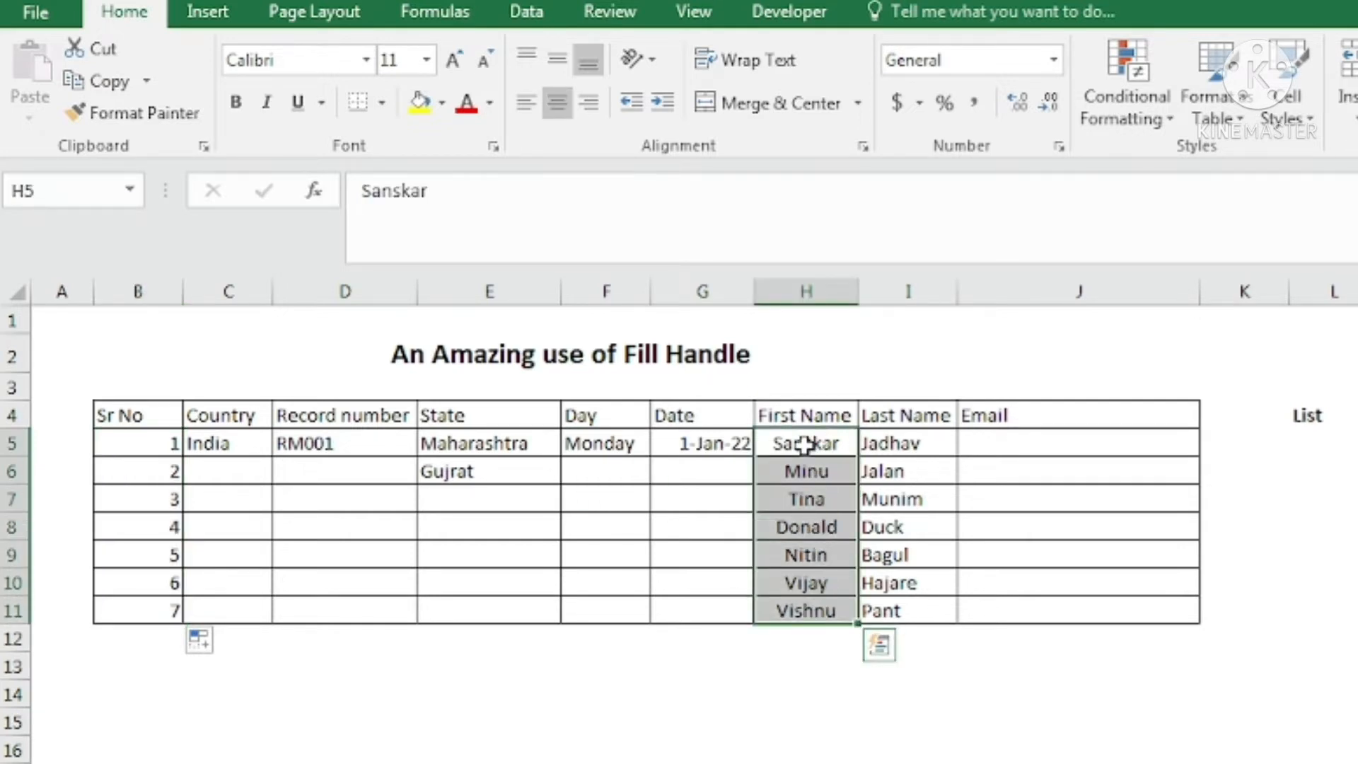
{"action": "left_click", "coordinate": [806, 444]}
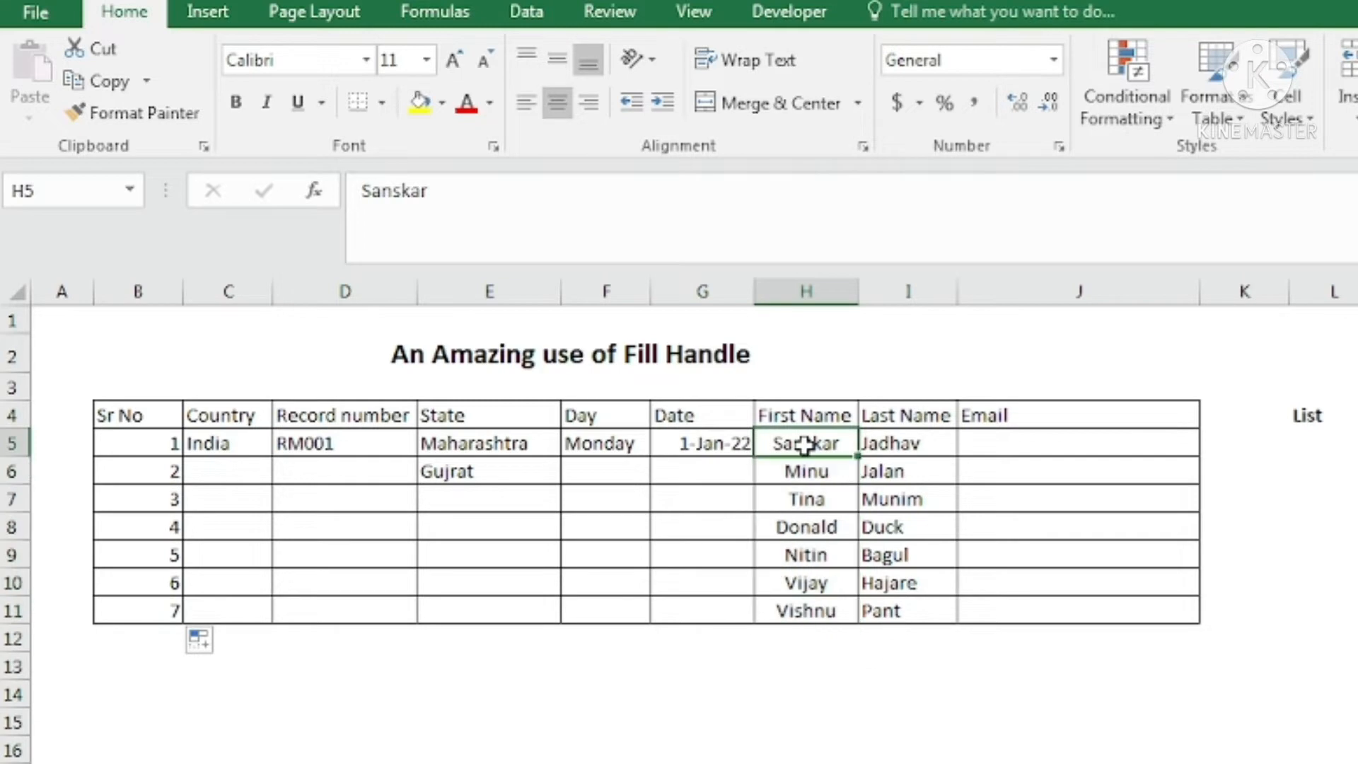
Enter Sanskar in L5 and fill the List column down to L11, ending with Vishnu.
{"action": "left_click", "coordinate": [1298, 444]}
{"action": "type", "text": "Sans"}
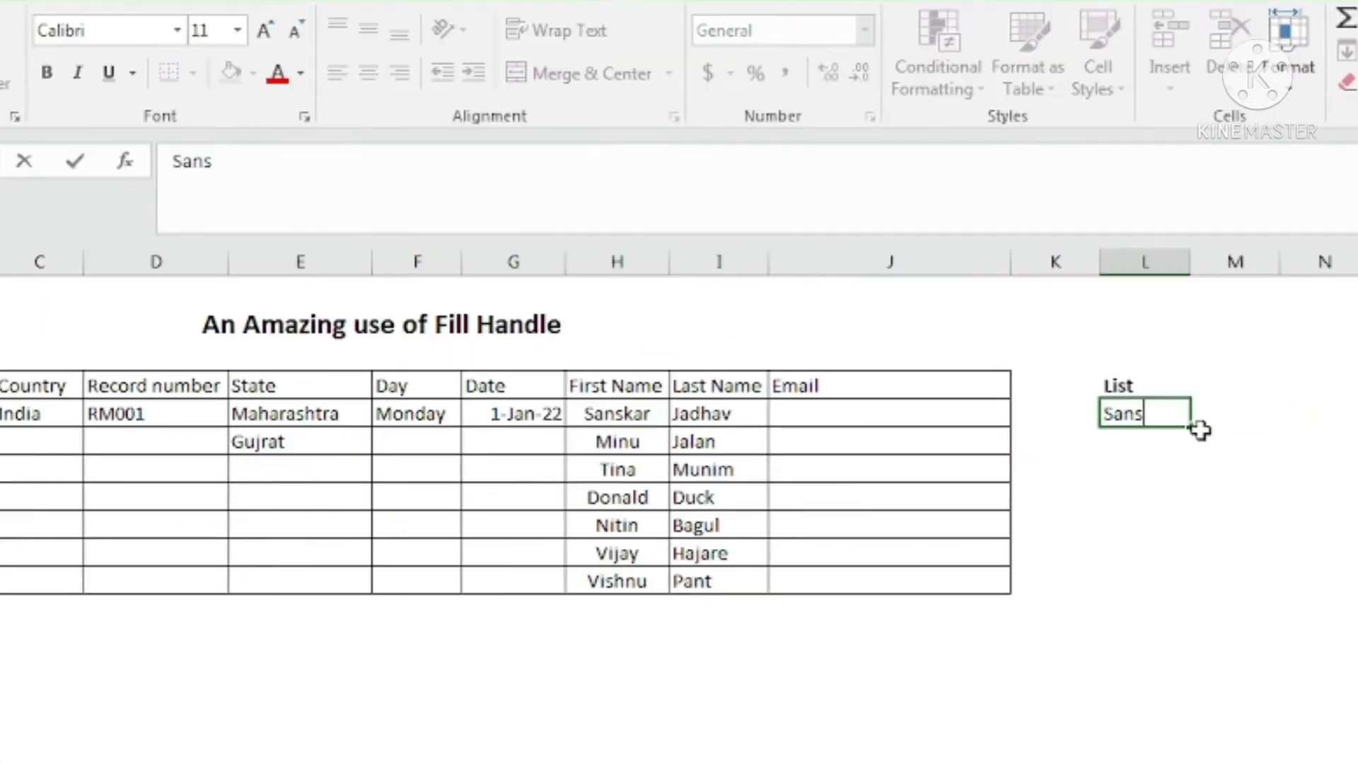
{"action": "type", "text": "kar"}
{"action": "key", "text": "Tab"}
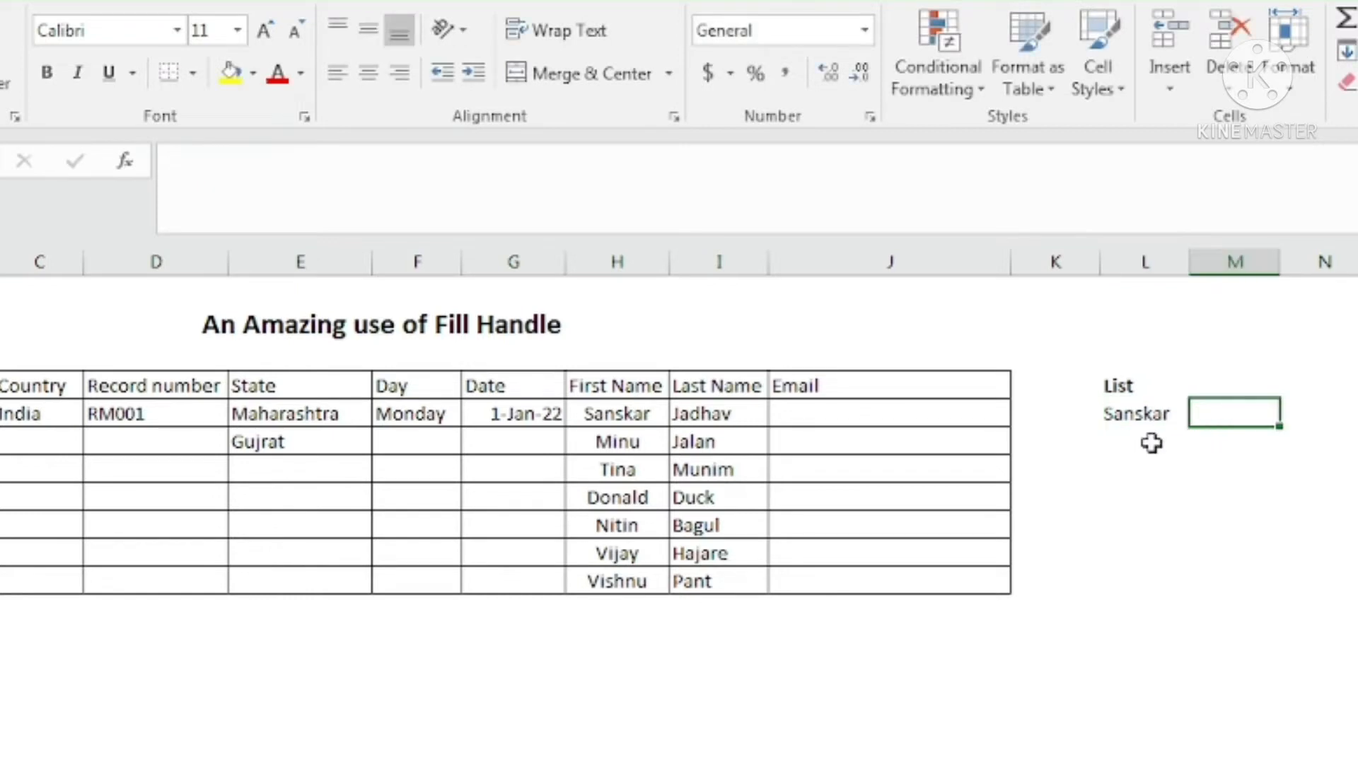
{"action": "left_click", "coordinate": [1142, 414]}
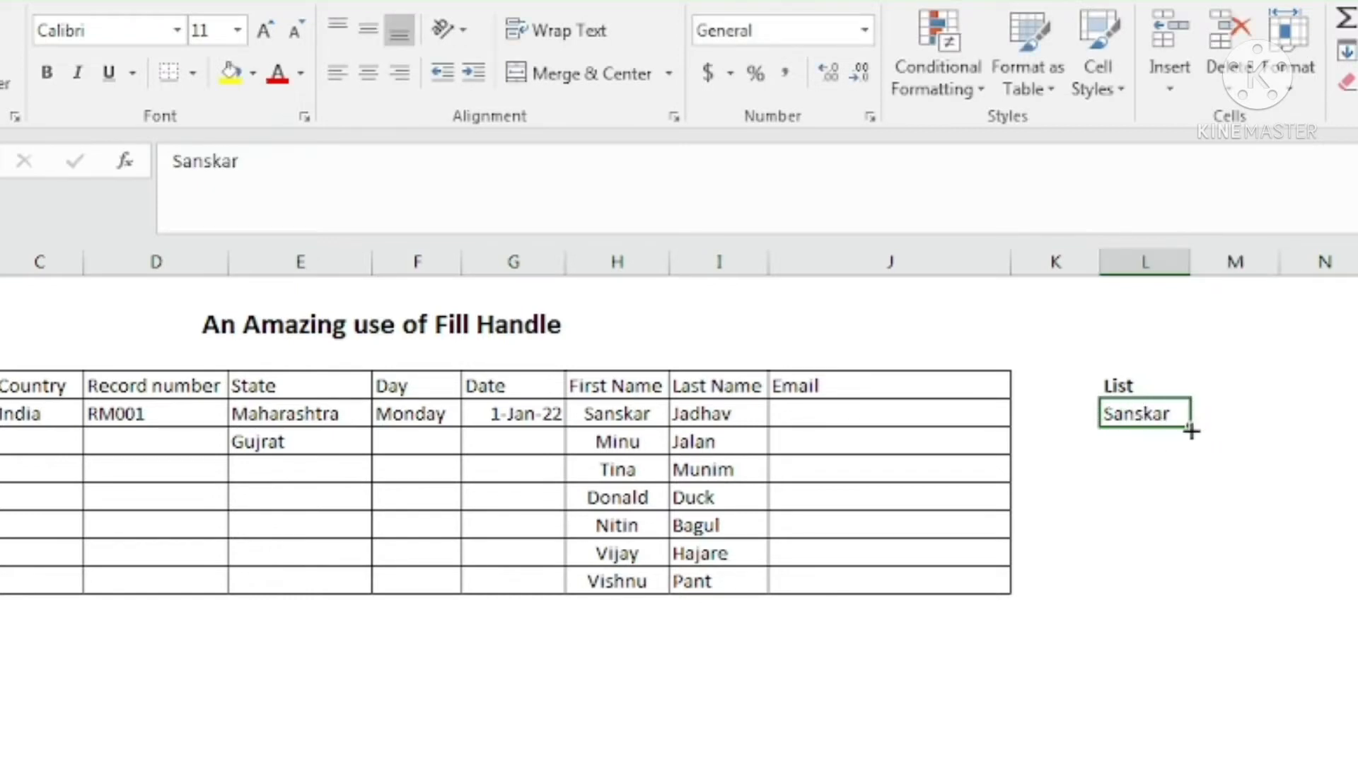
{"action": "left_click_drag", "start_coordinate": [1191, 429], "coordinate": [1206, 600]}
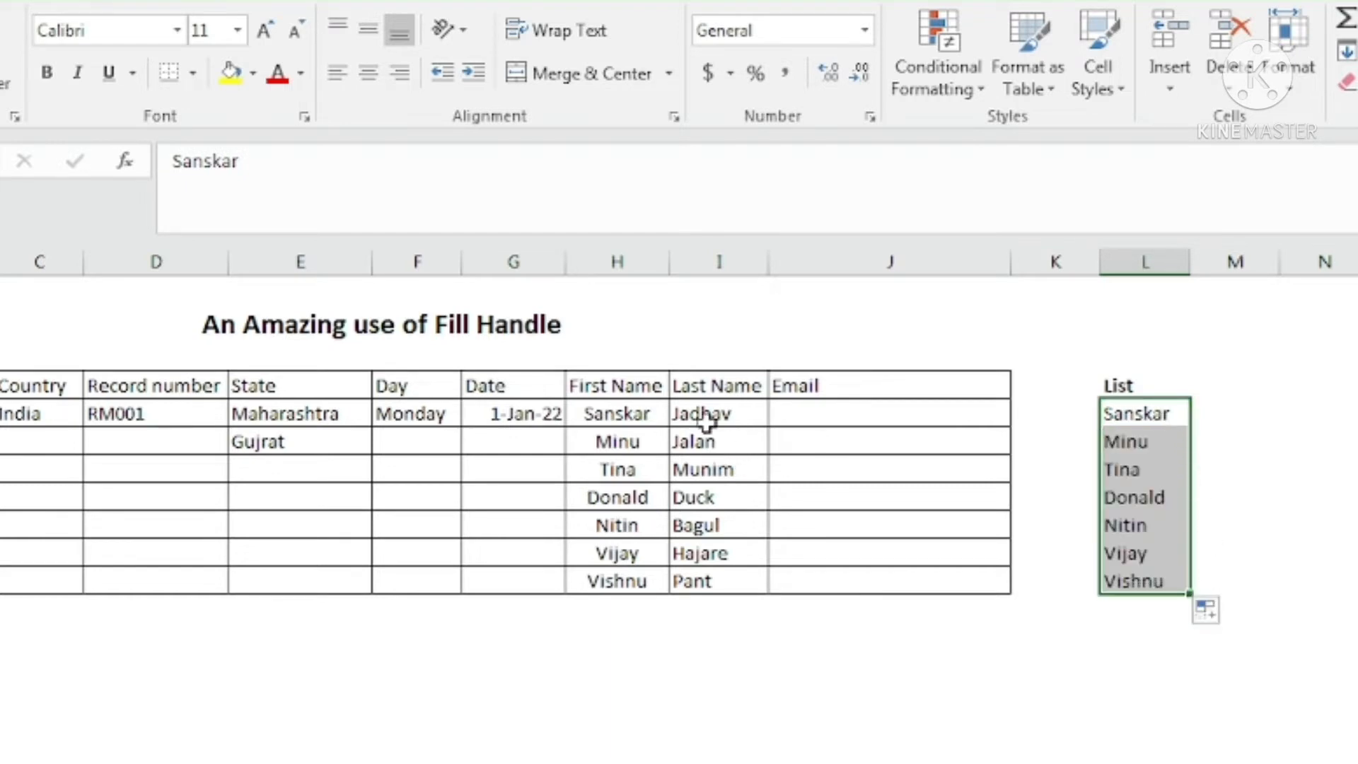
{"action": "left_click", "coordinate": [1148, 416]}
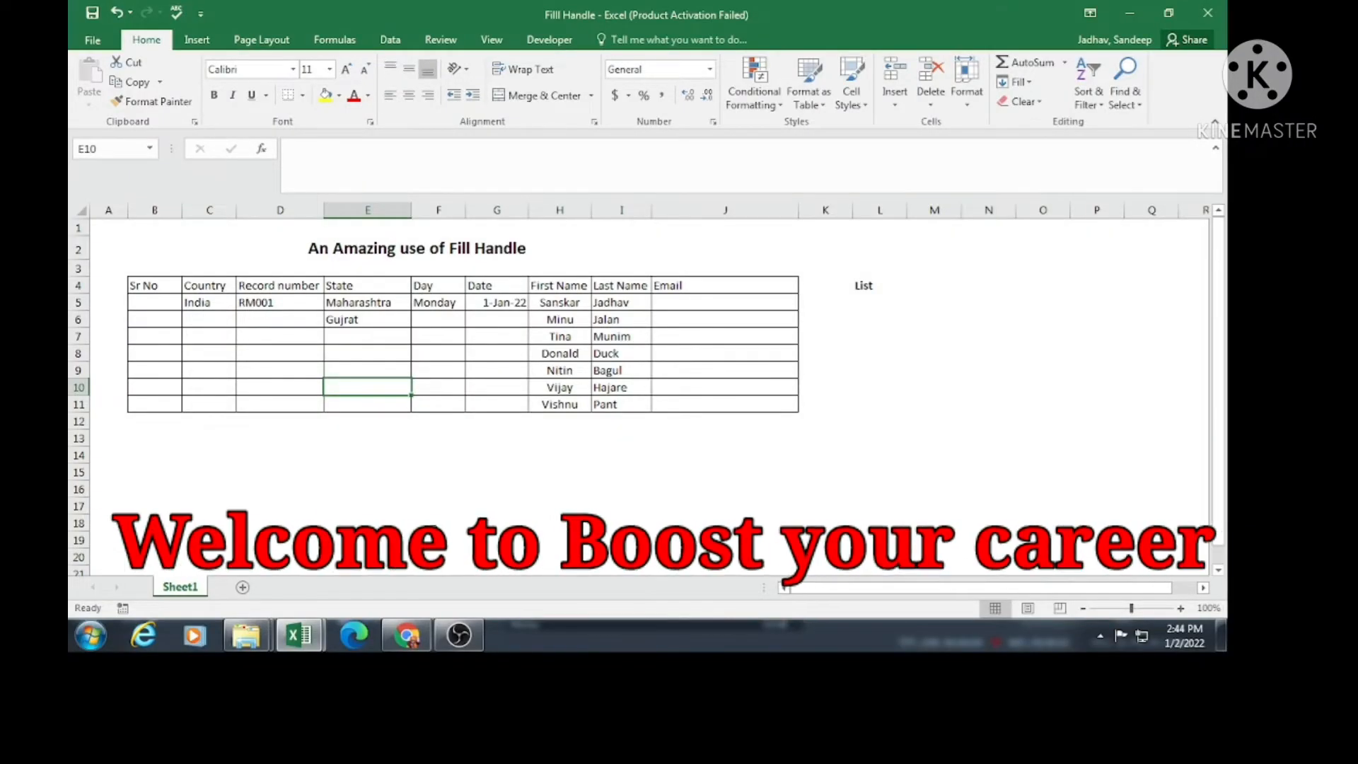
Enter 1 in cell B5.
{"action": "left_click", "coordinate": [156, 300]}
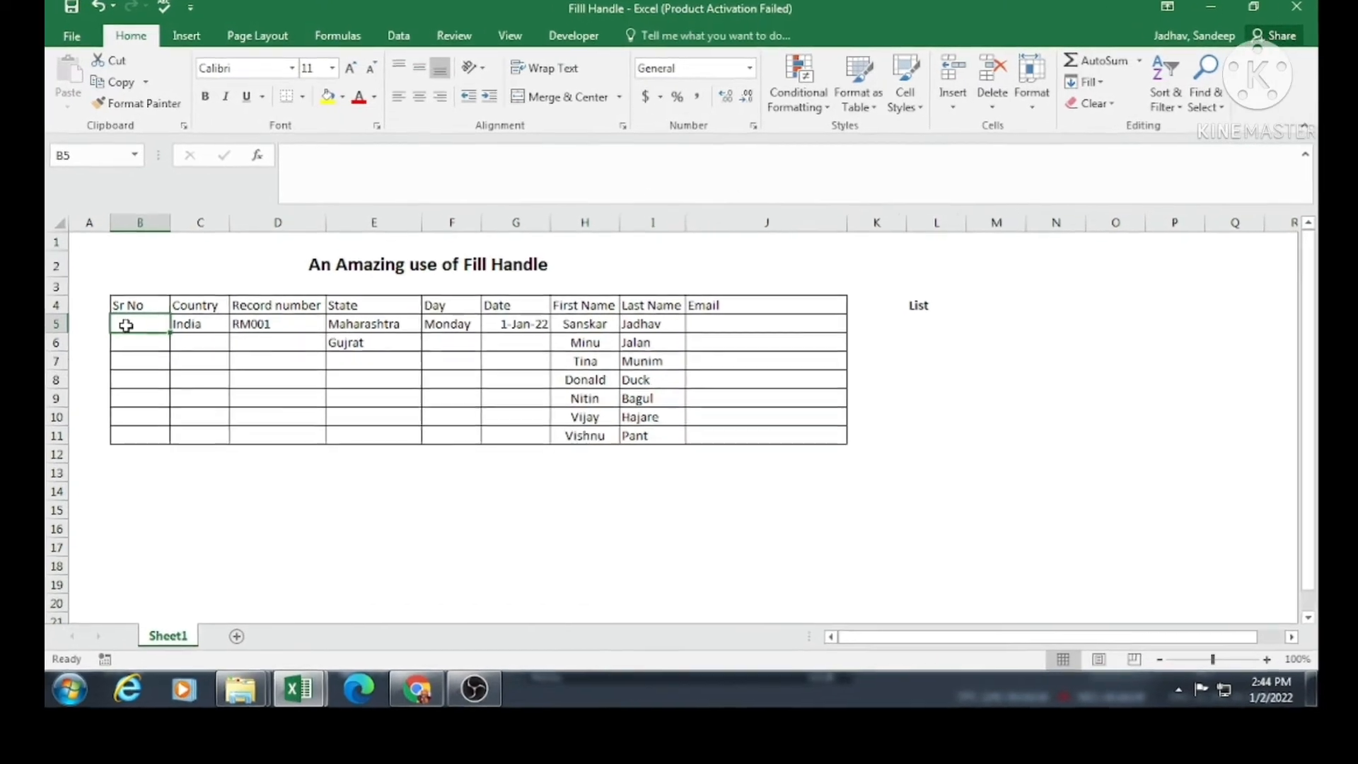
{"action": "type", "text": "1"}
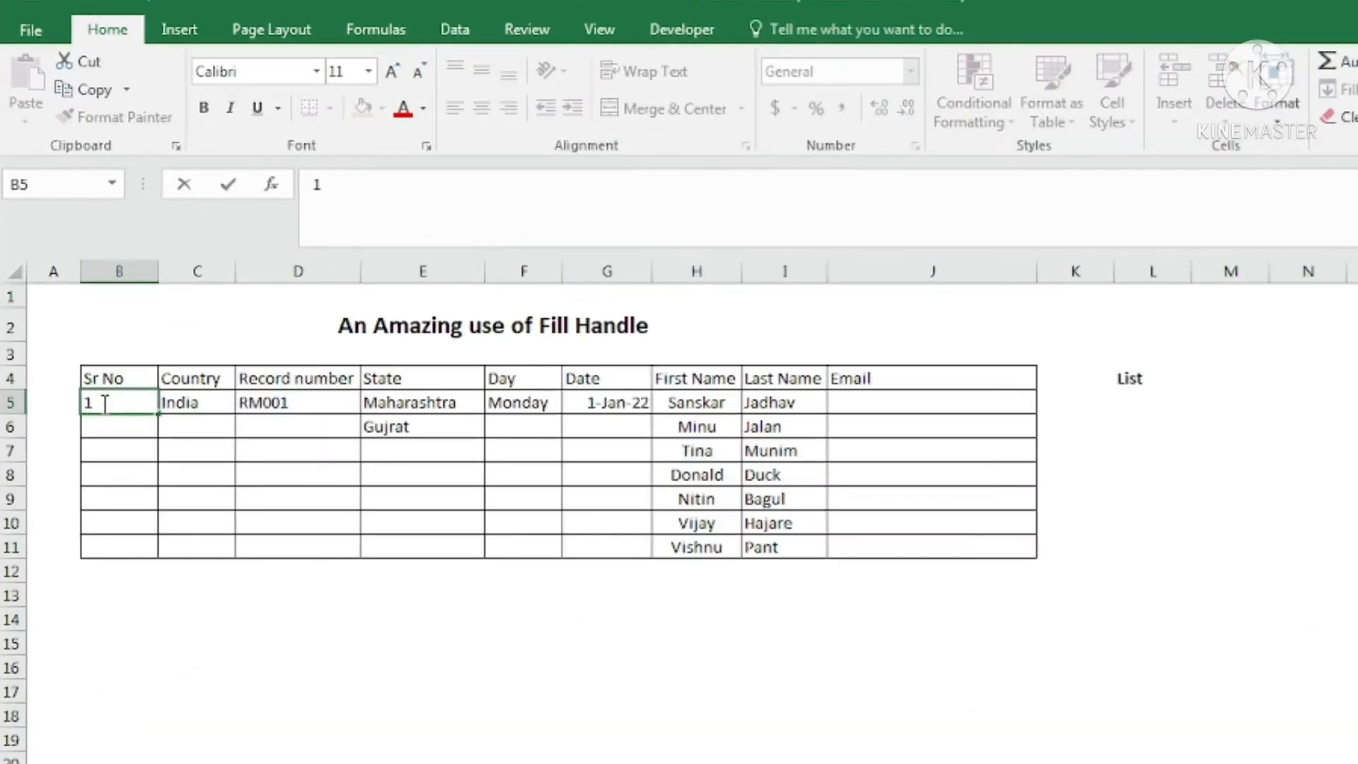
{"action": "key", "text": "Return"}
{"action": "left_click", "coordinate": [101, 398]}
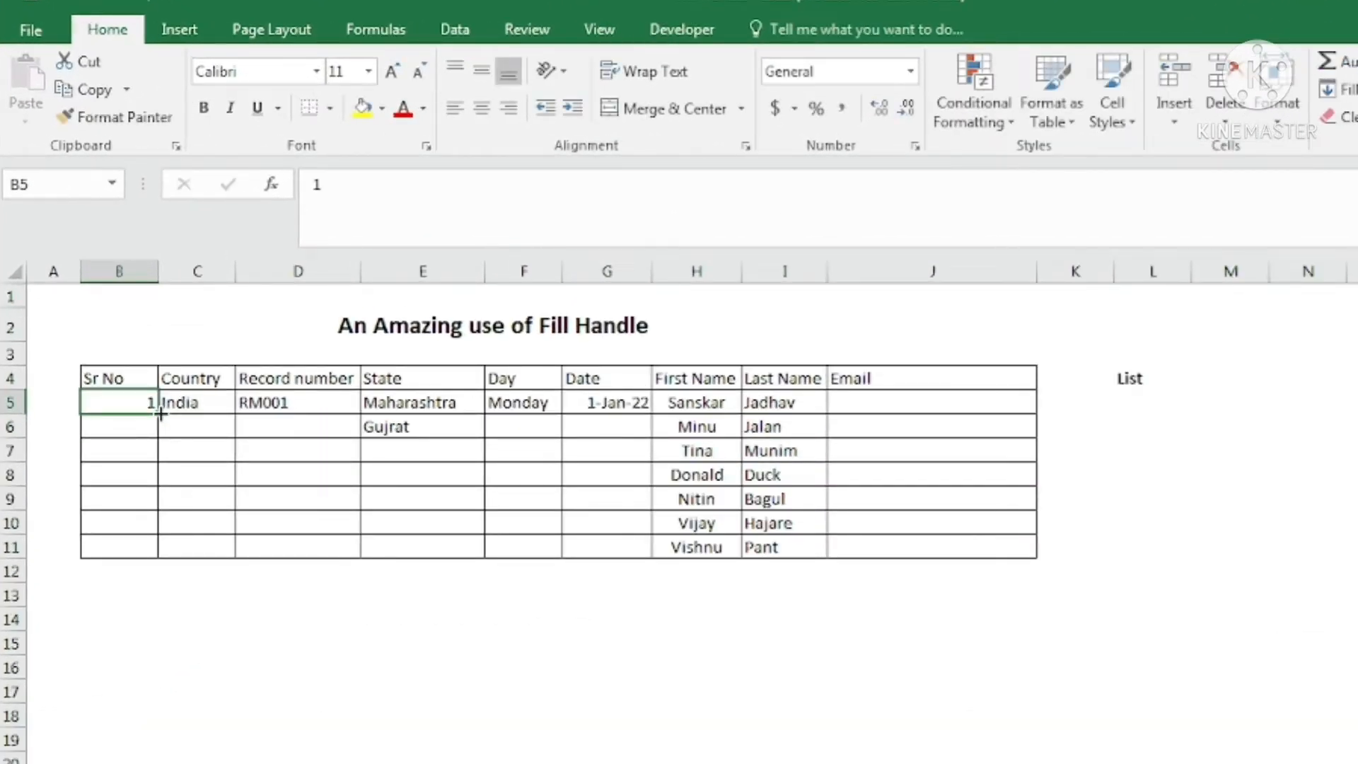
Try a copy fill of 1s, then a 1–7 series fill down to B11, undoing each.
{"action": "left_click_drag", "start_coordinate": [155, 424], "coordinate": [157, 555]}
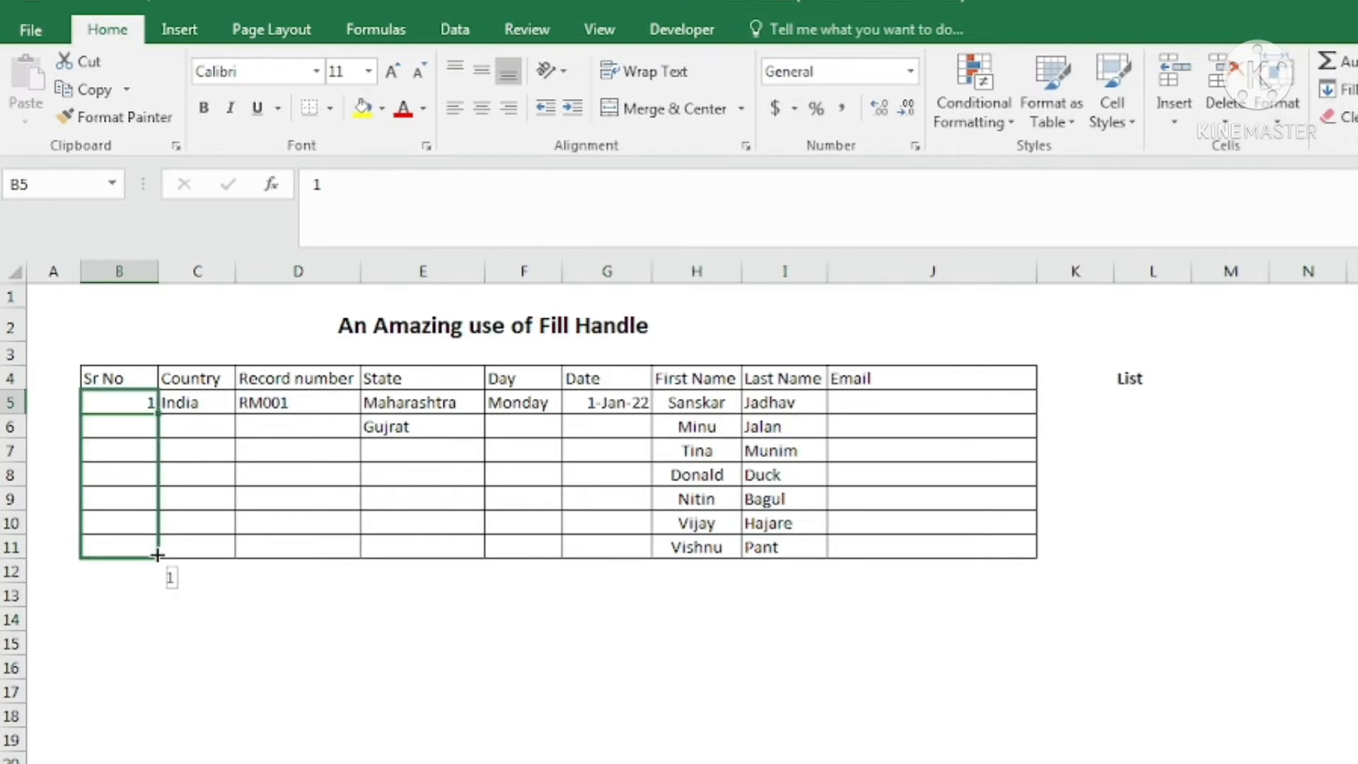
{"action": "mouse_move", "coordinate": [157, 555]}
{"action": "left_mouse_down"}
{"action": "mouse_move", "coordinate": [157, 427]}
{"action": "mouse_move", "coordinate": [157, 556]}
{"action": "left_mouse_up"}
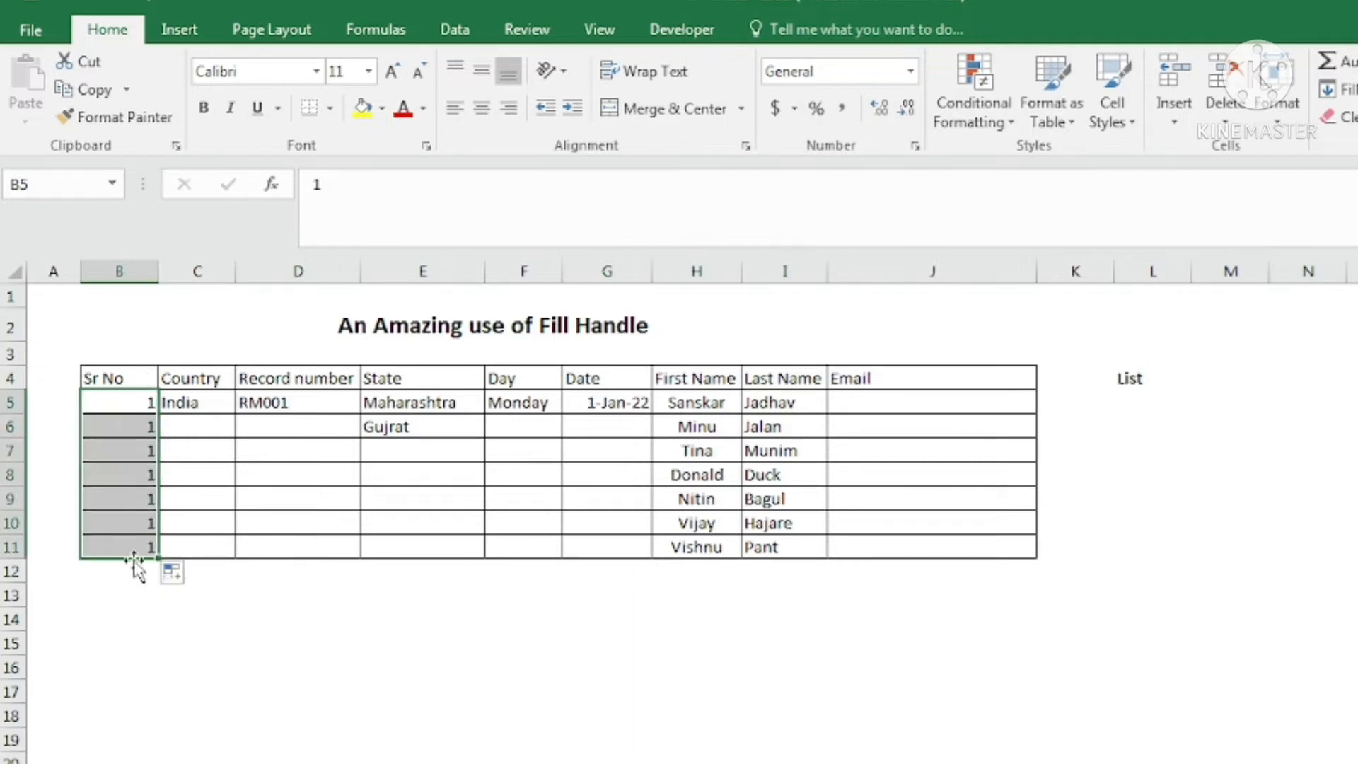
{"action": "key", "text": "ctrl+z"}
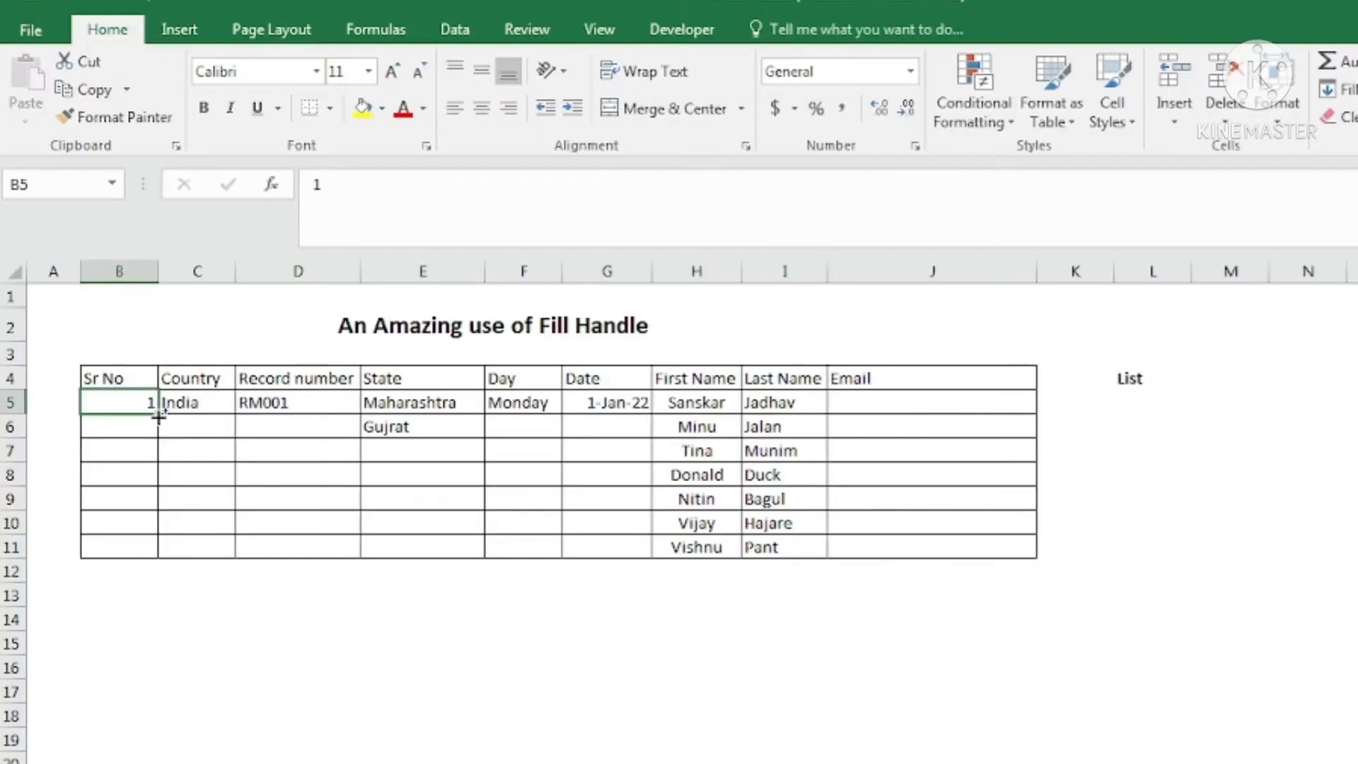
{"action": "left_click_drag", "start_coordinate": [159, 416], "coordinate": [166, 550]}
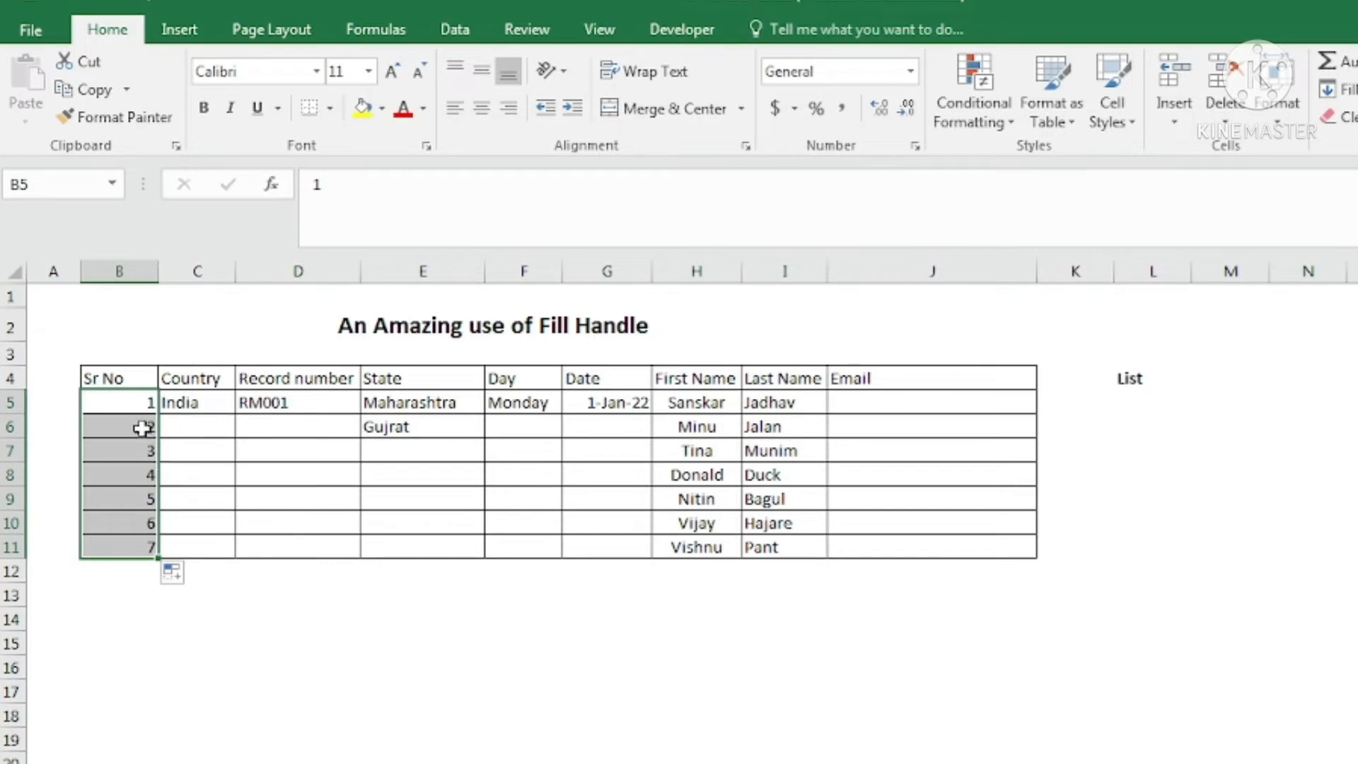
{"action": "key", "text": "ctrl+z"}
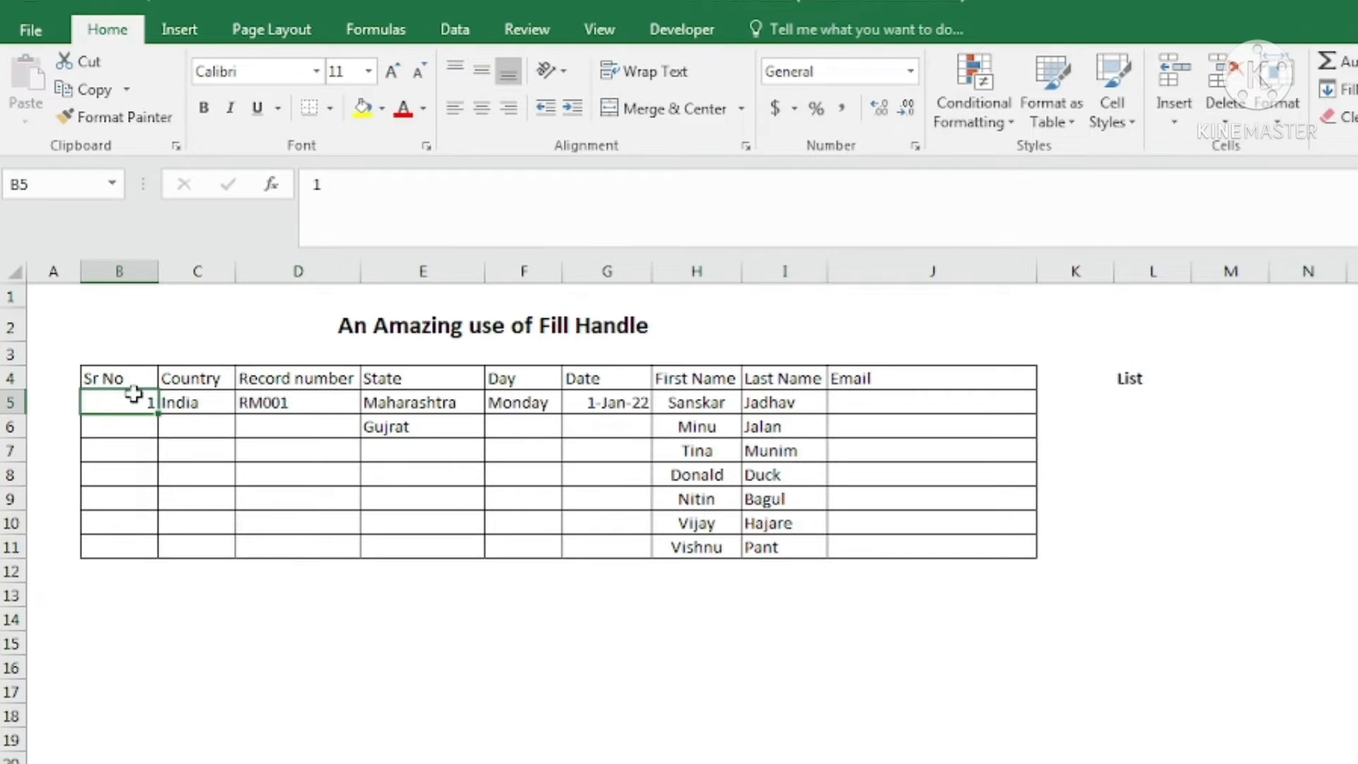
Enter 2 in B6 and extend the 1, 2 pair to number B5:B11 from 1 to 7.
{"action": "double_click", "coordinate": [134, 395]}
{"action": "key", "text": "Return"}
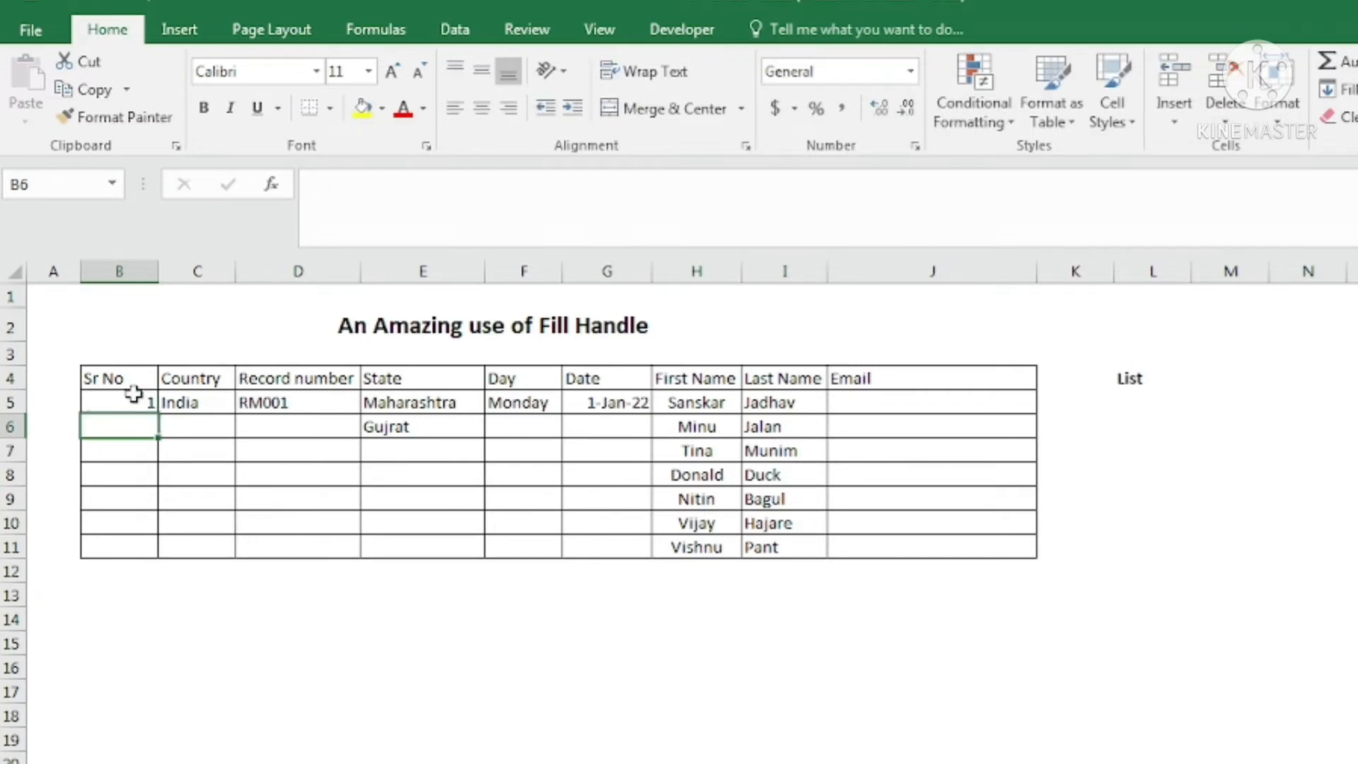
{"action": "type", "text": "2"}
{"action": "key", "text": "Tab"}
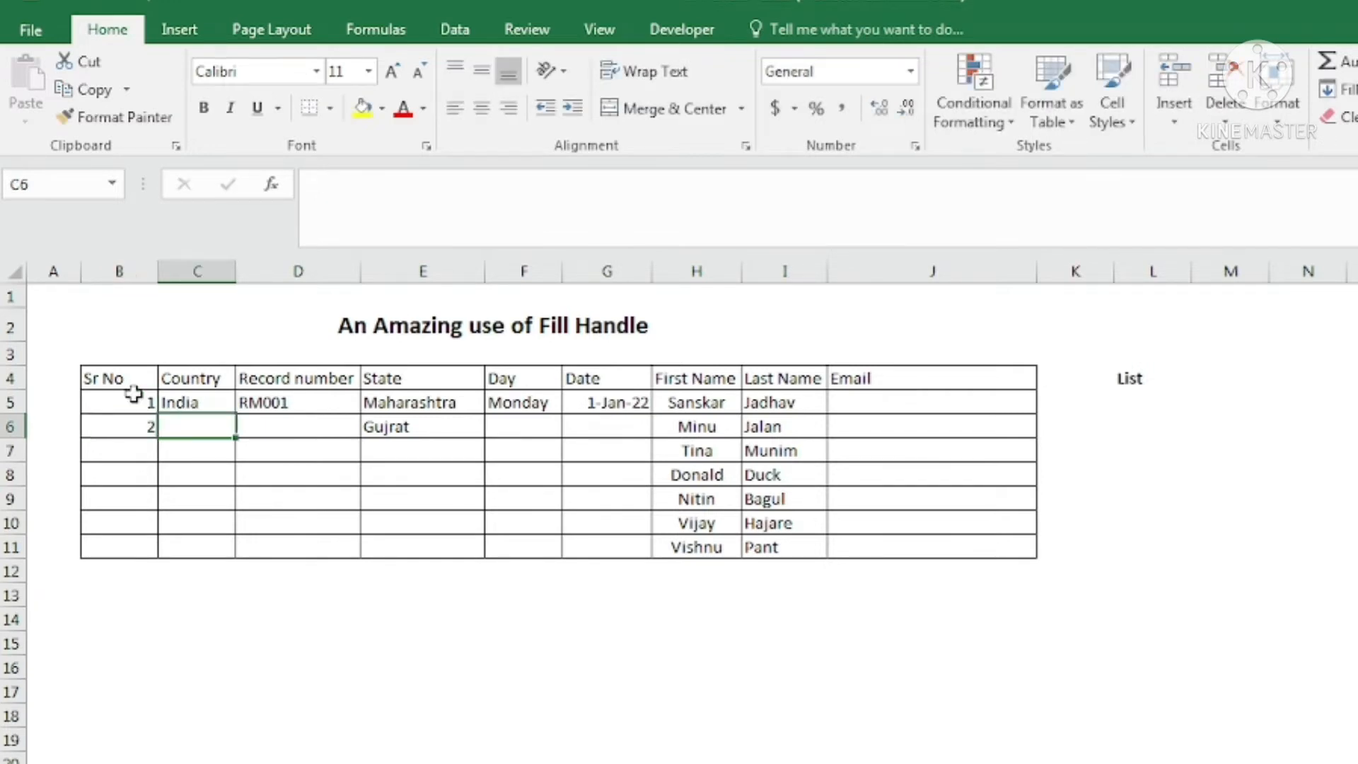
{"action": "left_click_drag", "start_coordinate": [136, 394], "coordinate": [154, 551]}
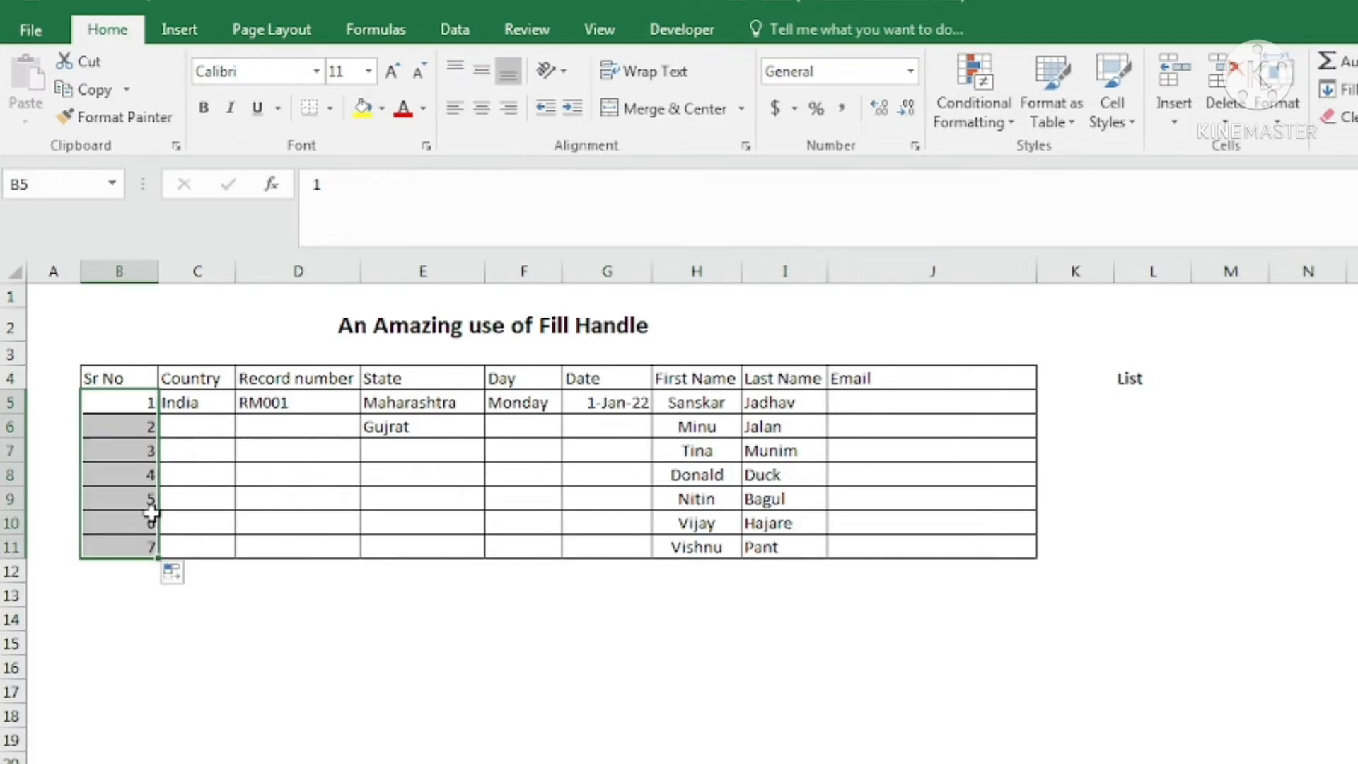
{"action": "left_click", "coordinate": [201, 397]}
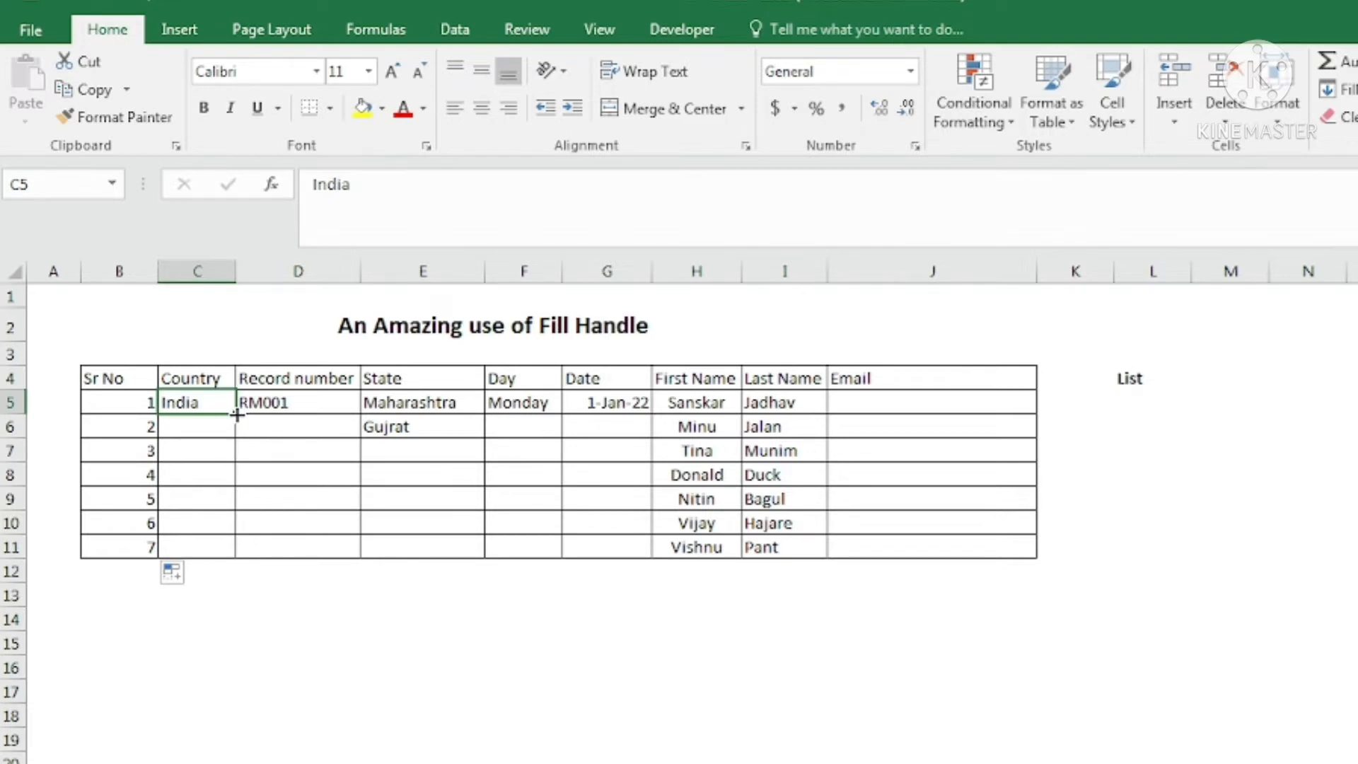
Copy India from C5 down to C14 and bring up its Auto Fill Options.
{"action": "left_click_drag", "start_coordinate": [235, 415], "coordinate": [231, 633]}
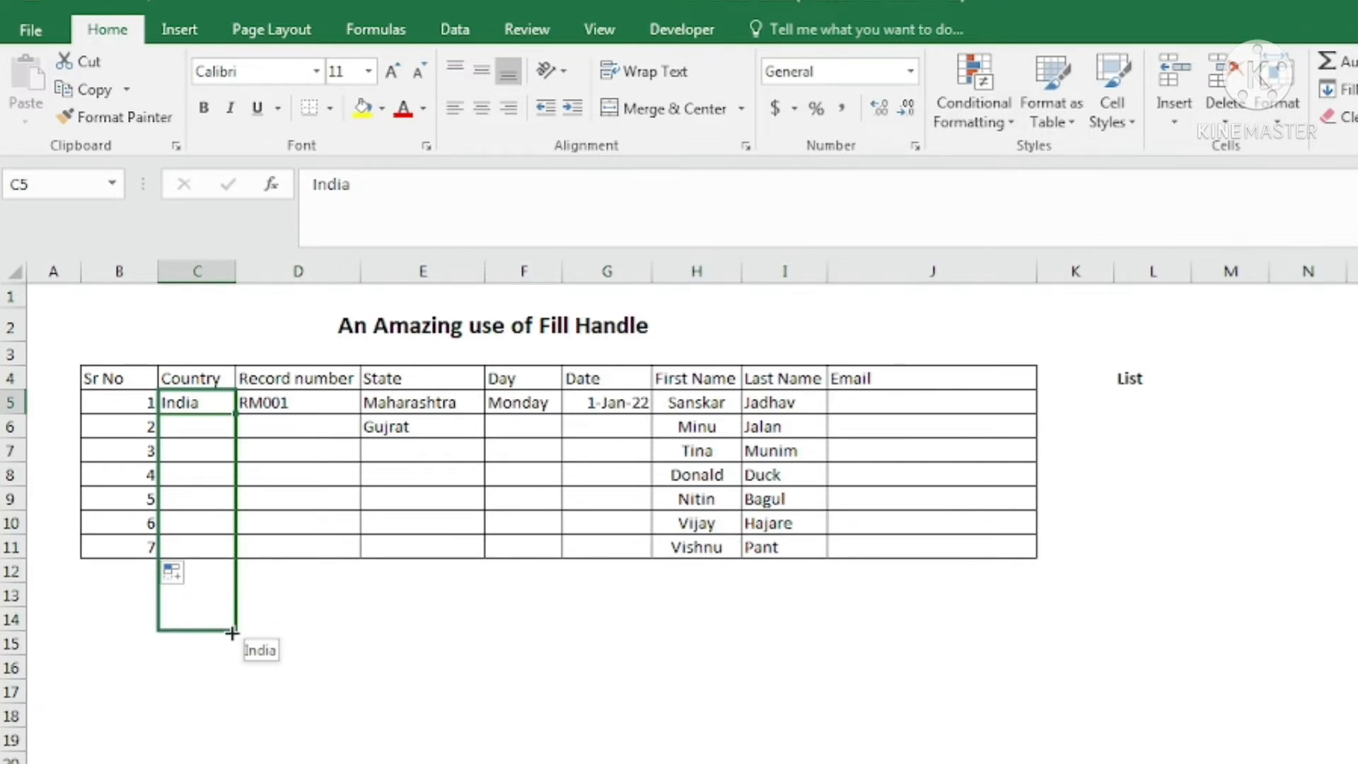
{"action": "left_click_drag", "start_coordinate": [232, 633], "coordinate": [233, 633]}
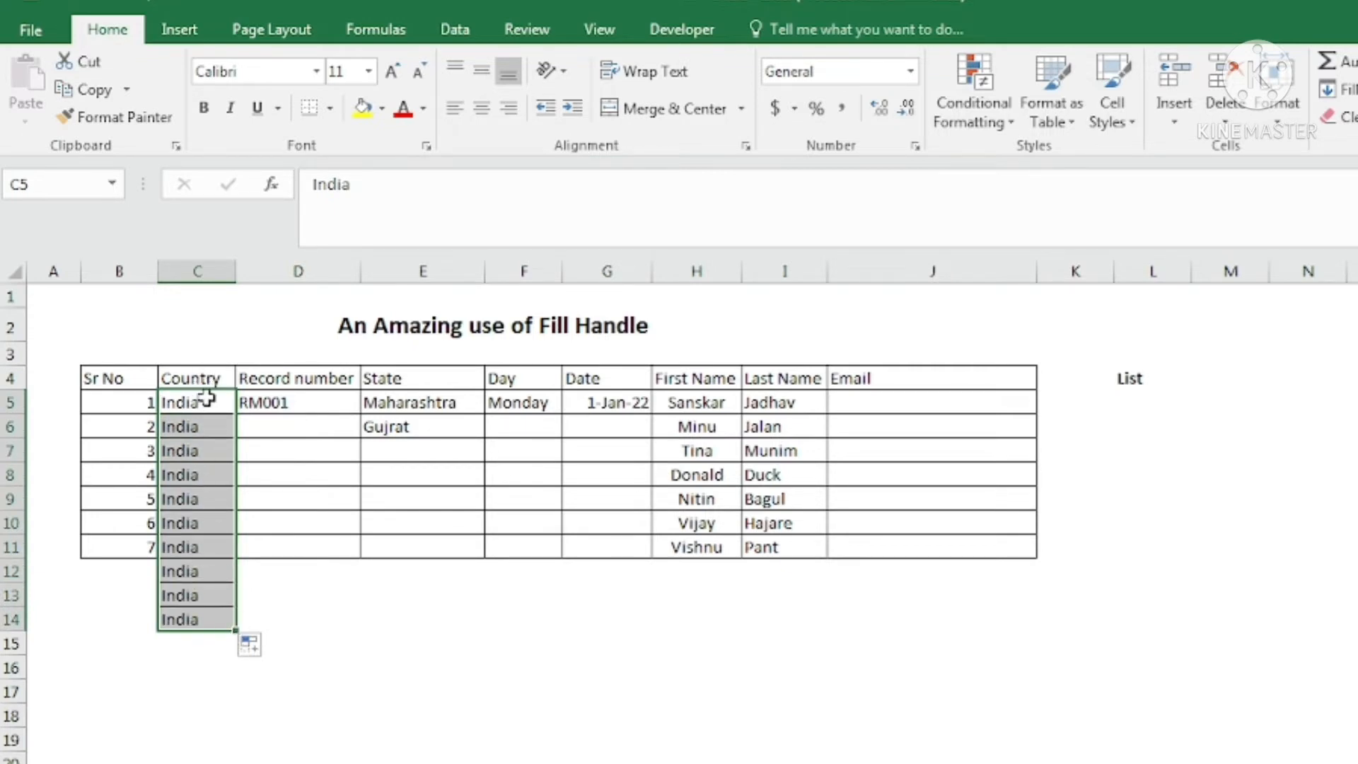
{"action": "left_click", "coordinate": [204, 400]}
{"action": "left_click", "coordinate": [211, 566]}
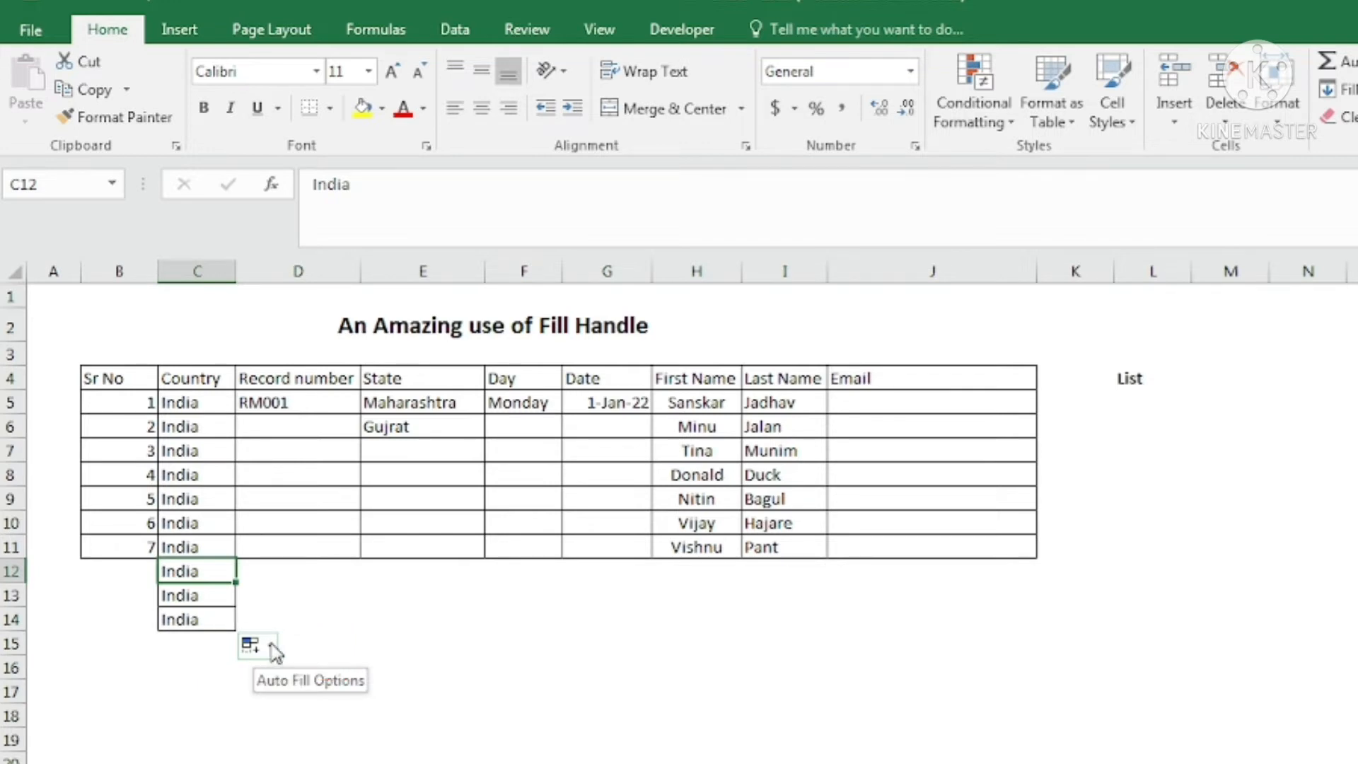
{"action": "left_click", "coordinate": [272, 645]}
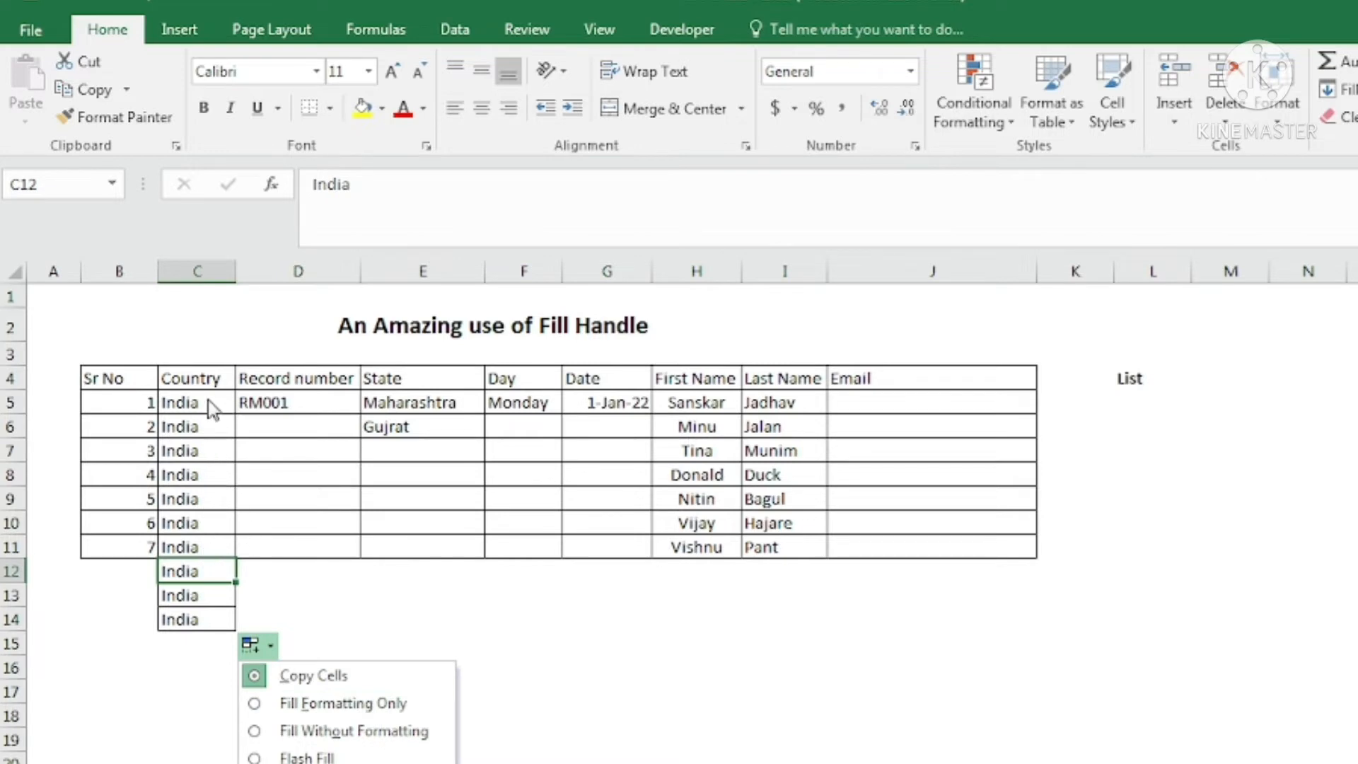
Switch the India fill from Fill Formatting Only to Fill Without Formatting for C5:C14.
{"action": "left_click", "coordinate": [324, 704]}
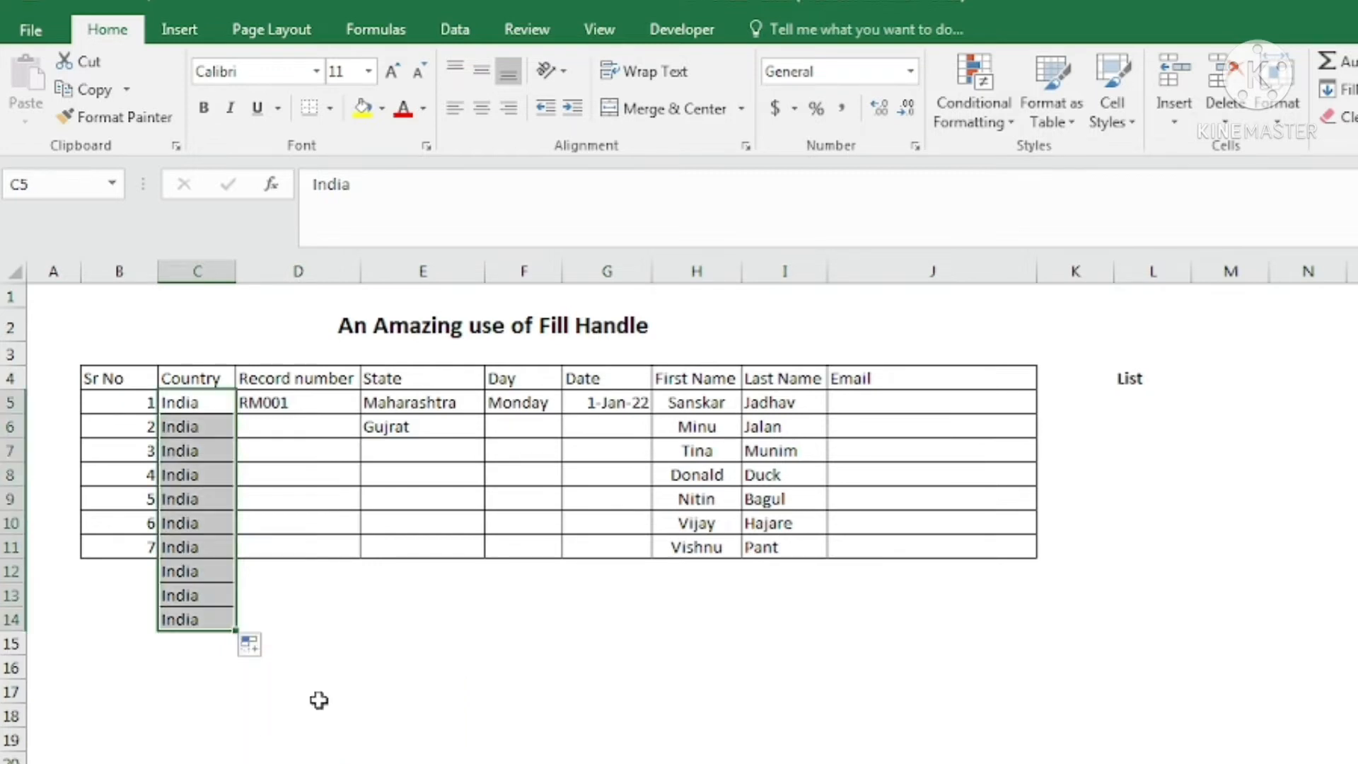
{"action": "left_click", "coordinate": [409, 694]}
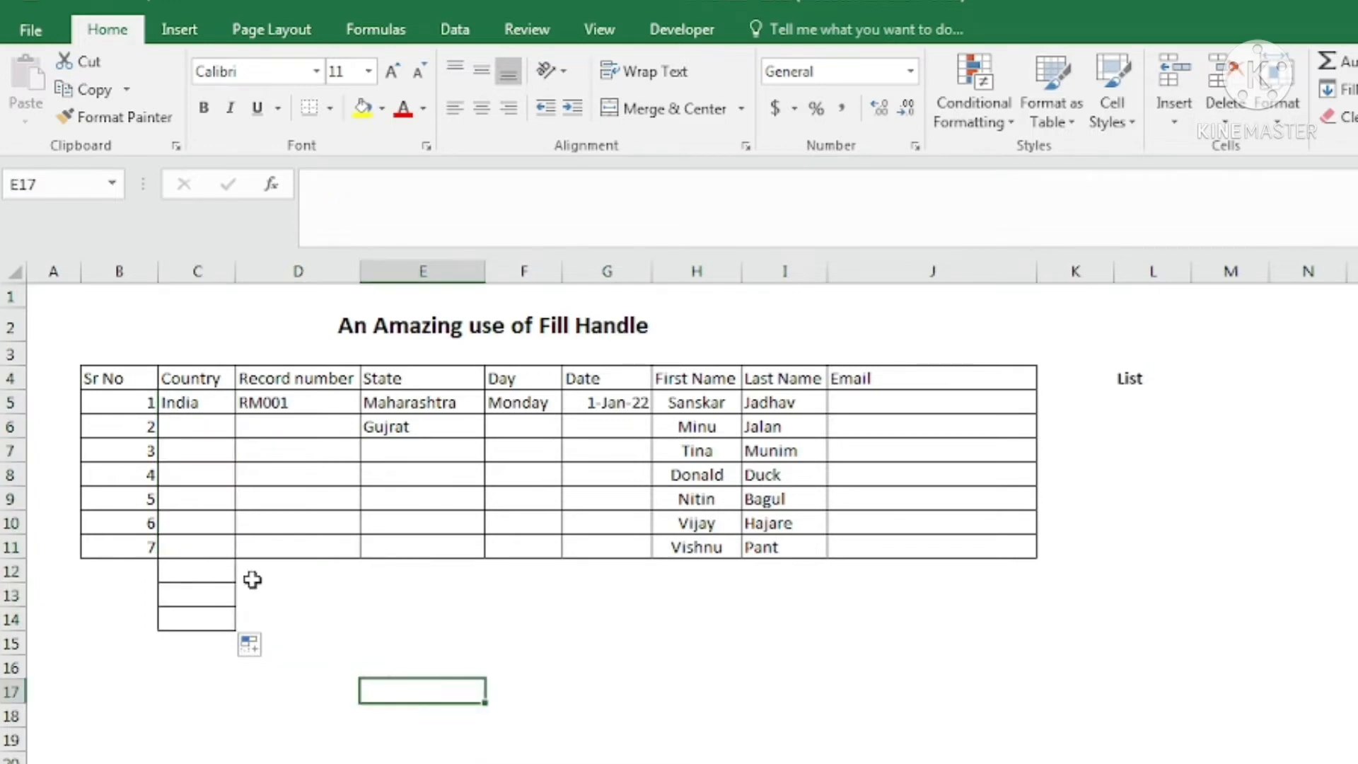
{"action": "left_click", "coordinate": [251, 645]}
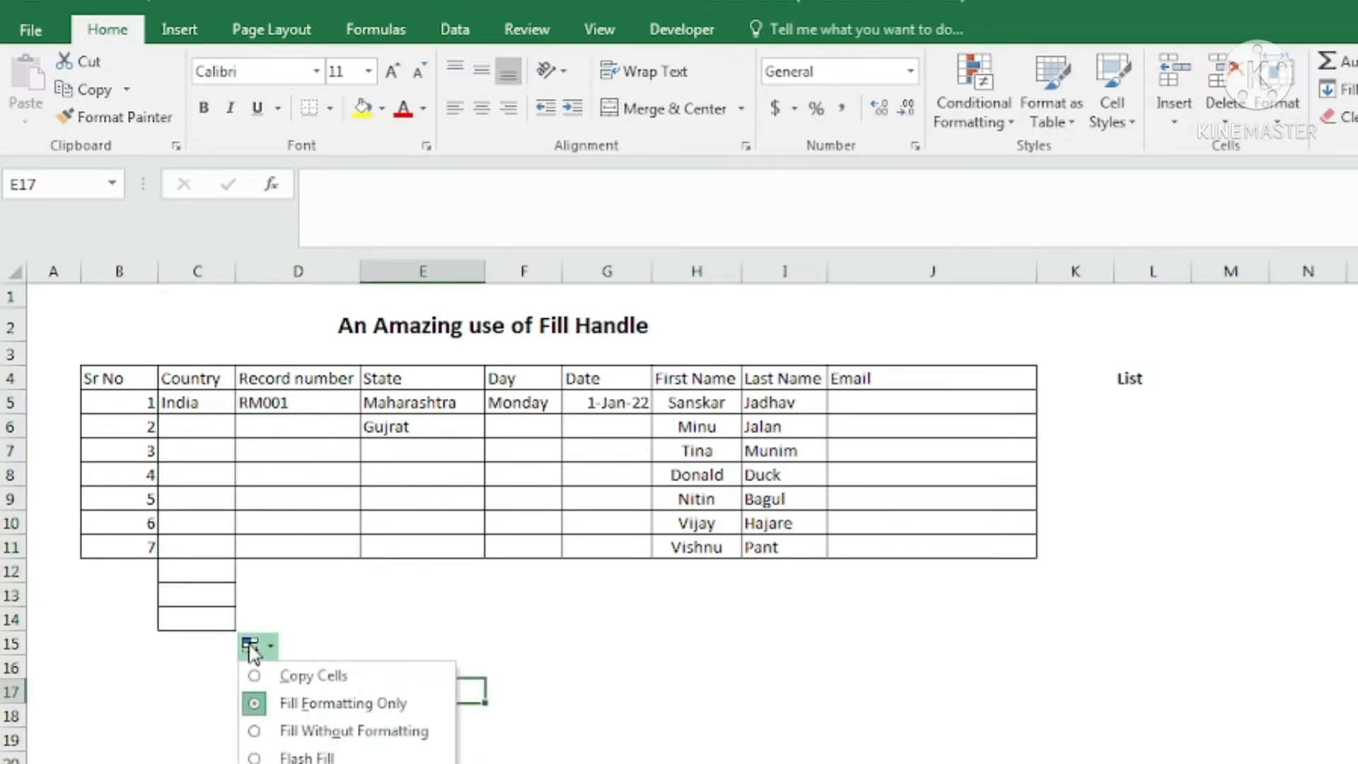
{"action": "left_click", "coordinate": [322, 732]}
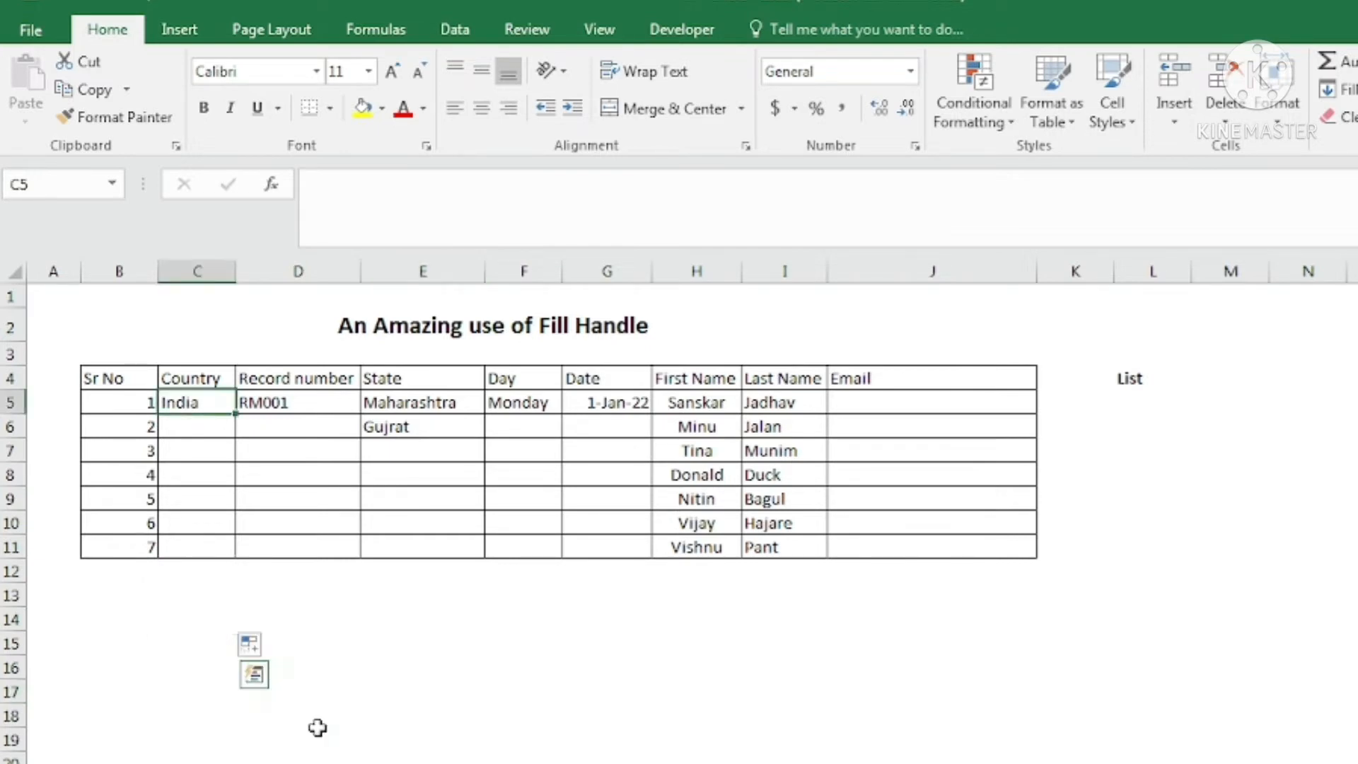
{"action": "left_click", "coordinate": [329, 610]}
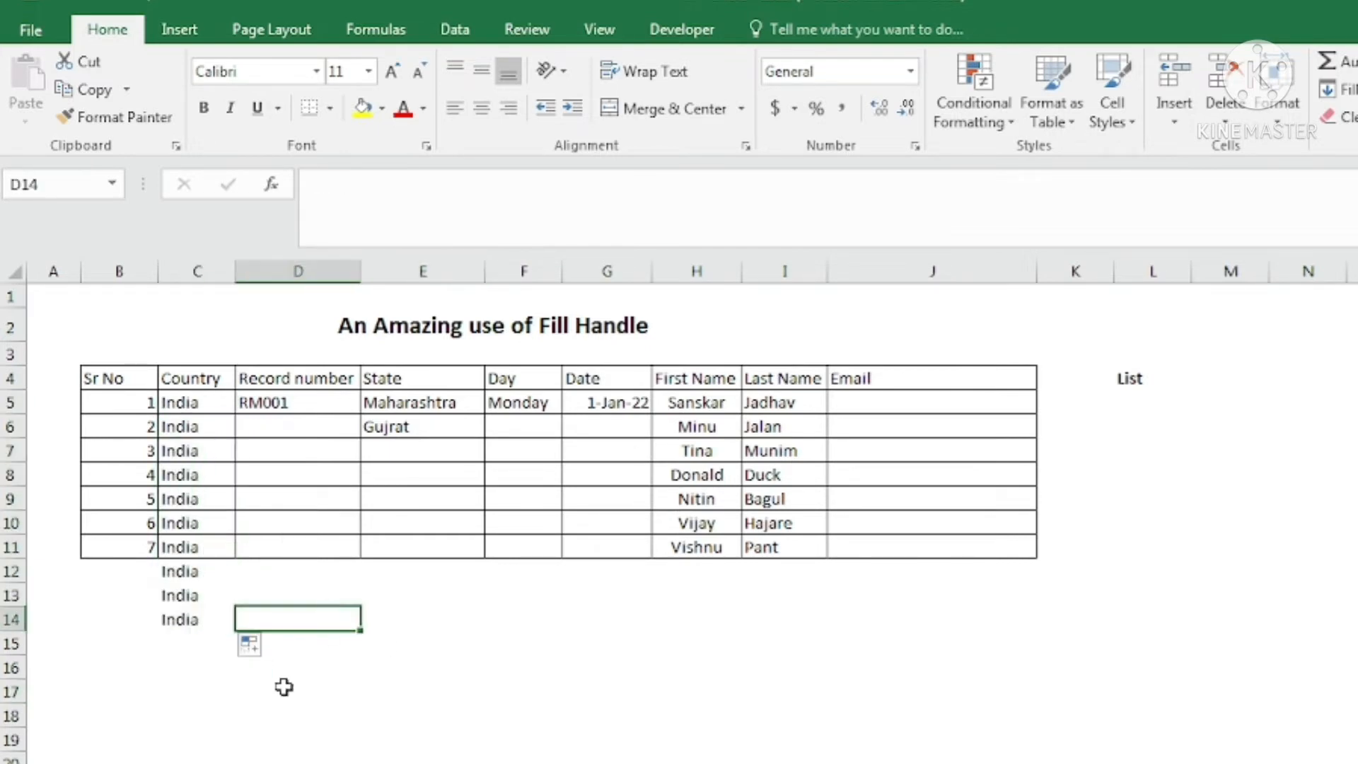
{"action": "left_click", "coordinate": [182, 444]}
{"action": "left_click_drag", "start_coordinate": [187, 395], "coordinate": [190, 620]}
{"action": "left_click", "coordinate": [256, 646]}
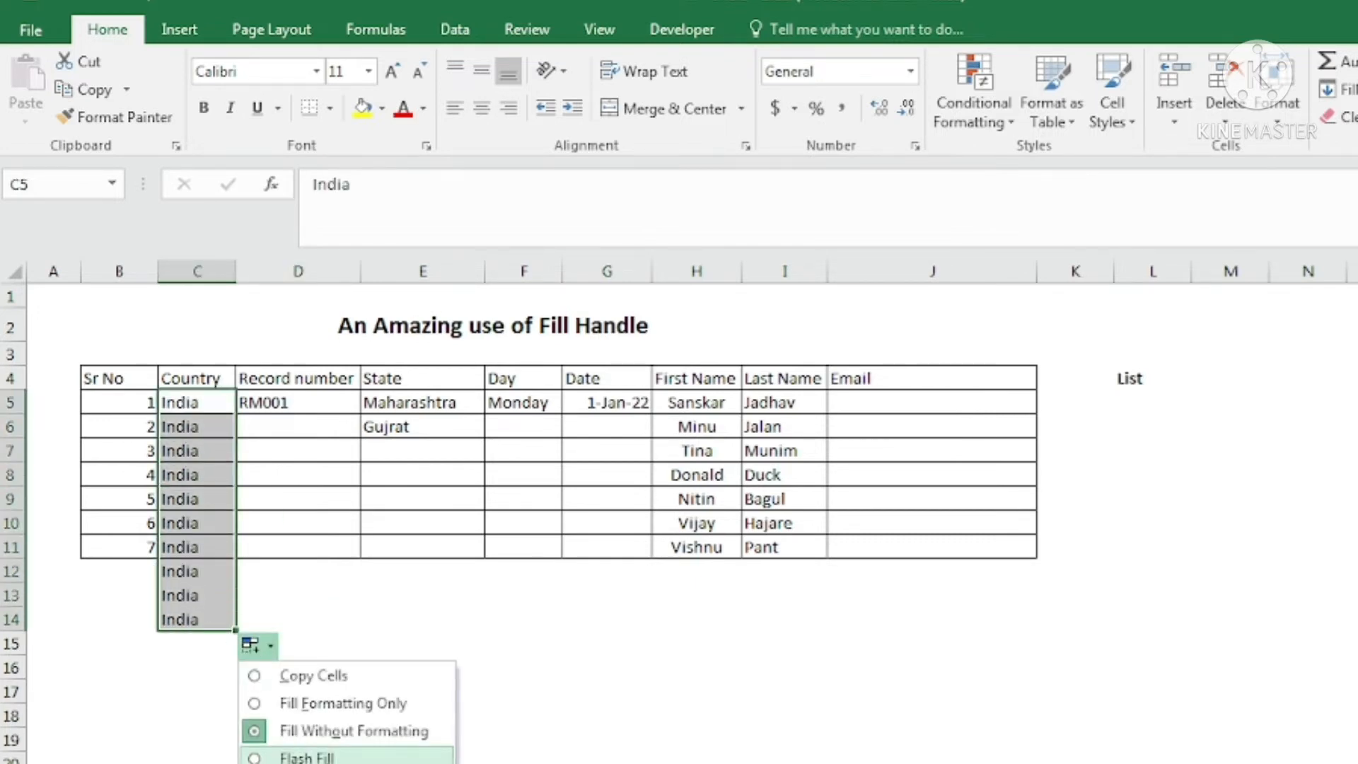
{"action": "left_click", "coordinate": [290, 400]}
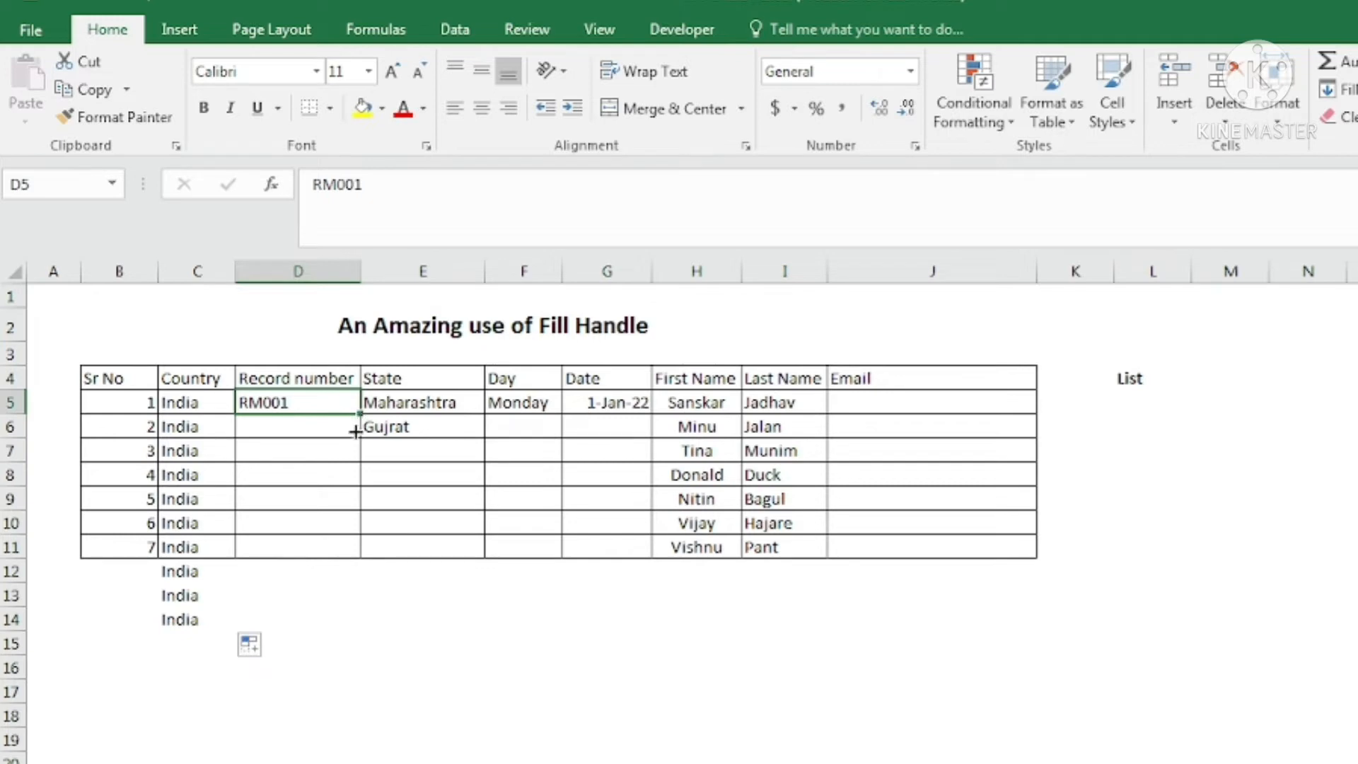
Fill D5:D11 with RM001 repeated by choosing Copy Cells in Auto Fill Options.
{"action": "left_click_drag", "start_coordinate": [355, 432], "coordinate": [354, 552]}
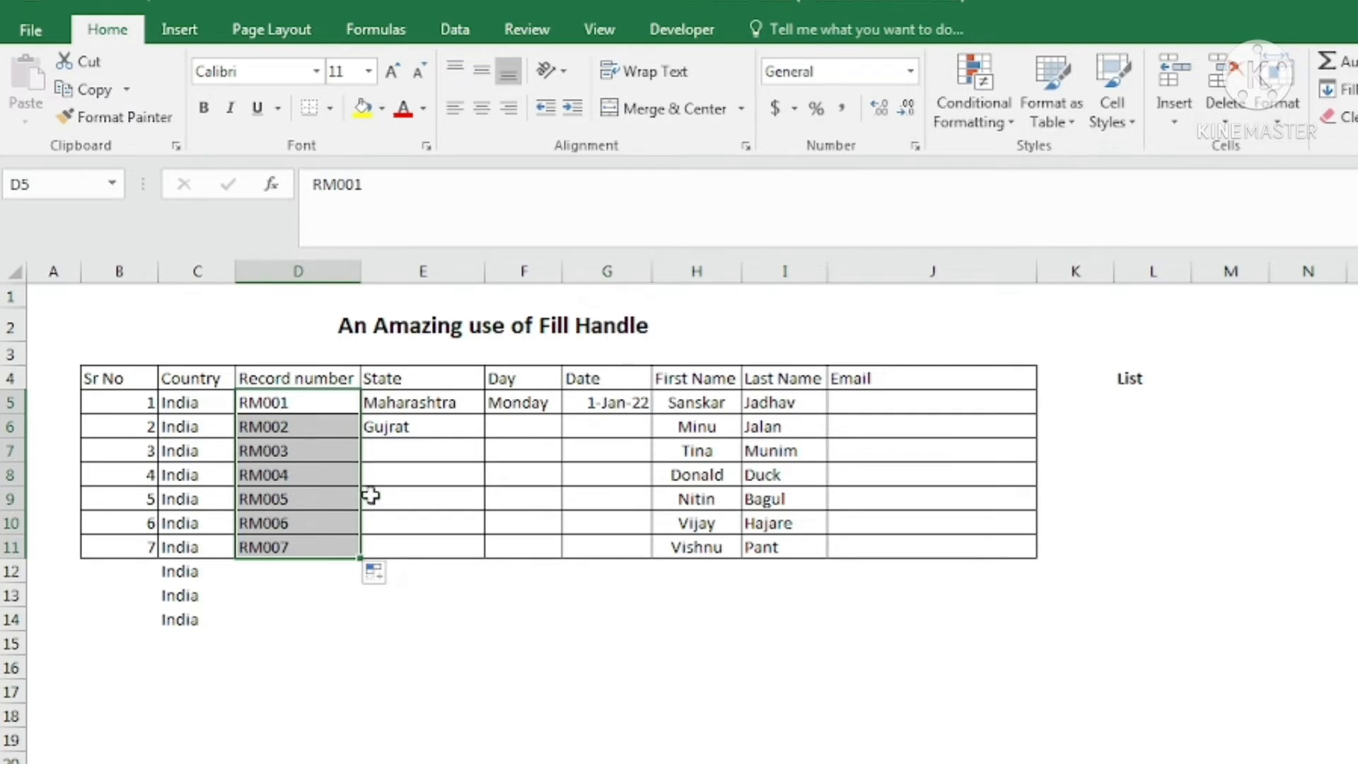
{"action": "left_click", "coordinate": [377, 577]}
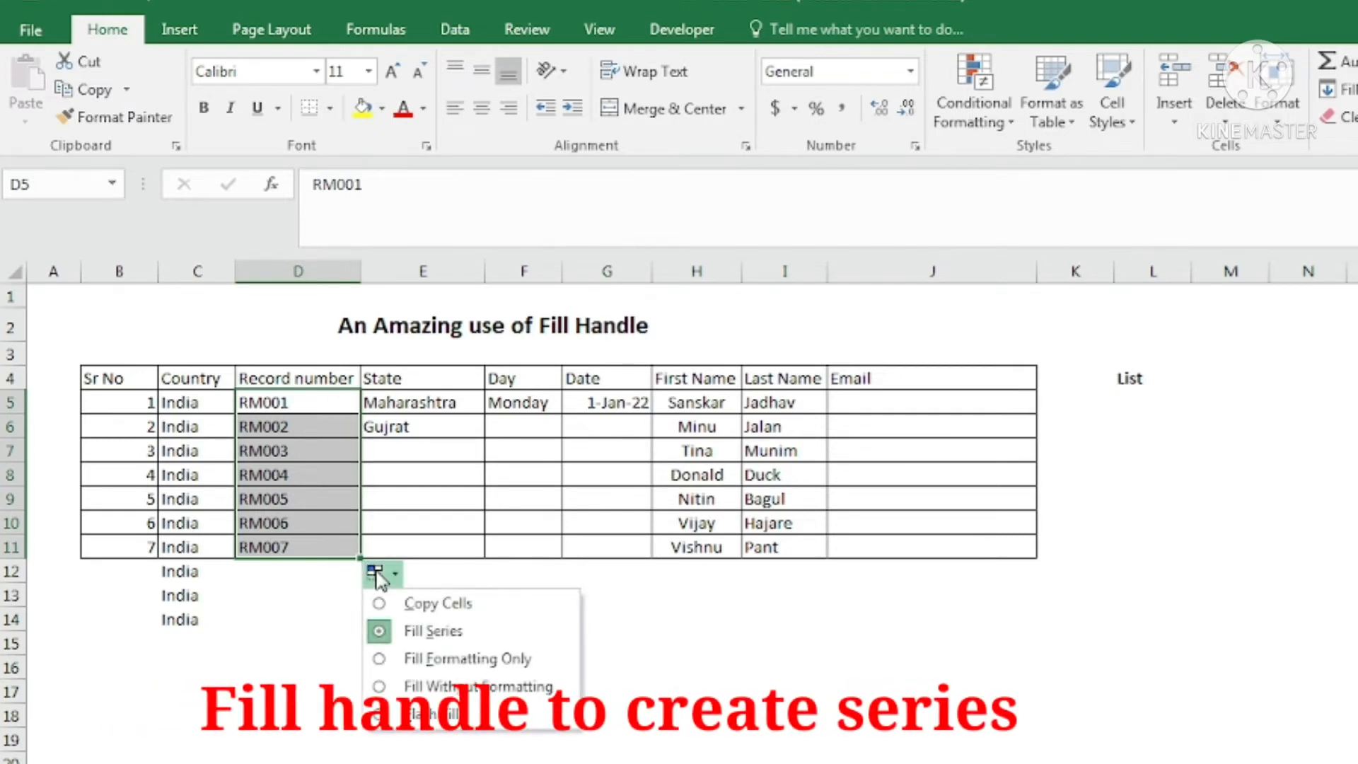
{"action": "left_click", "coordinate": [417, 602]}
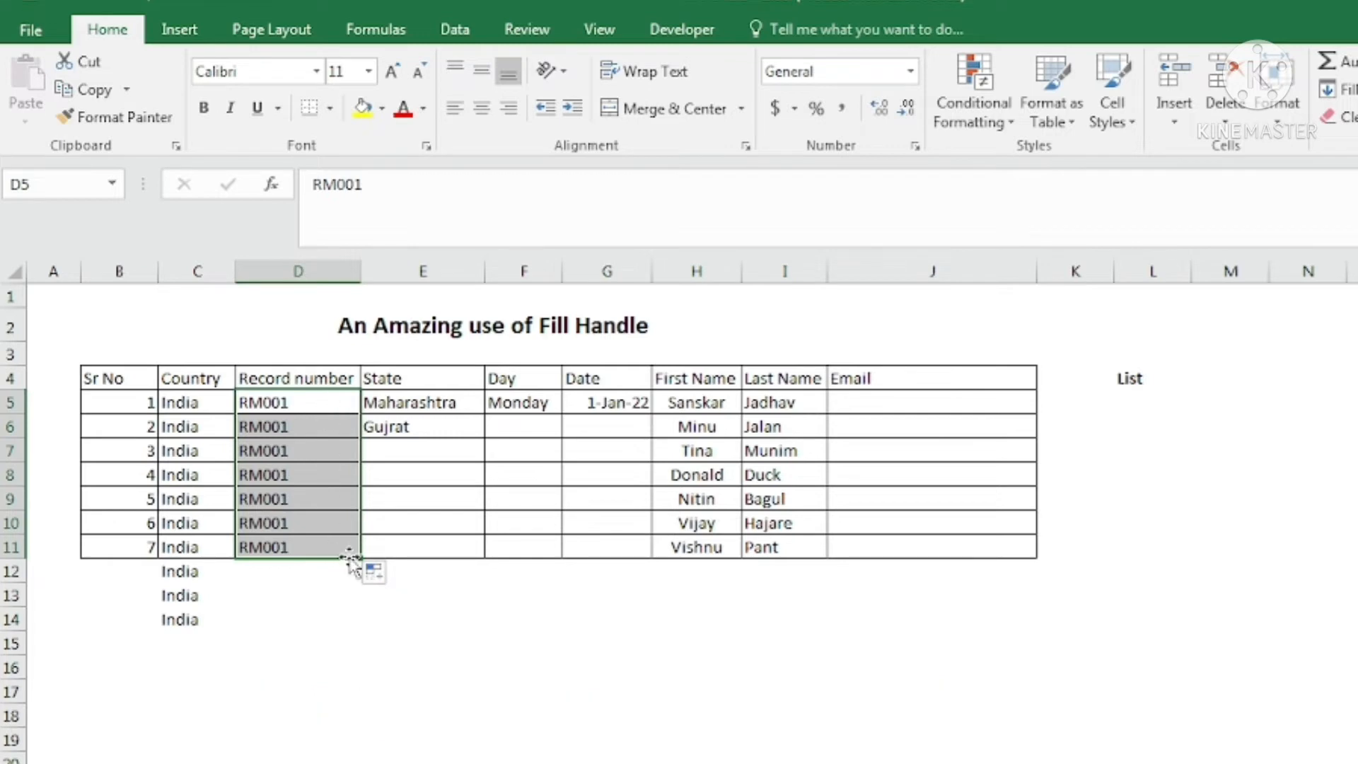
{"action": "left_click", "coordinate": [375, 571]}
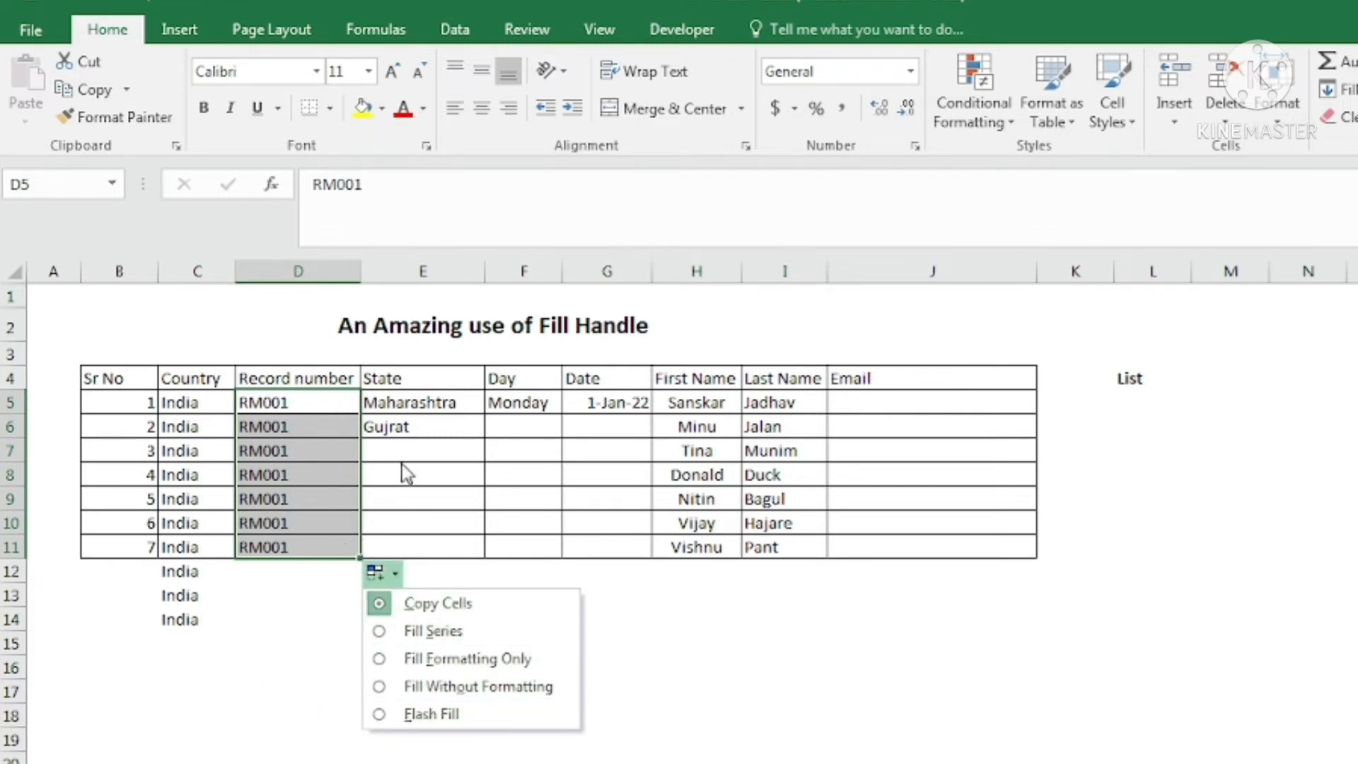
{"action": "left_click", "coordinate": [378, 384]}
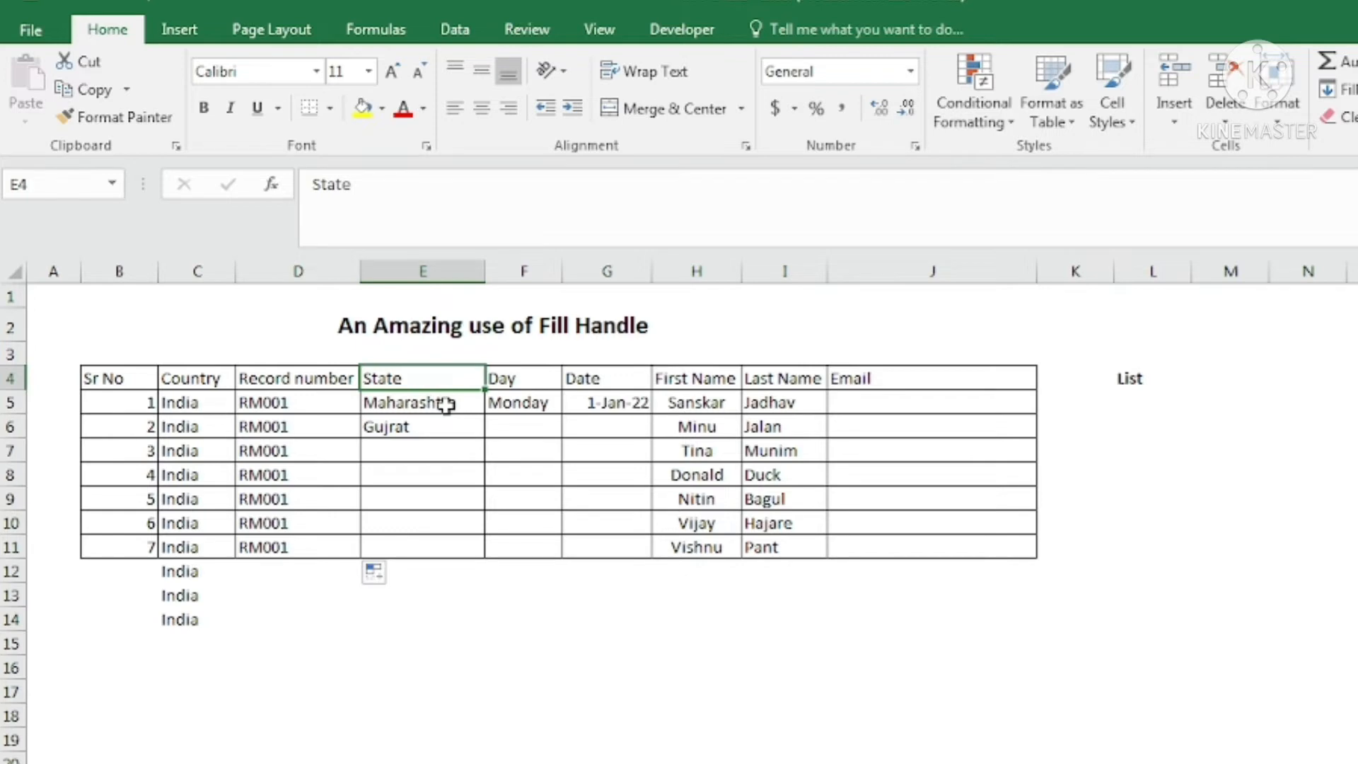
Extend the Maharashtra/Gujrat pair in E5:E6 down to E11 and check the alternating values.
{"action": "left_click", "coordinate": [445, 404]}
{"action": "left_click_drag", "start_coordinate": [447, 404], "coordinate": [447, 427]}
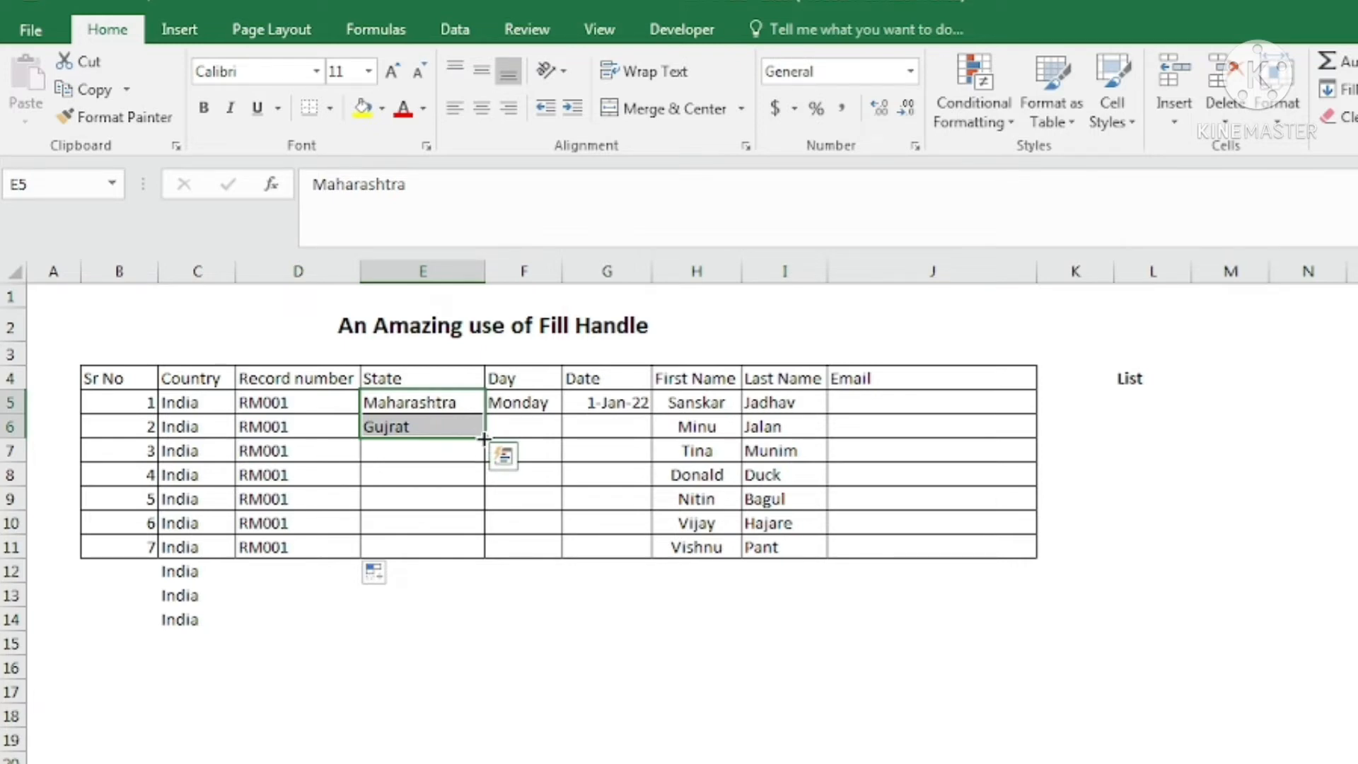
{"action": "left_click_drag", "start_coordinate": [484, 463], "coordinate": [483, 557]}
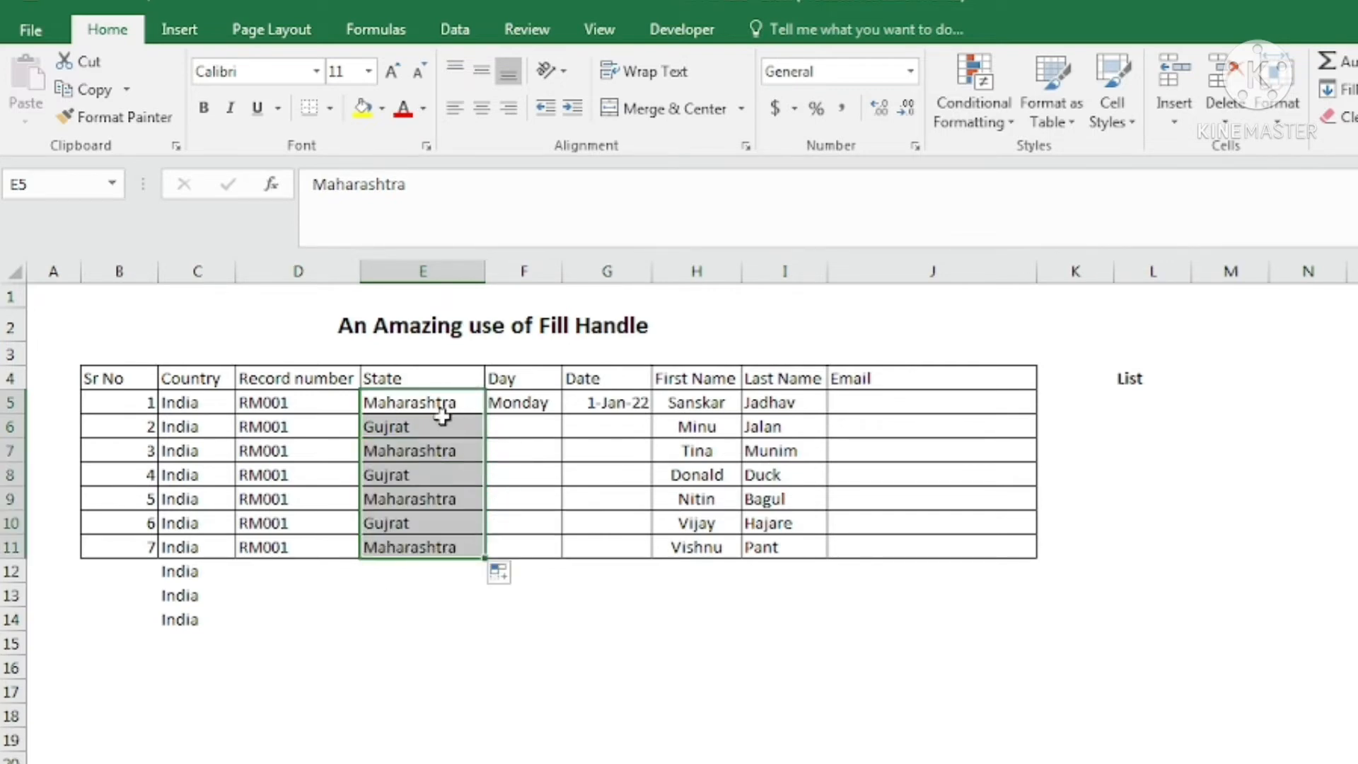
{"action": "left_click", "coordinate": [426, 382]}
{"action": "left_click", "coordinate": [412, 393]}
{"action": "left_click", "coordinate": [416, 419]}
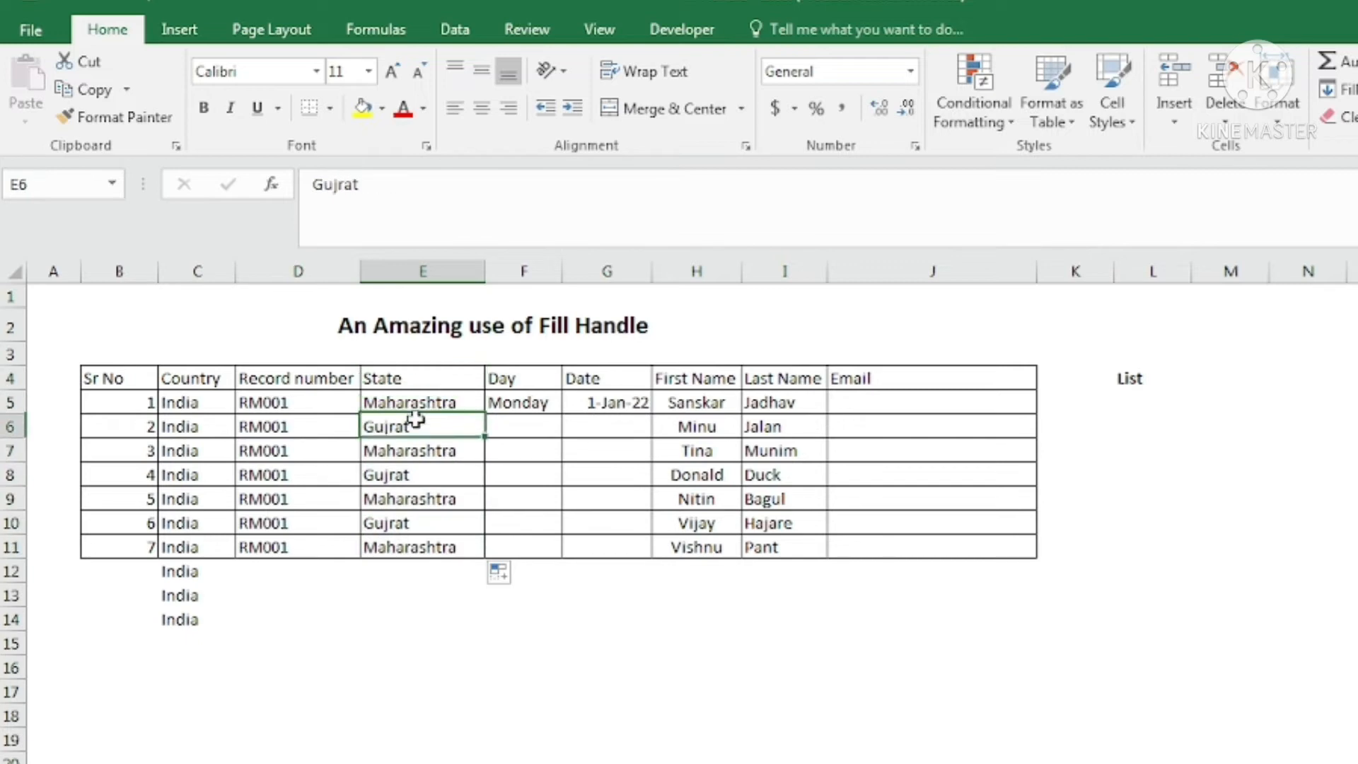
{"action": "left_click", "coordinate": [413, 472]}
{"action": "left_click", "coordinate": [416, 521]}
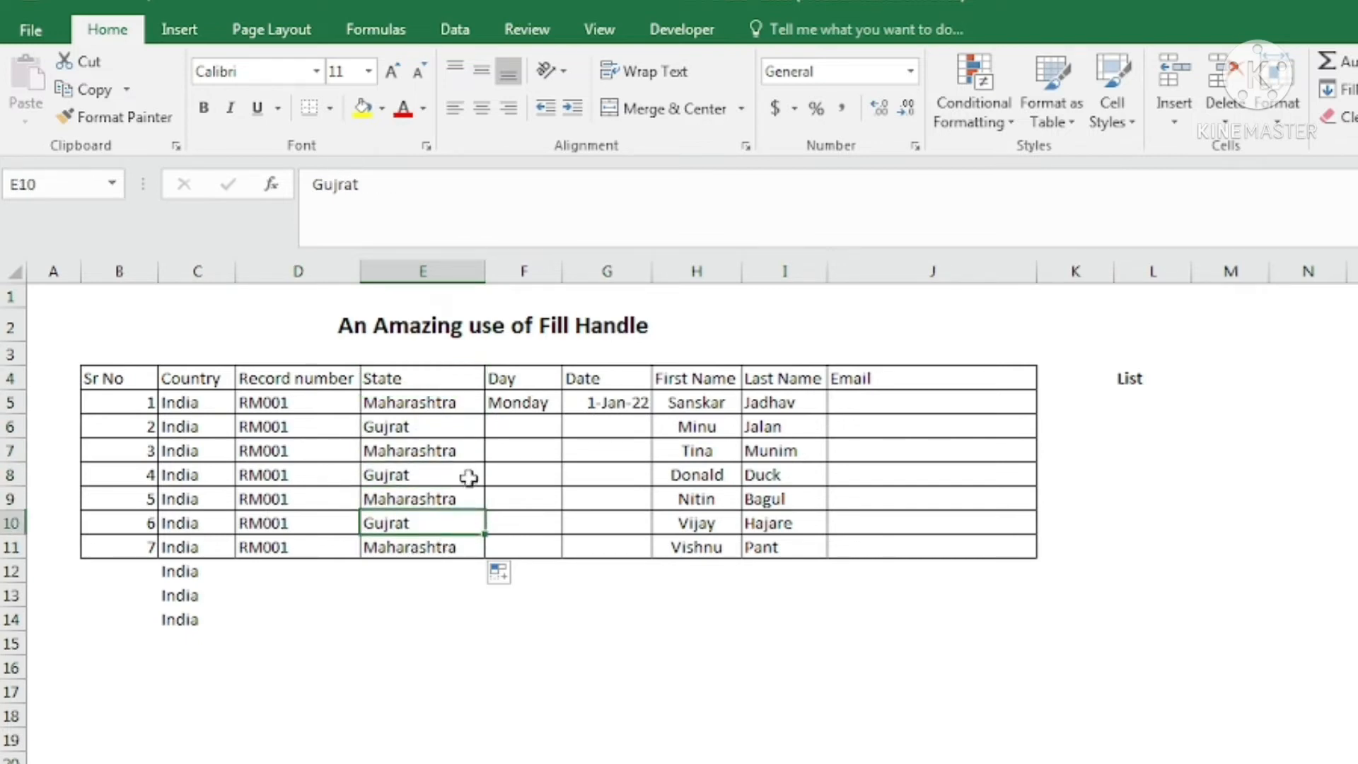
Fill Tuesday through Sunday below Monday in F5:F11.
{"action": "left_click", "coordinate": [522, 378]}
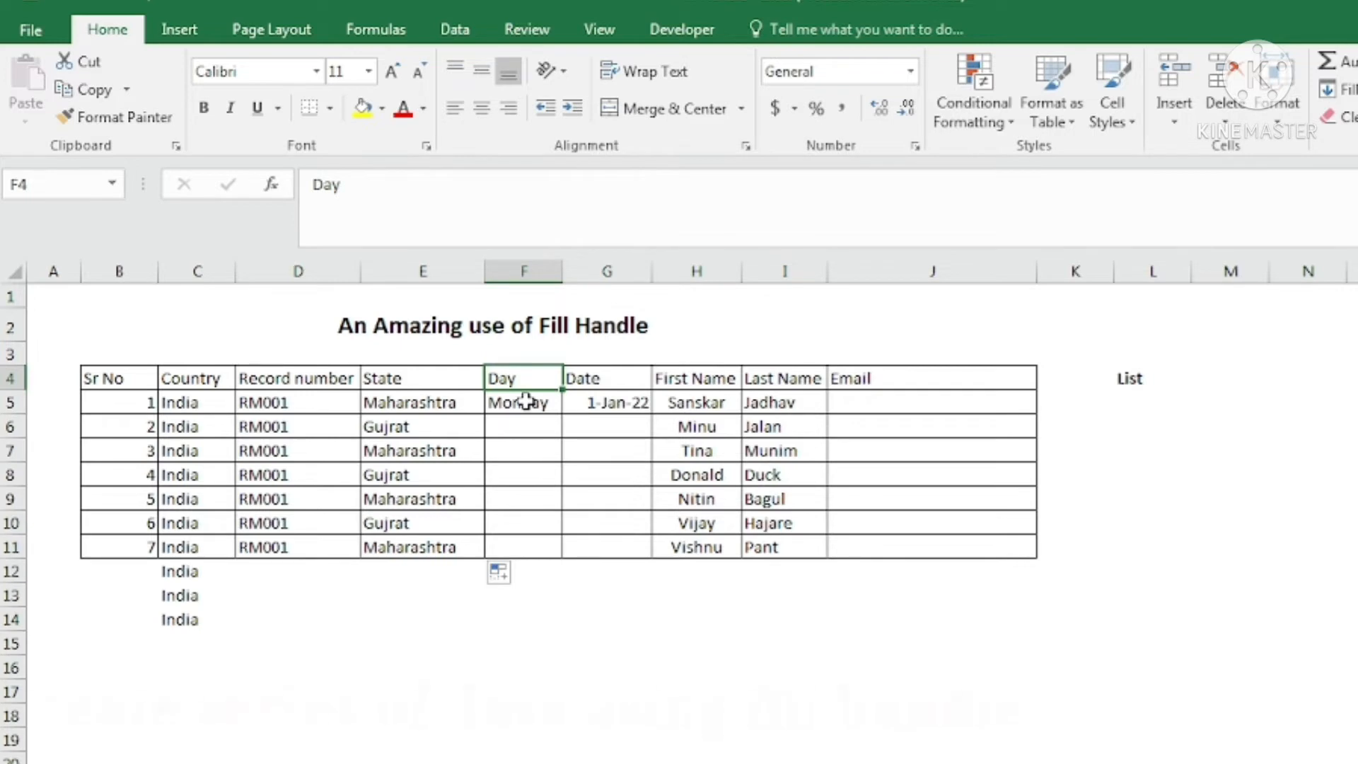
{"action": "left_click", "coordinate": [526, 403]}
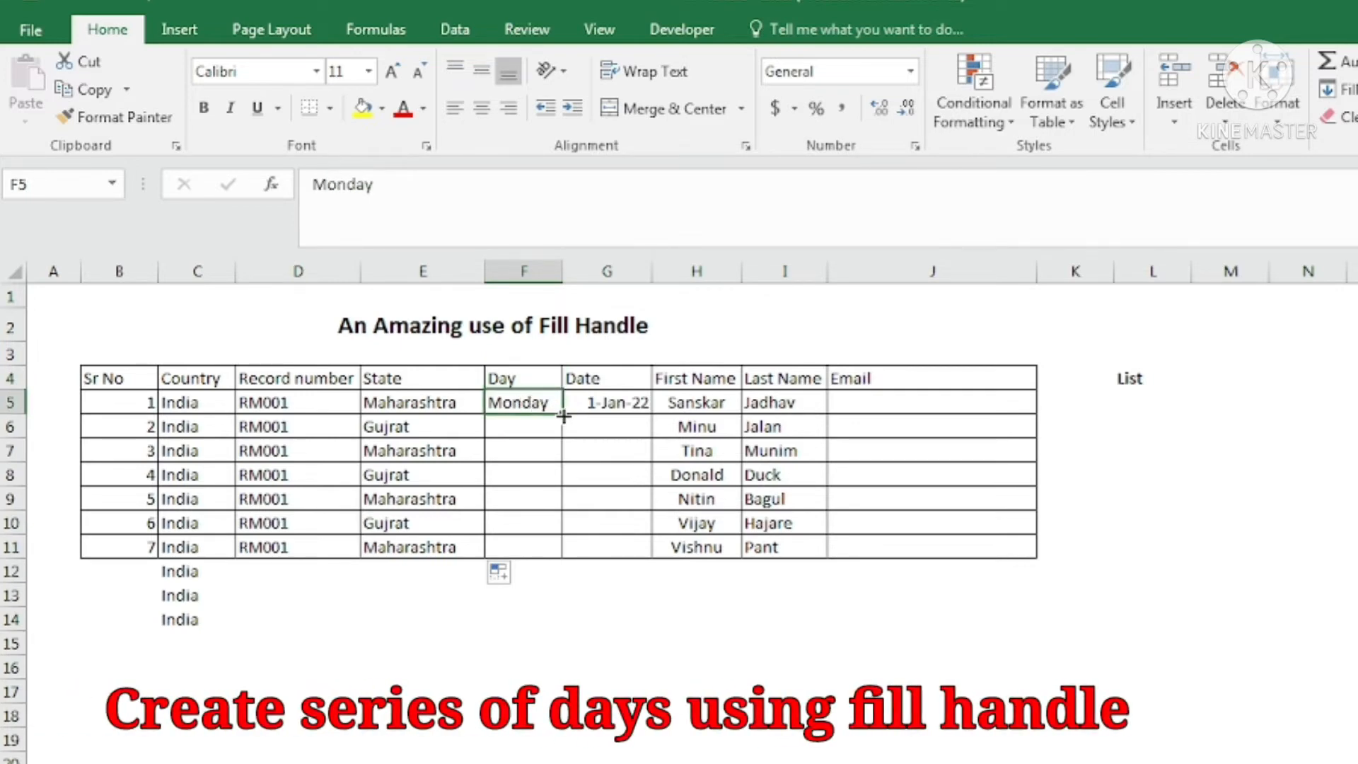
{"action": "left_click_drag", "start_coordinate": [564, 417], "coordinate": [563, 430]}
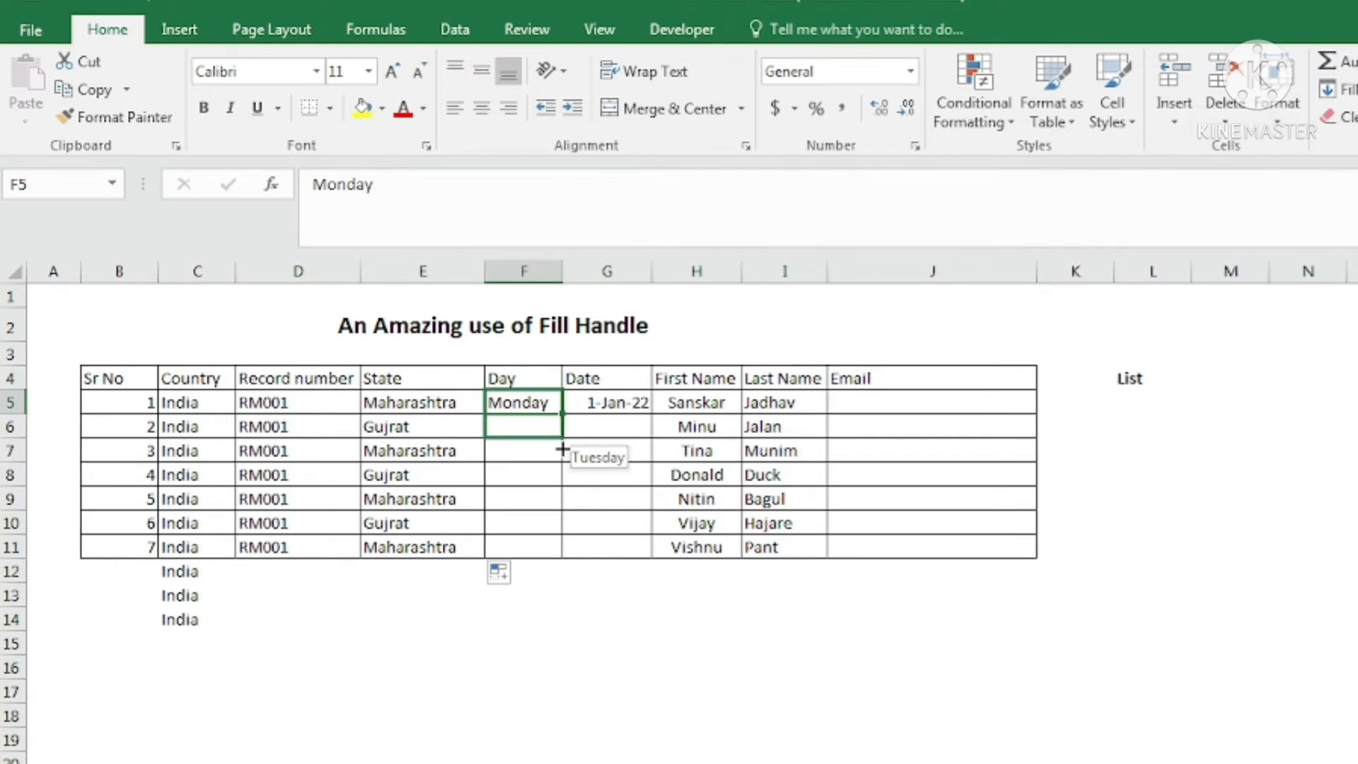
{"action": "left_click_drag", "start_coordinate": [562, 450], "coordinate": [560, 549]}
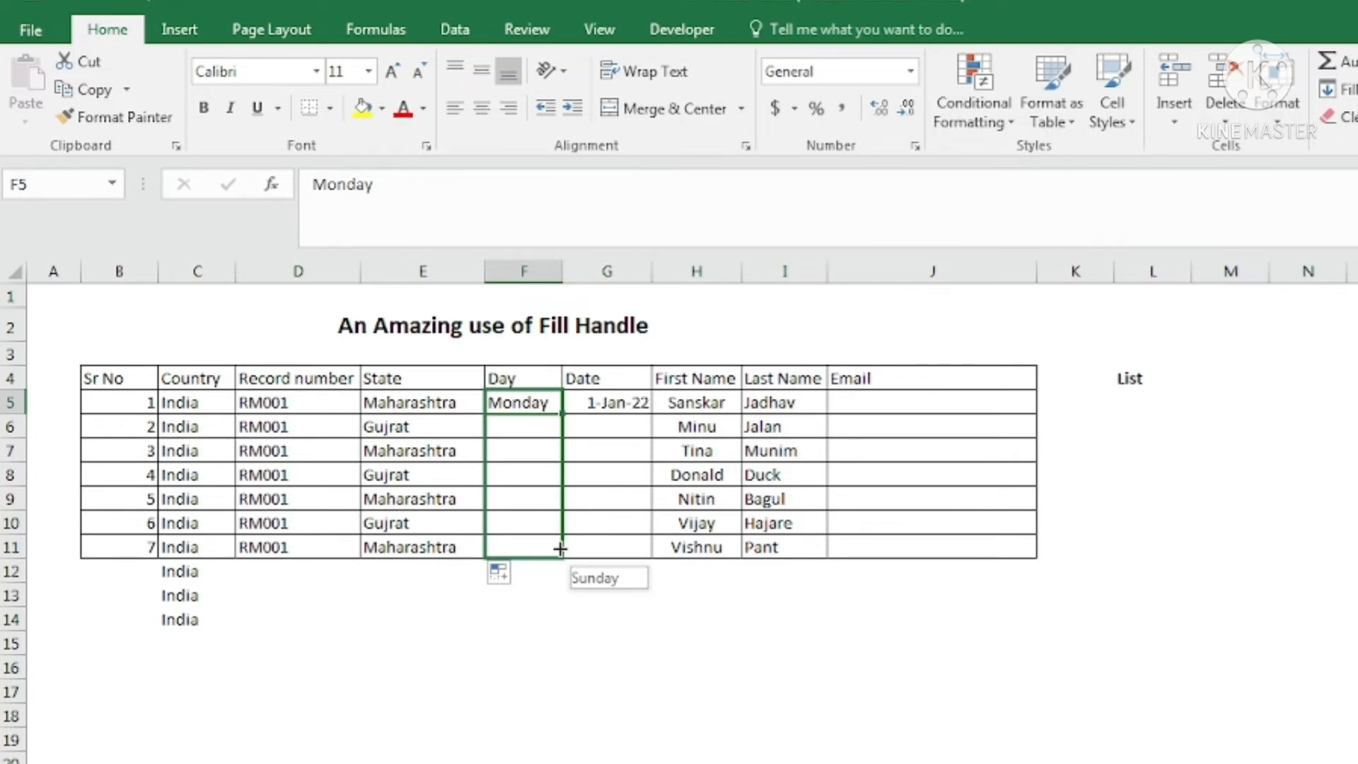
{"action": "left_click_drag", "start_coordinate": [561, 549], "coordinate": [560, 549]}
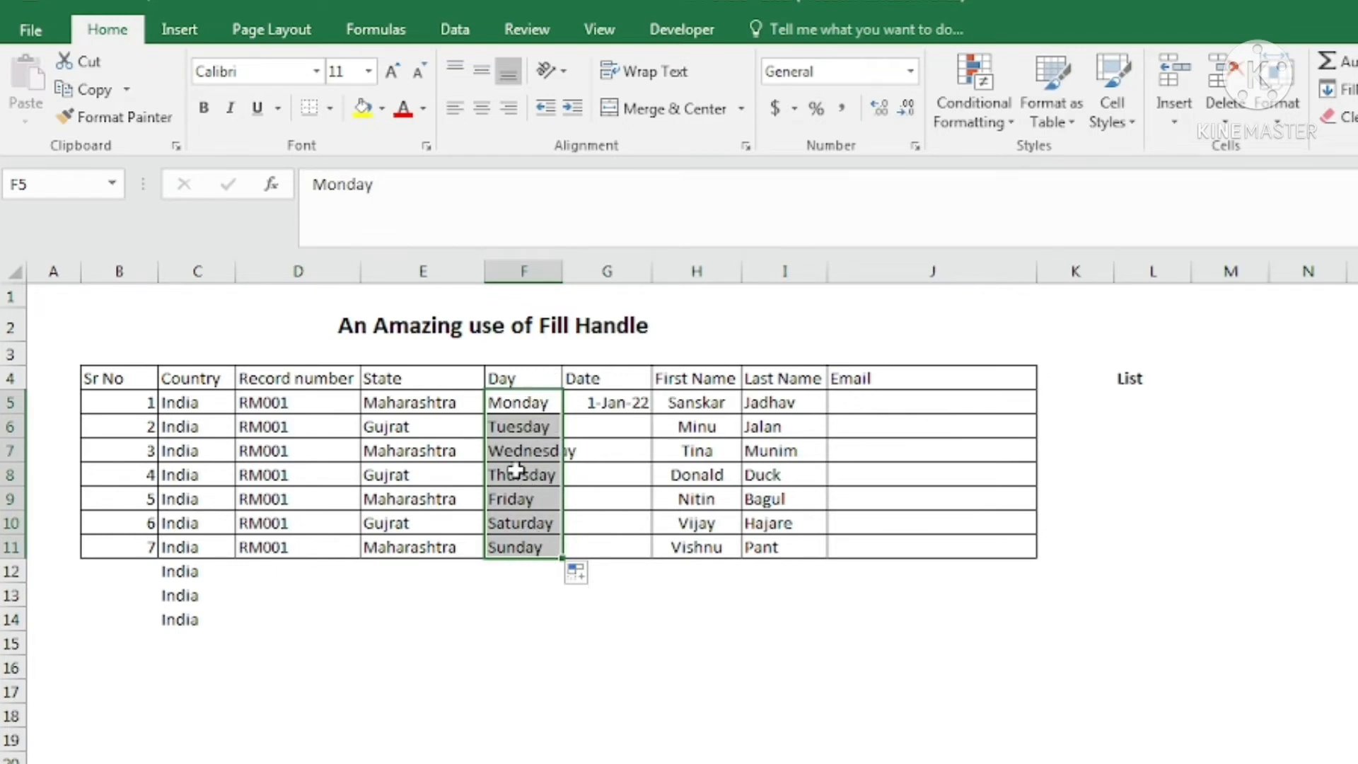
Compare Copy Cells and Fill Series, then apply Fill Weekdays to the Day column.
{"action": "left_click", "coordinate": [588, 584]}
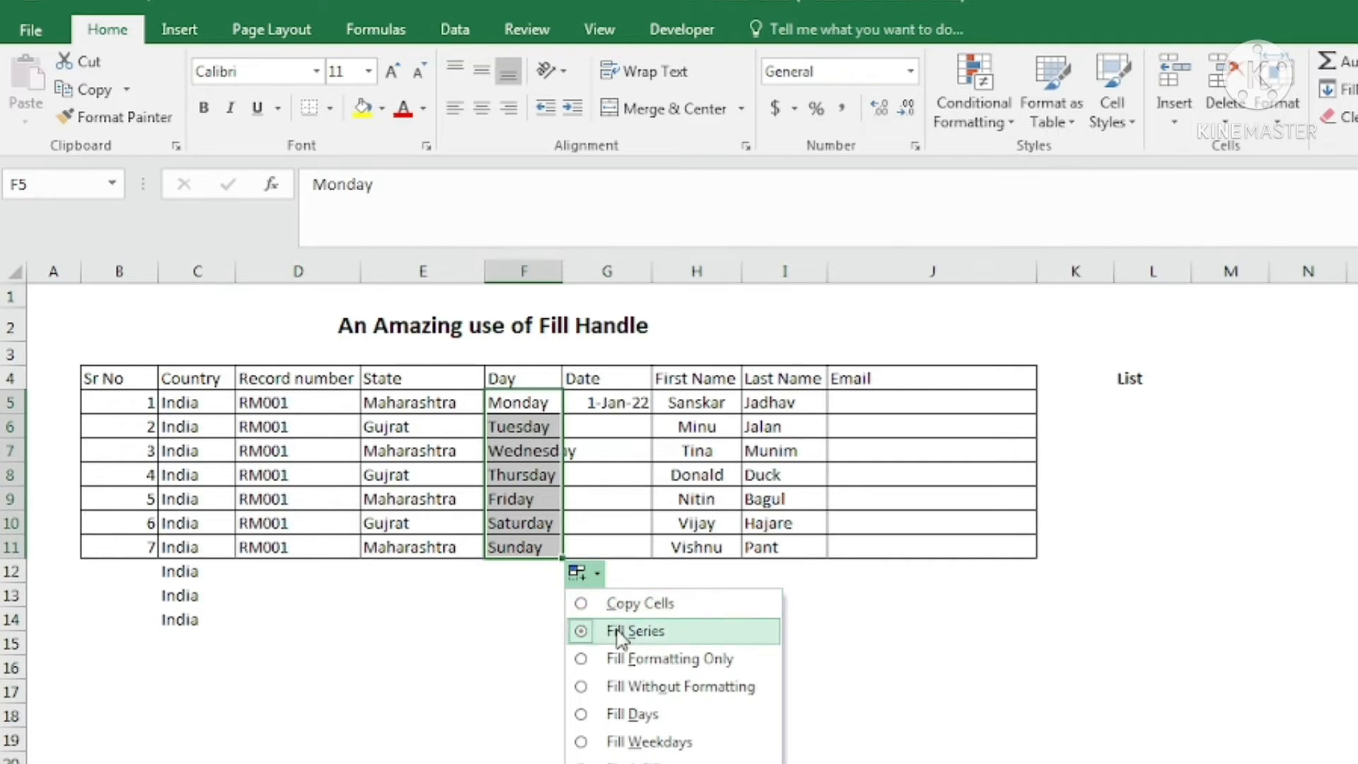
{"action": "left_click", "coordinate": [661, 609]}
{"action": "left_click", "coordinate": [593, 576]}
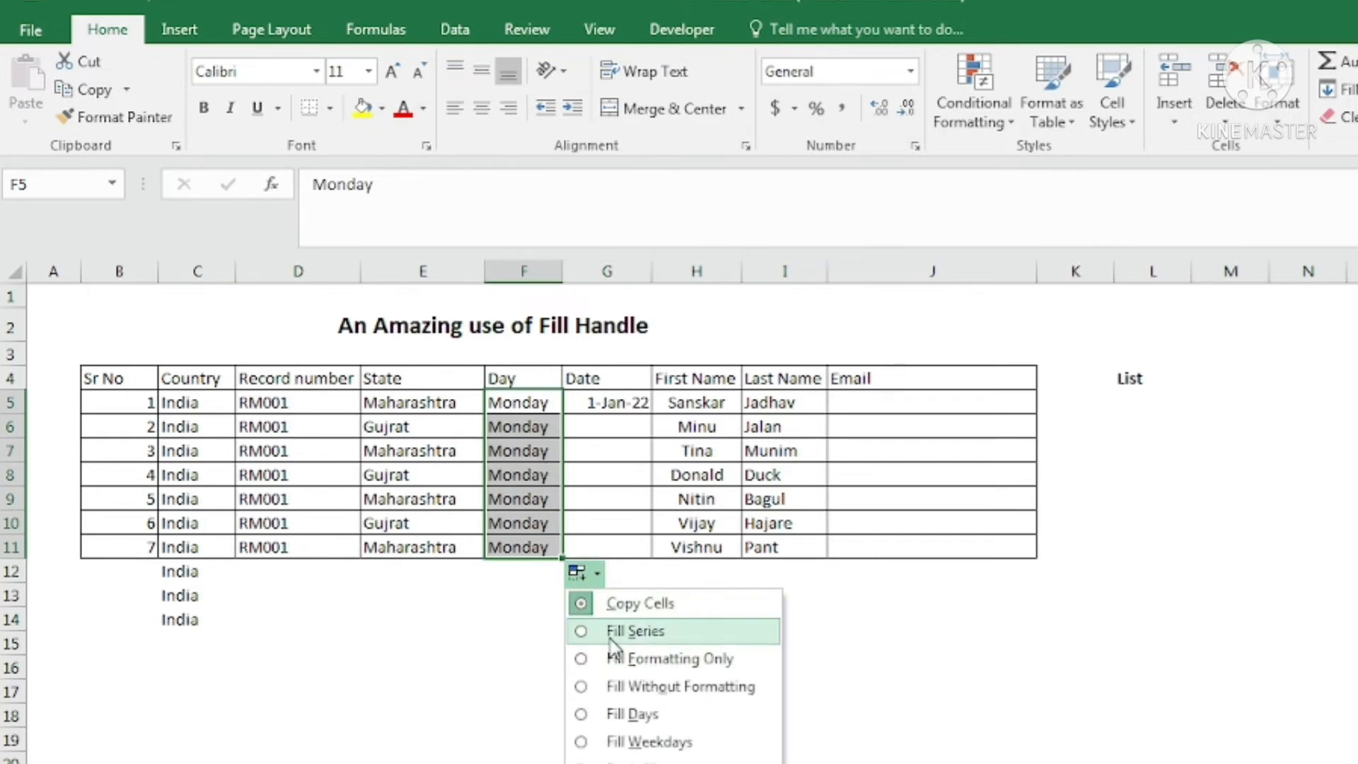
{"action": "left_click", "coordinate": [640, 631]}
{"action": "left_click", "coordinate": [592, 574]}
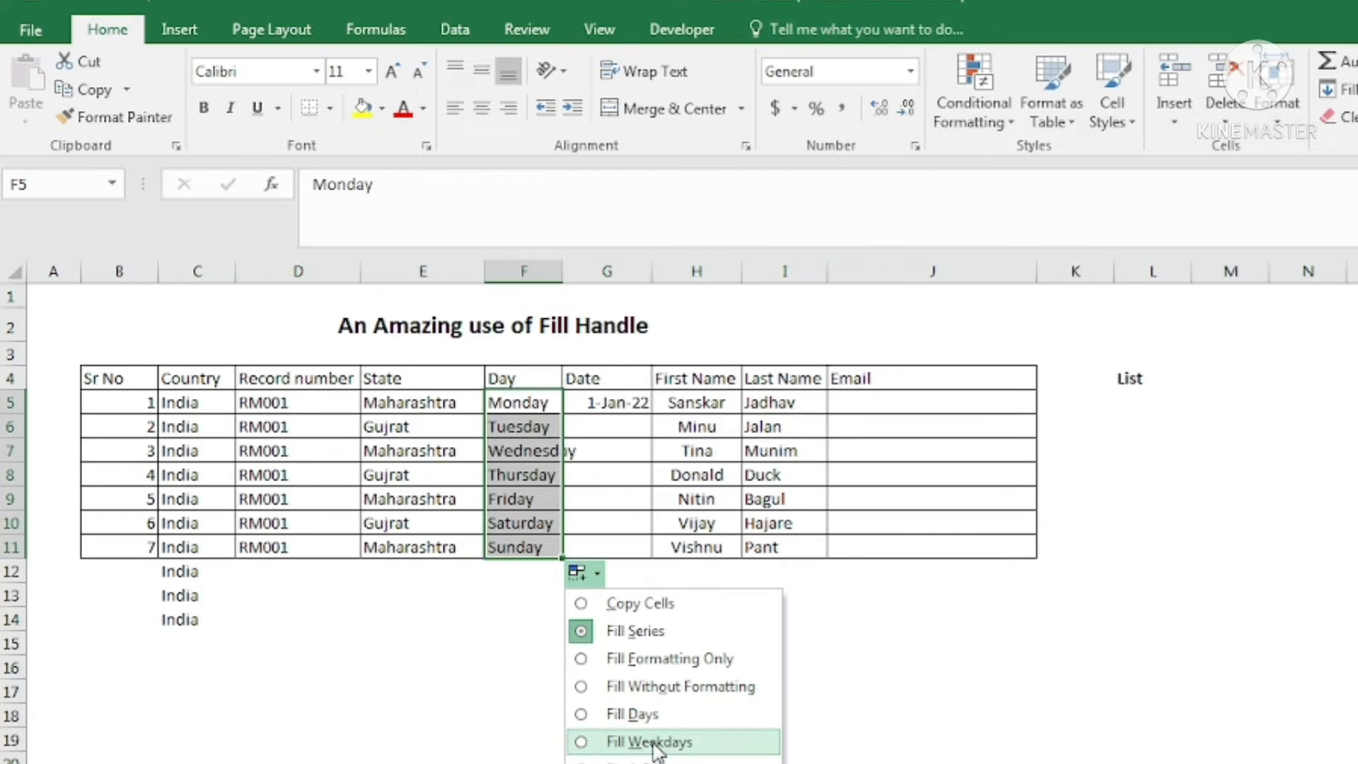
{"action": "left_click", "coordinate": [653, 742]}
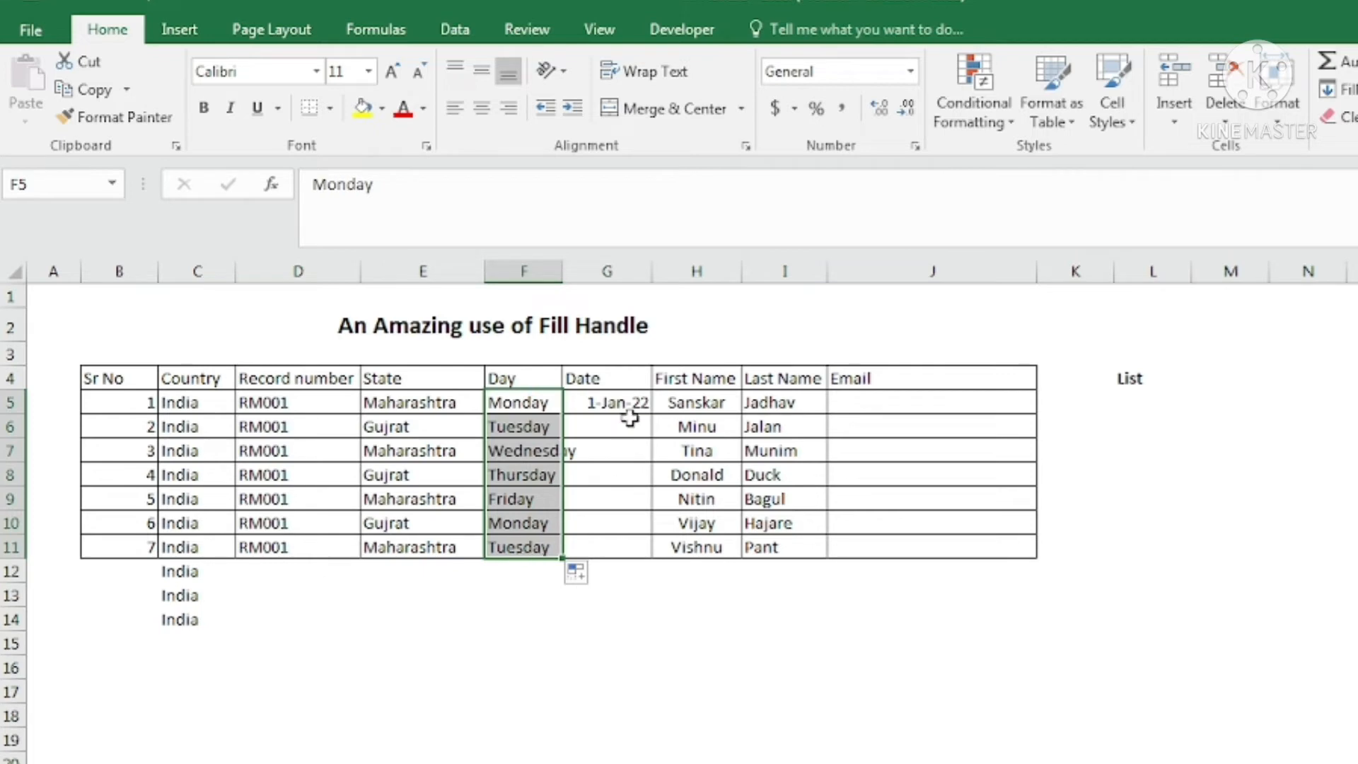
{"action": "left_click", "coordinate": [616, 401]}
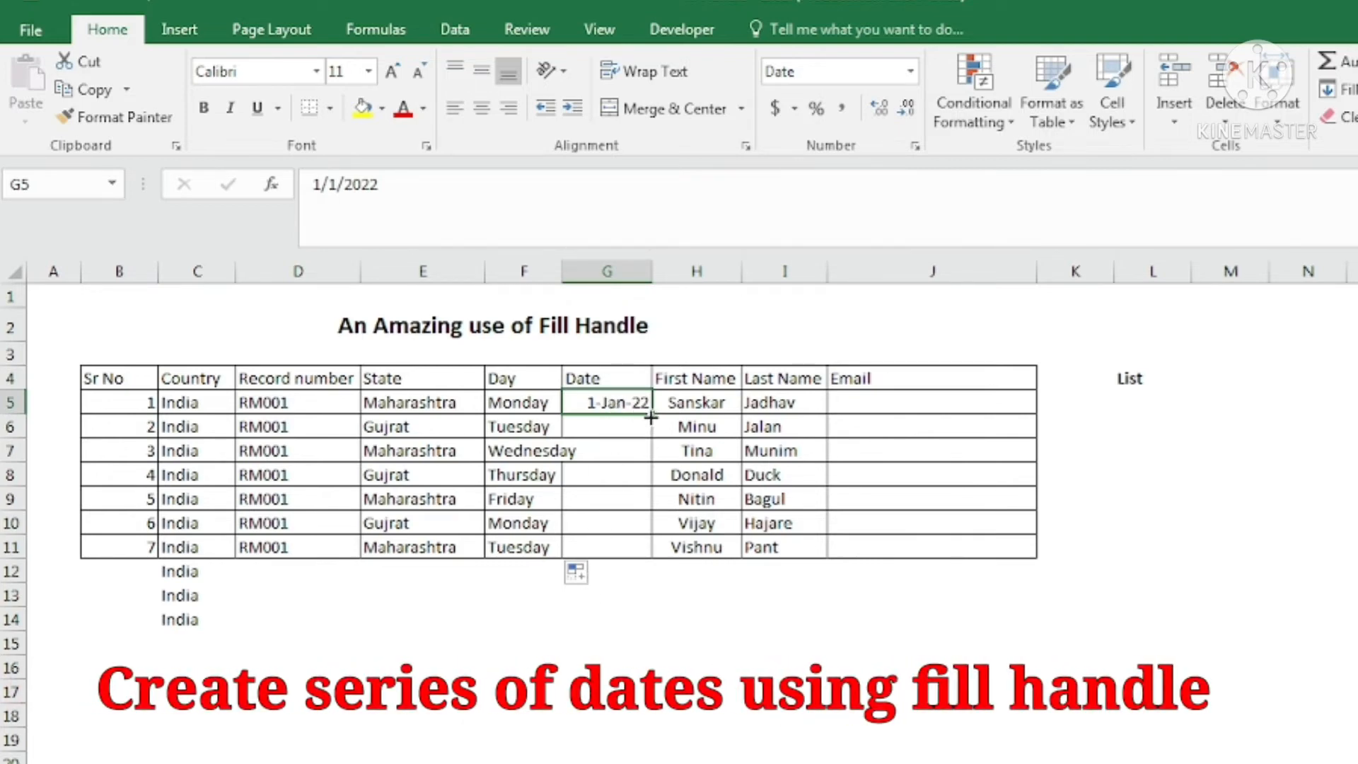
Fill G5:G11 with dates 1-Jan-22 to 7-Jan-22 and show the Auto Fill Options.
{"action": "left_click_drag", "start_coordinate": [651, 417], "coordinate": [646, 550]}
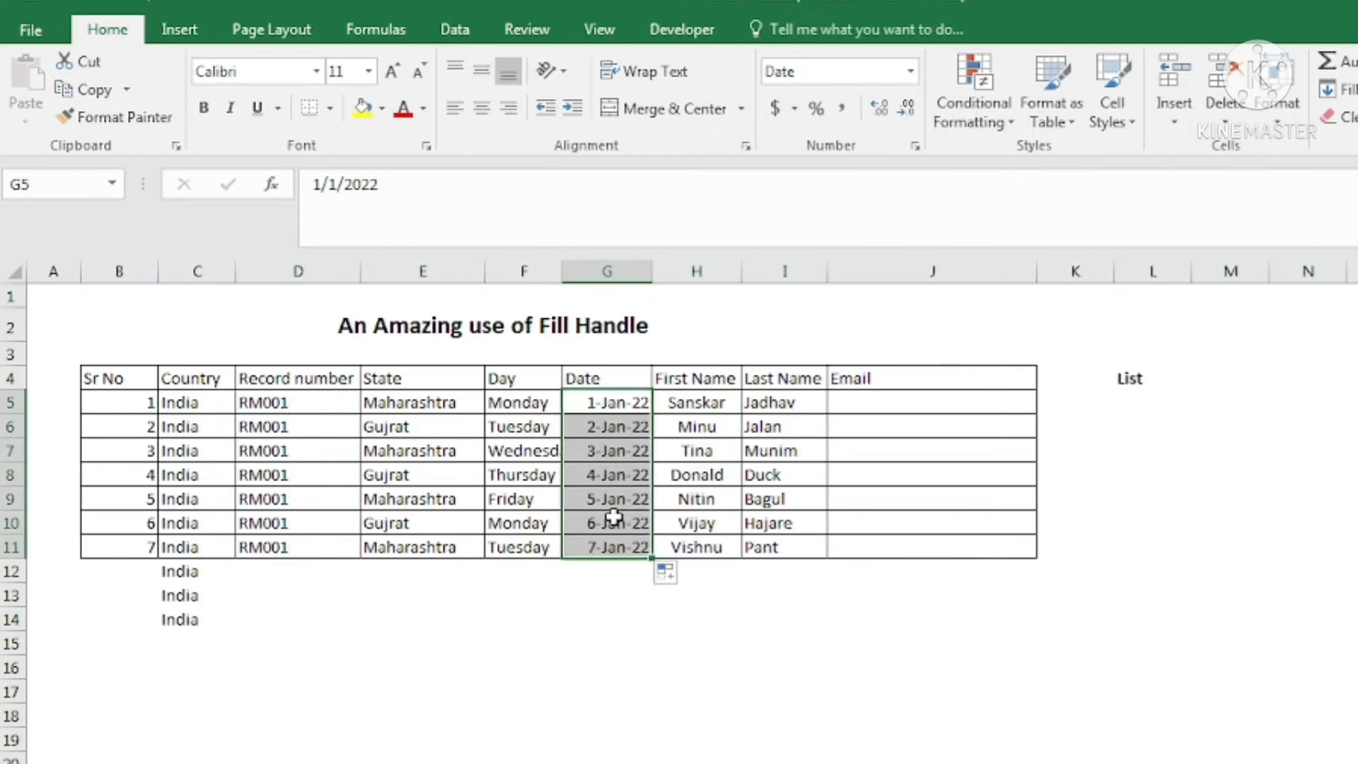
{"action": "left_click", "coordinate": [669, 572]}
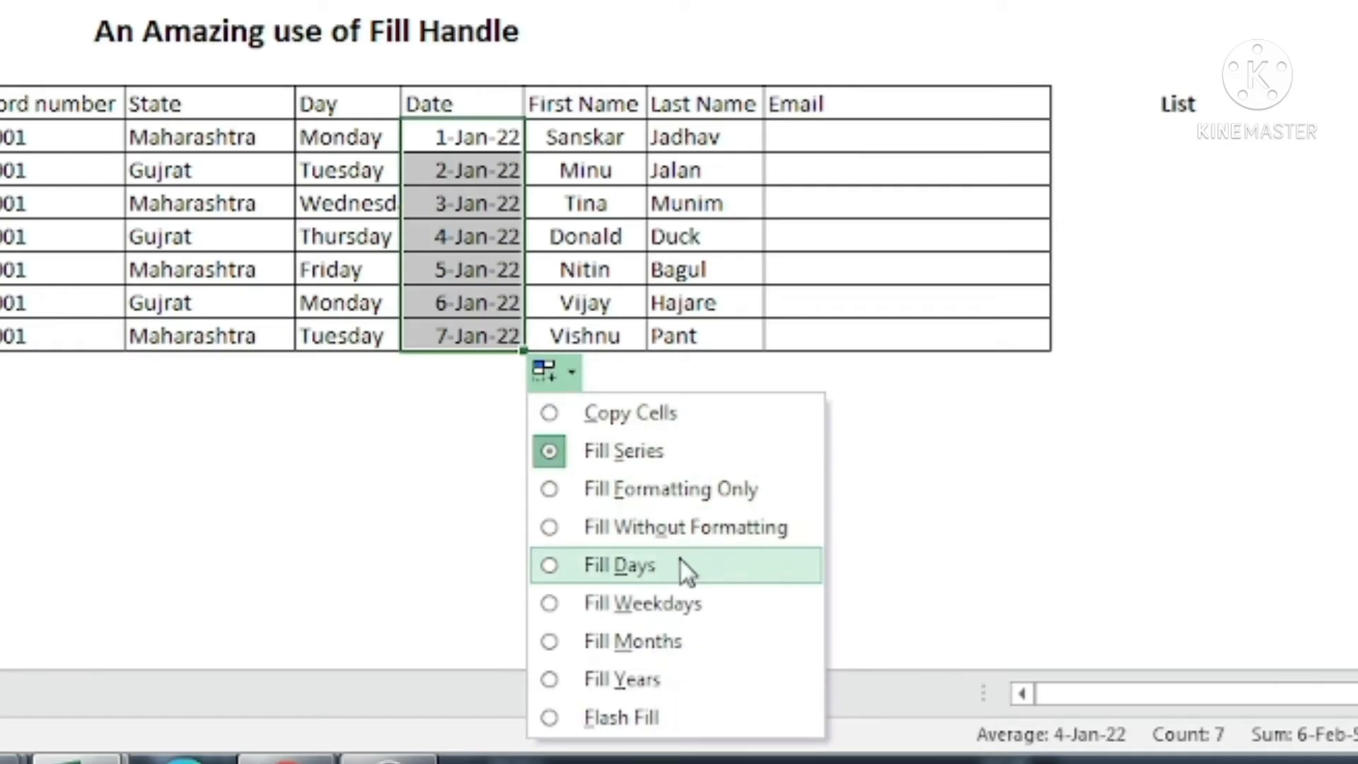
{"action": "left_click", "coordinate": [716, 608]}
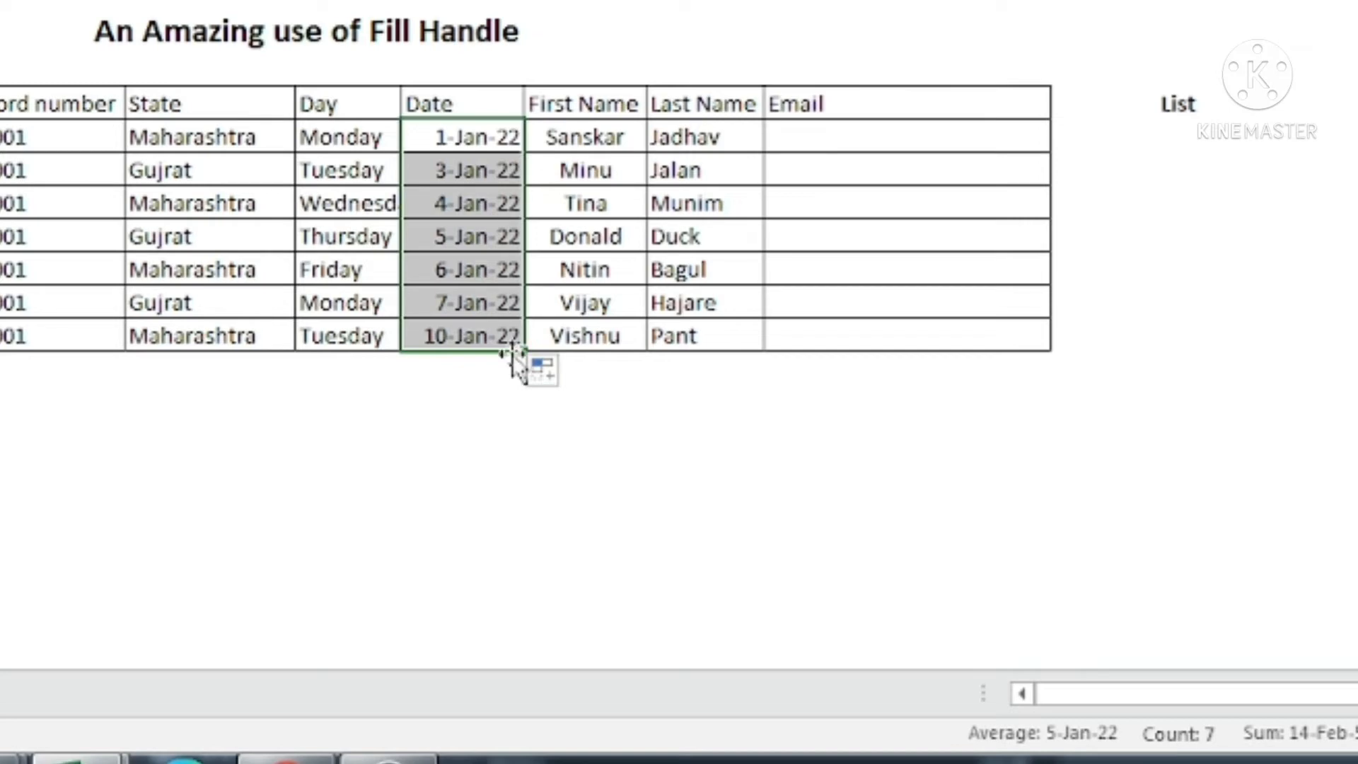
{"action": "left_click", "coordinate": [562, 376]}
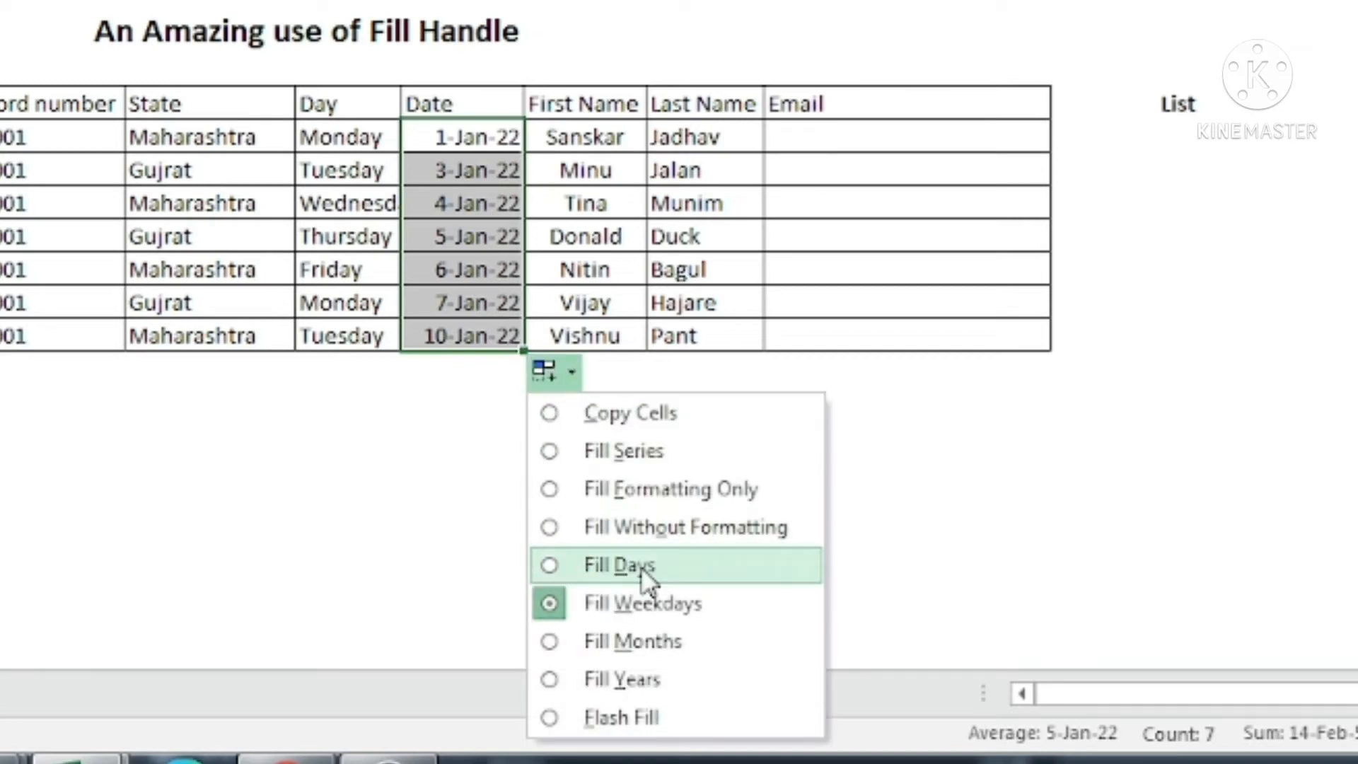
{"action": "left_click", "coordinate": [669, 644]}
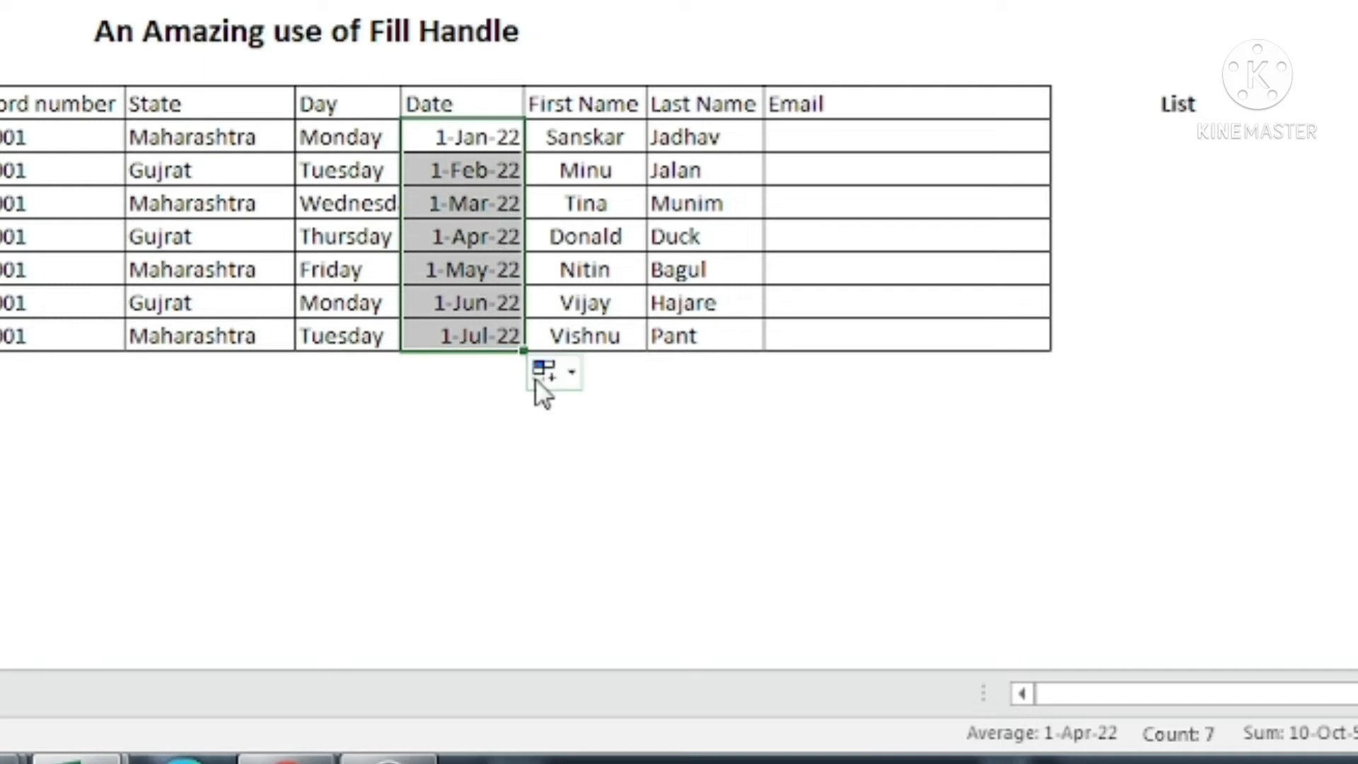
{"action": "left_click", "coordinate": [558, 370]}
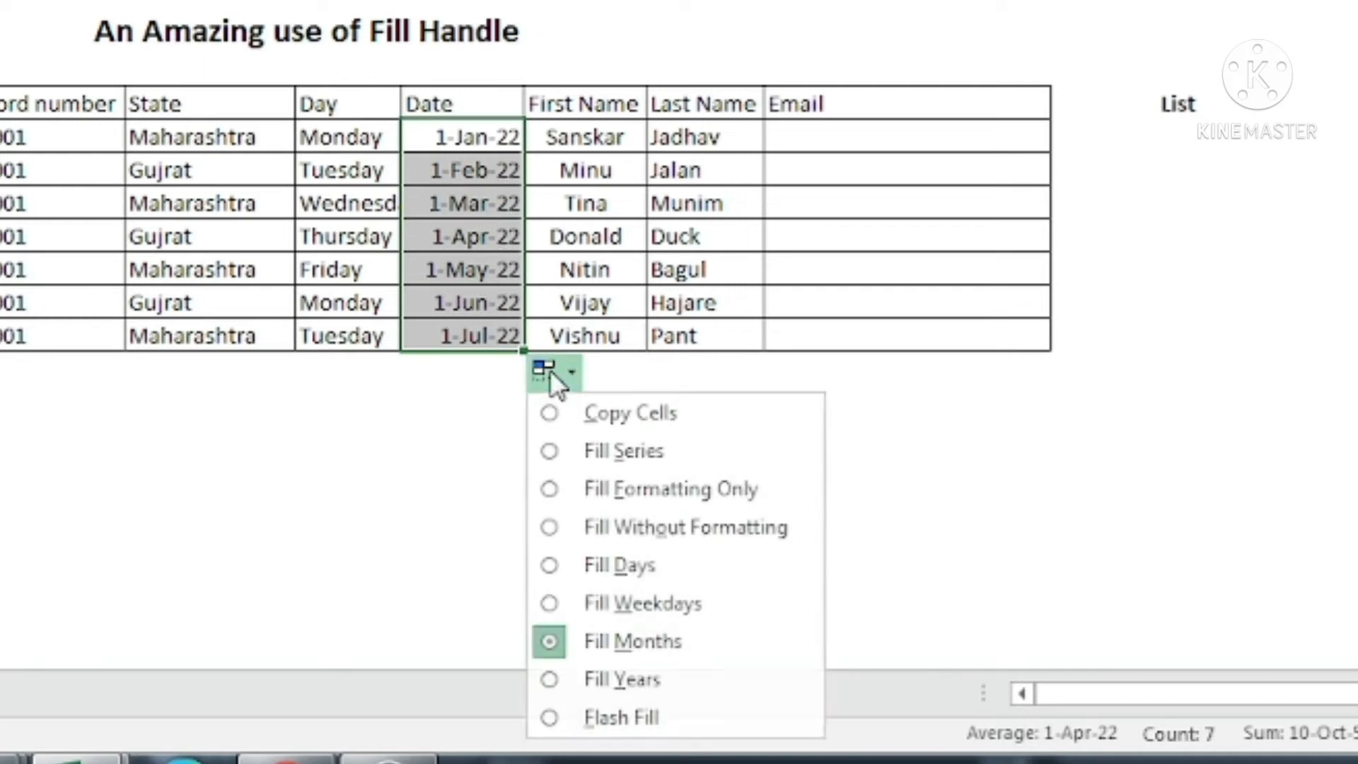
{"action": "left_click", "coordinate": [652, 677]}
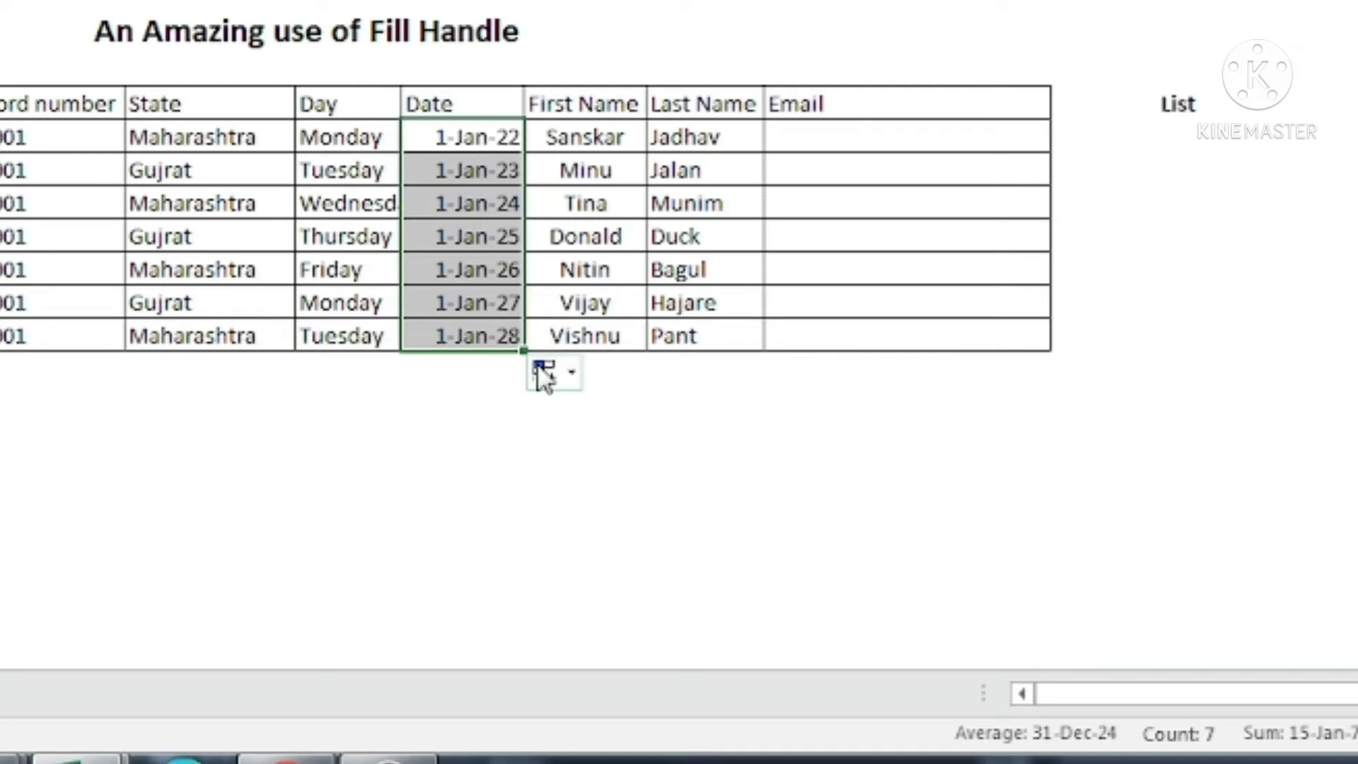
{"action": "left_click", "coordinate": [559, 382]}
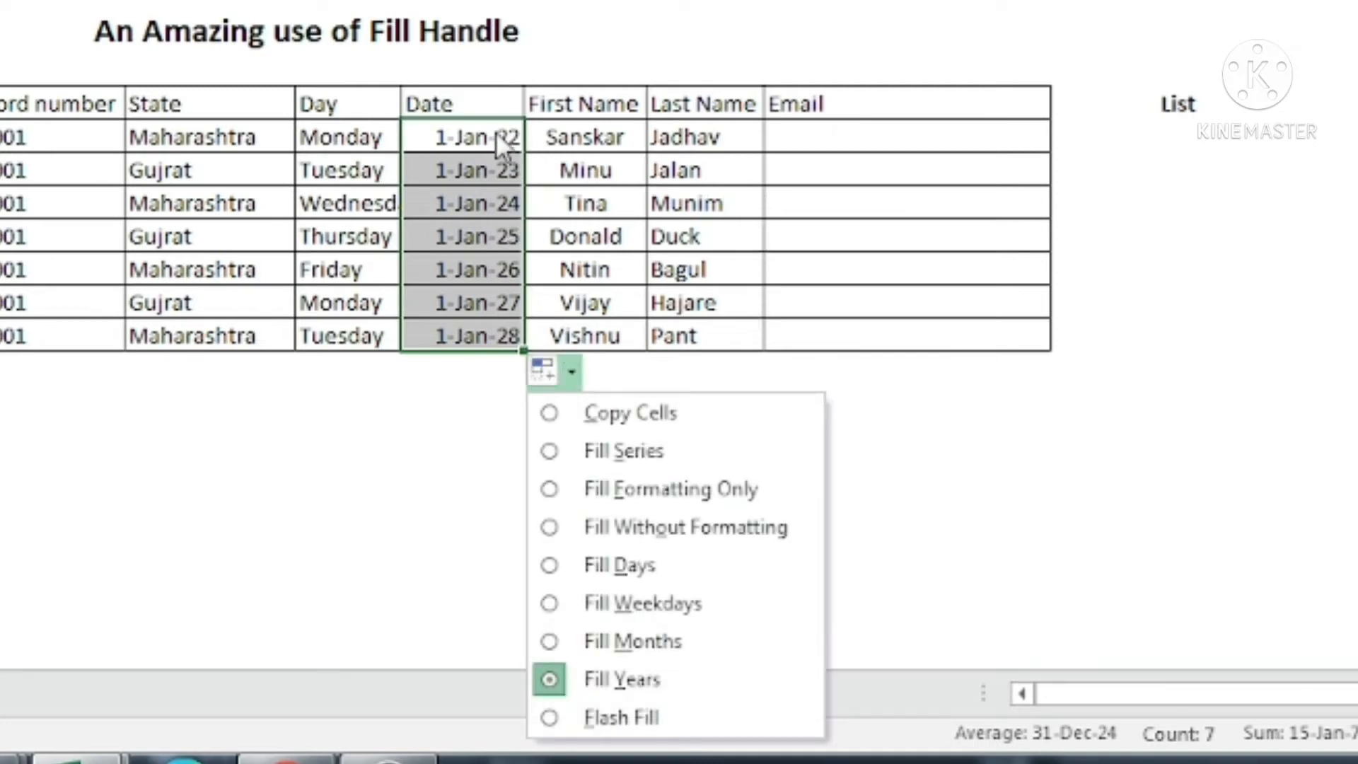
{"action": "left_click", "coordinate": [495, 140]}
{"action": "left_click", "coordinate": [544, 369]}
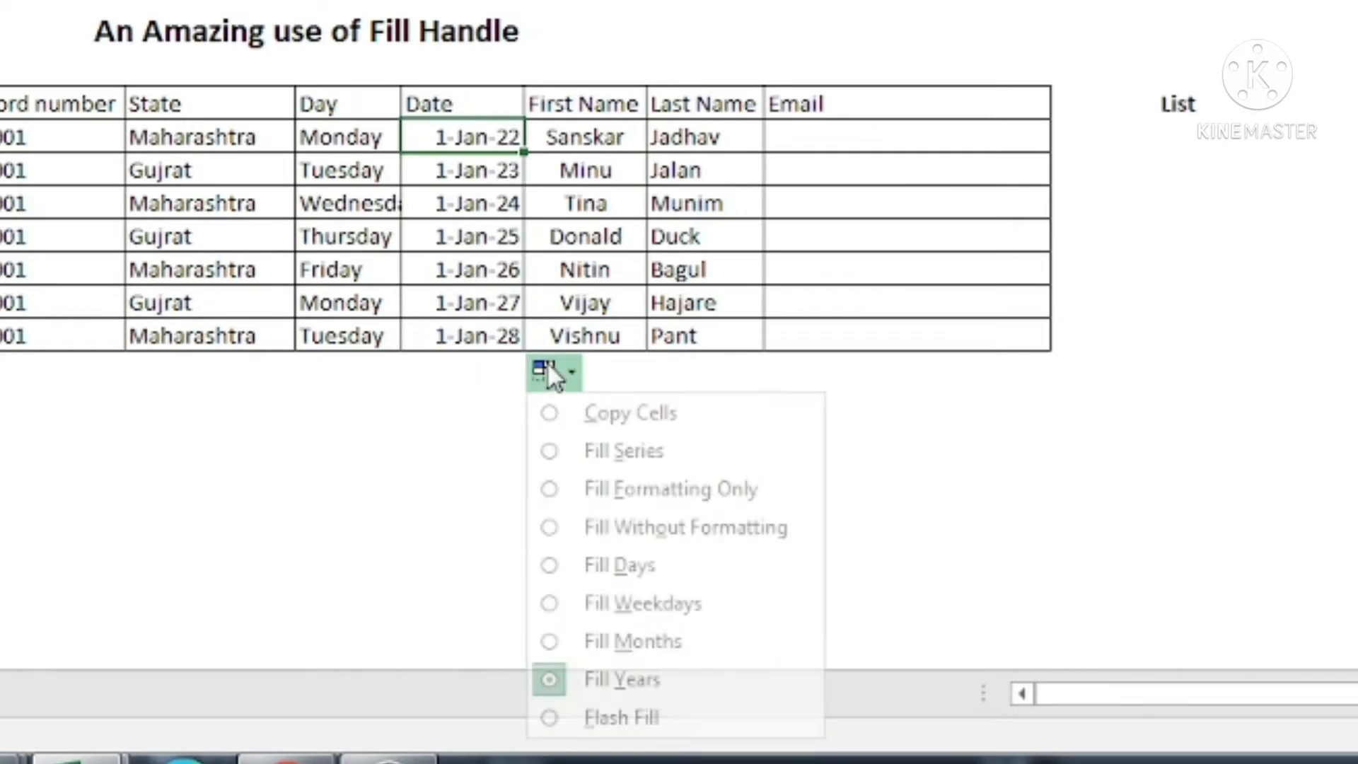
{"action": "left_click", "coordinate": [584, 452]}
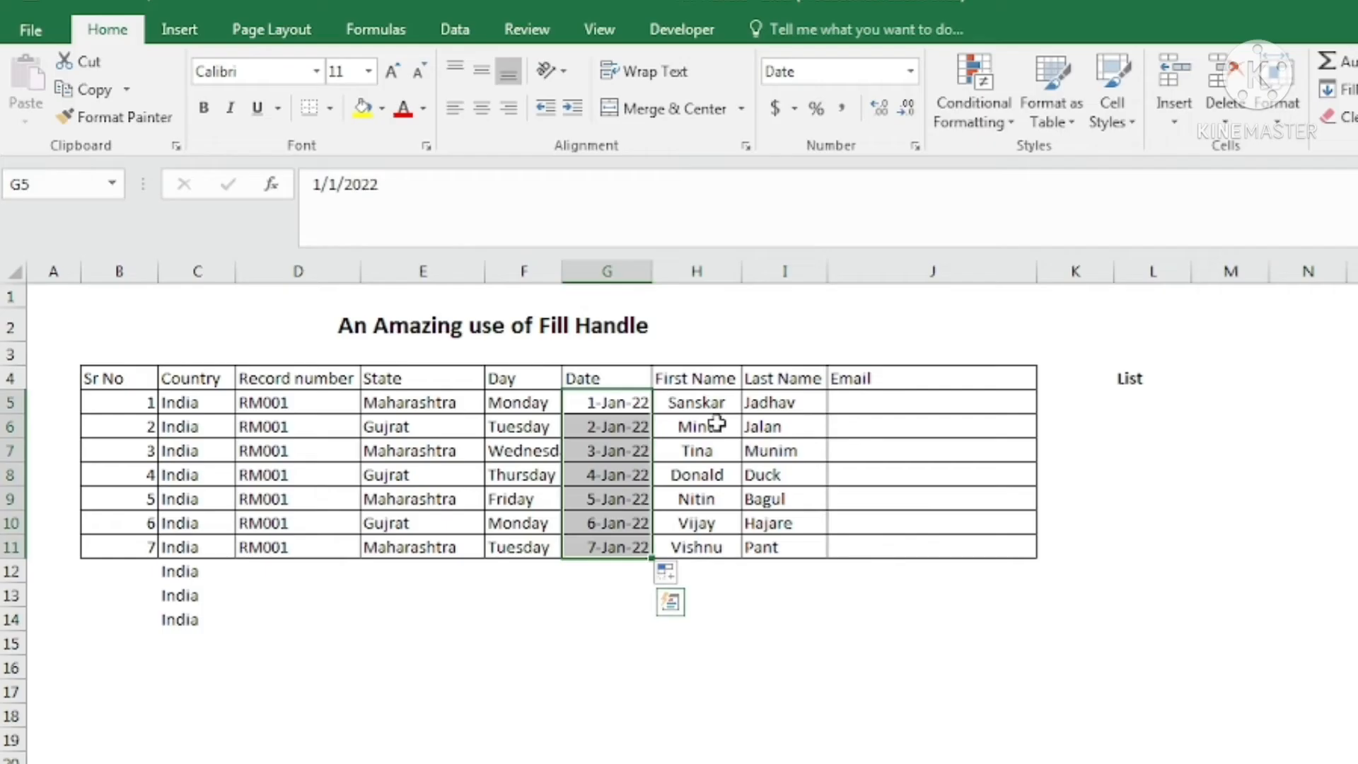
{"action": "left_click", "coordinate": [582, 137]}
{"action": "left_click", "coordinate": [708, 381]}
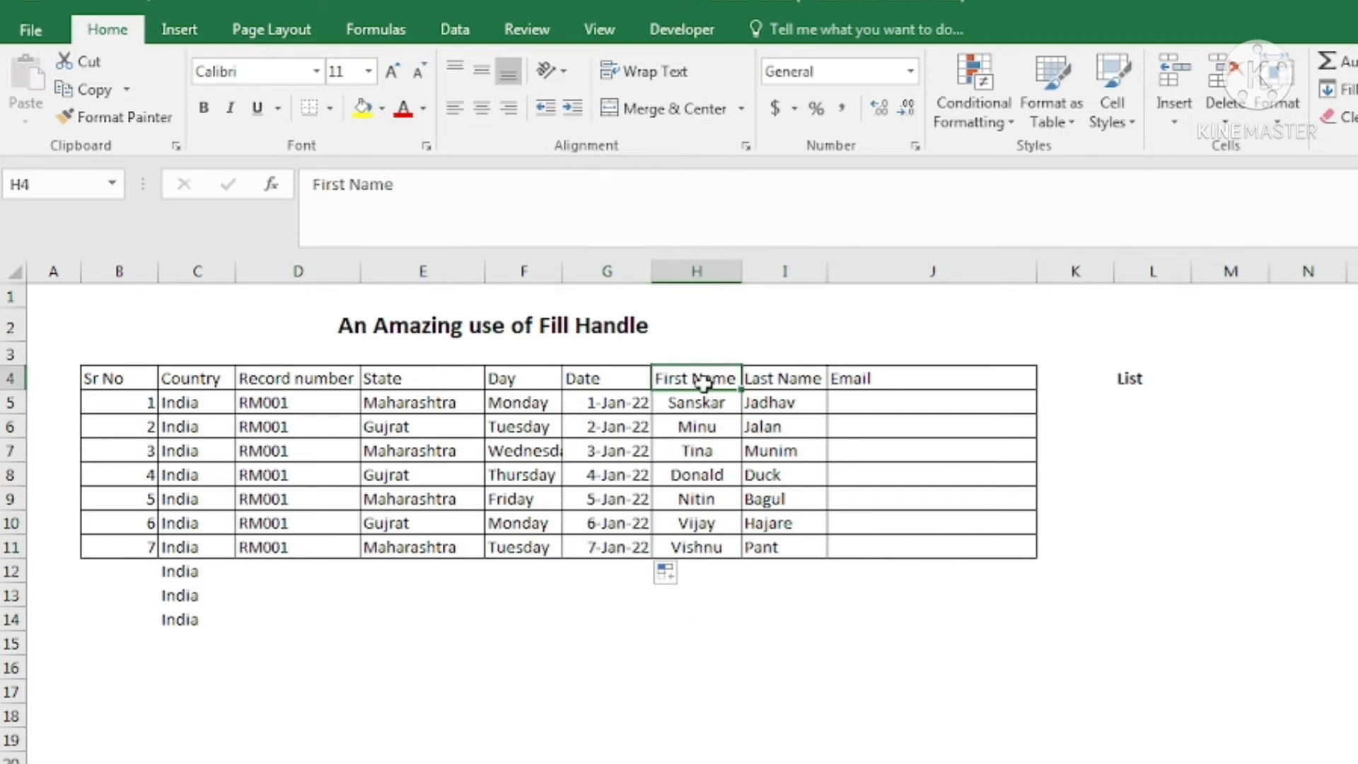
{"action": "left_click", "coordinate": [784, 380]}
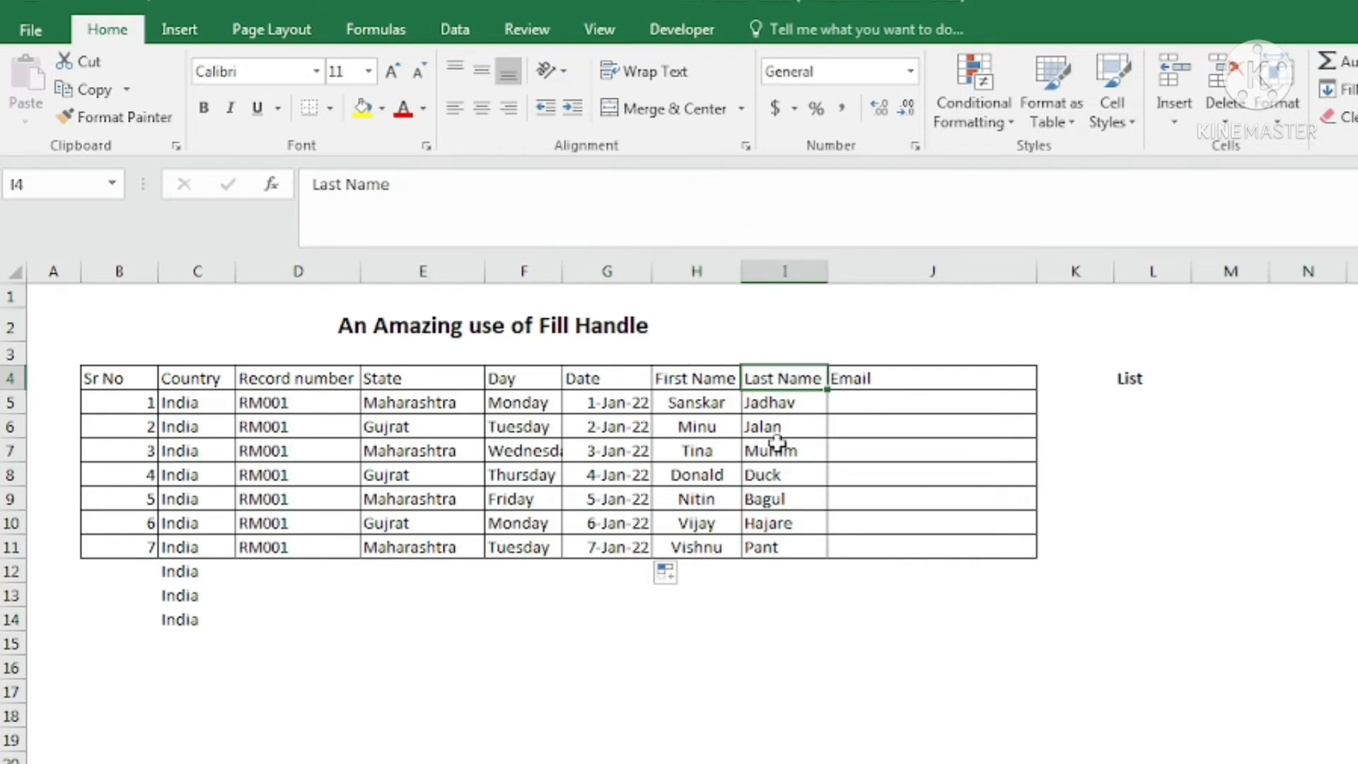
{"action": "left_click", "coordinate": [851, 401]}
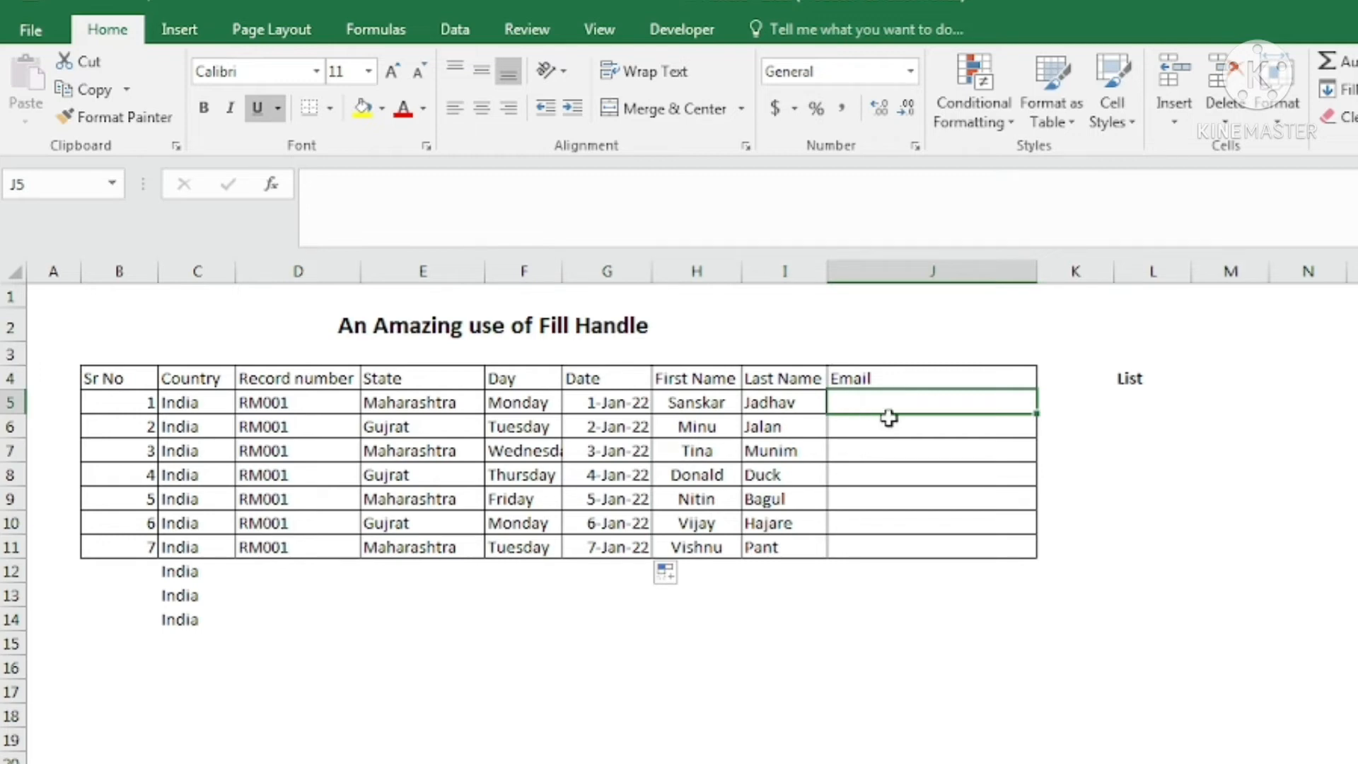
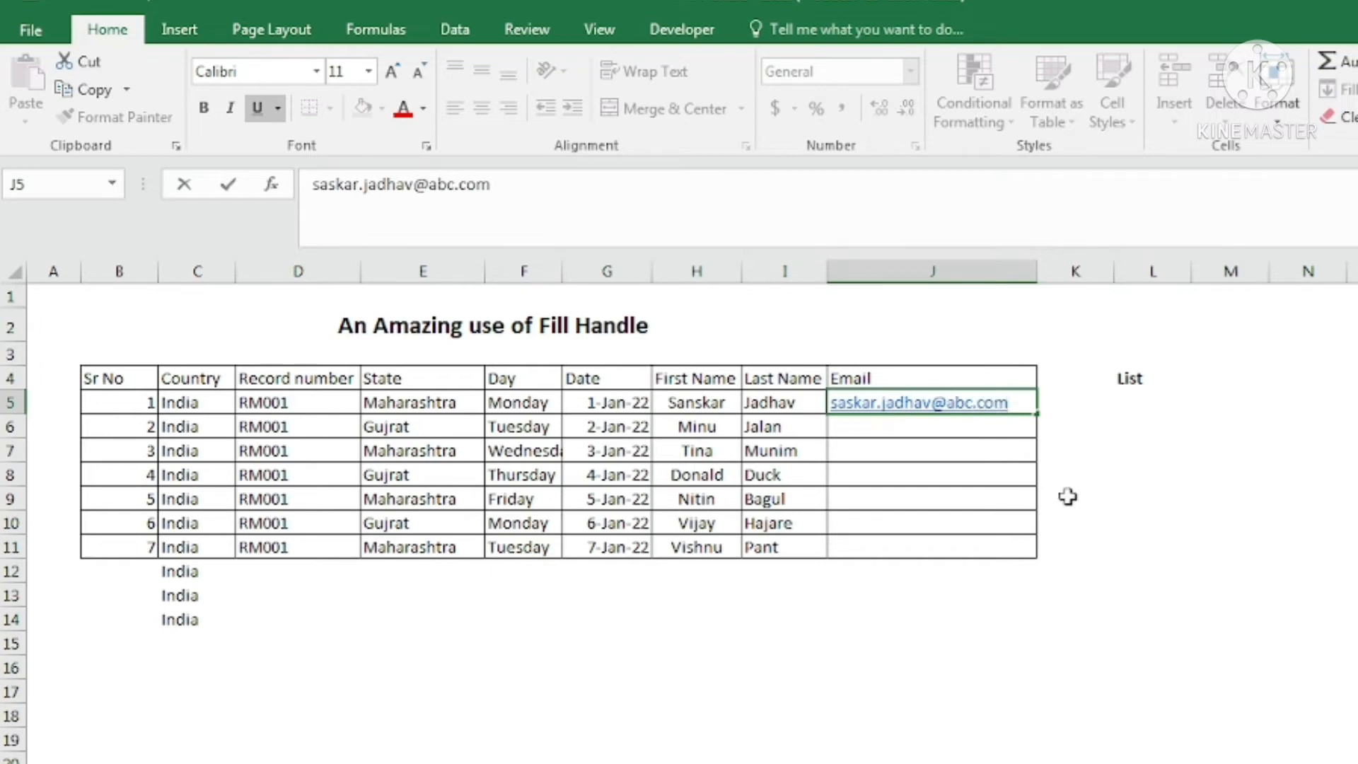
Enter the first person's email address in J5, then return to J5.
{"action": "key", "text": "Tab"}
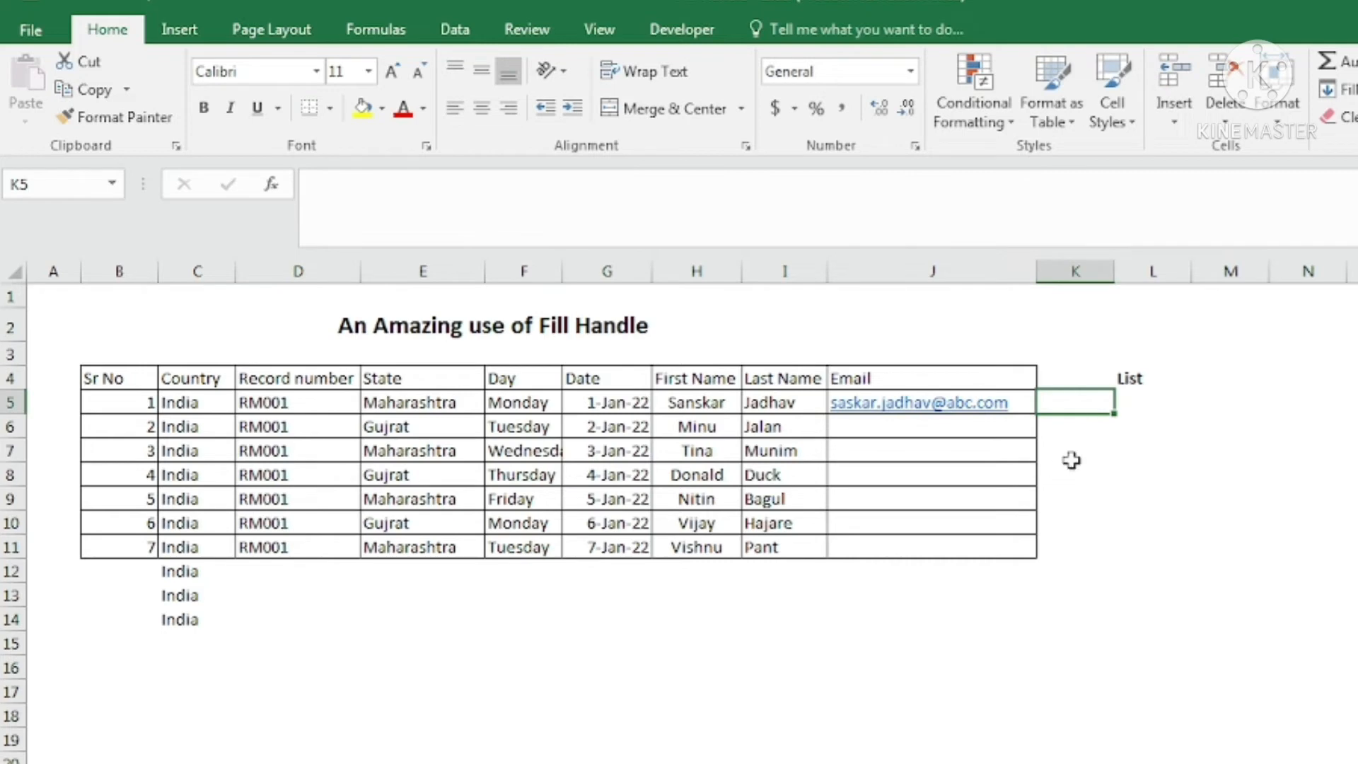
{"action": "key", "text": "Left"}
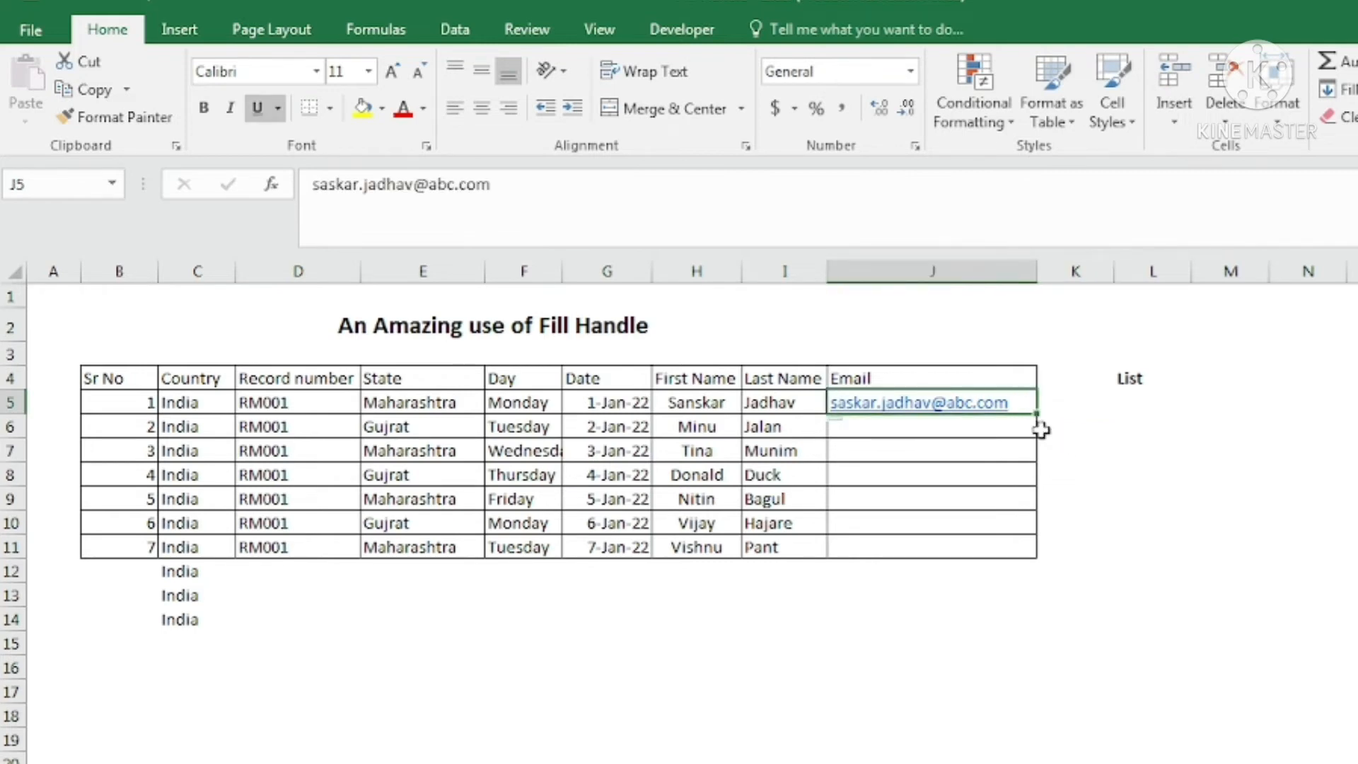
Copy J5's email address down the Email column through J11.
{"action": "left_click_drag", "start_coordinate": [1035, 413], "coordinate": [1036, 559]}
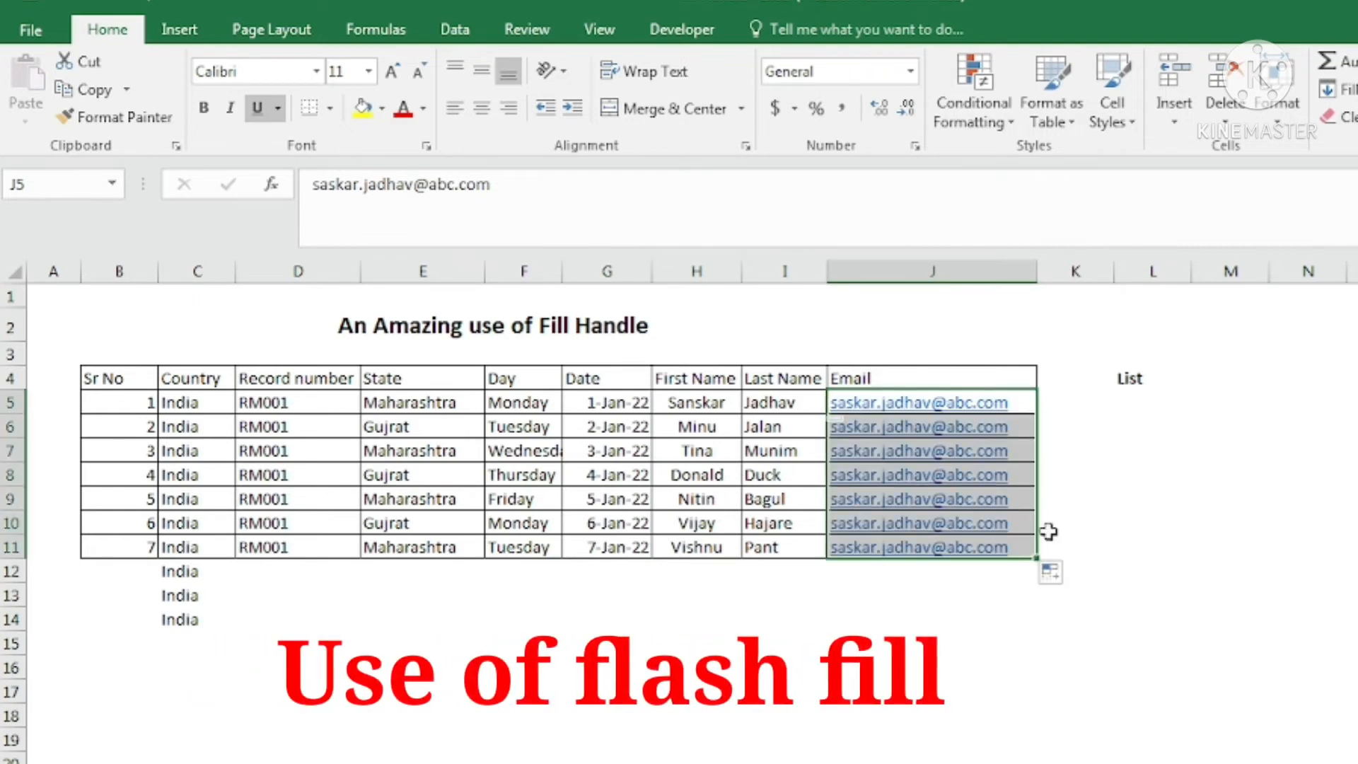
{"action": "key", "text": "ctrl+z"}
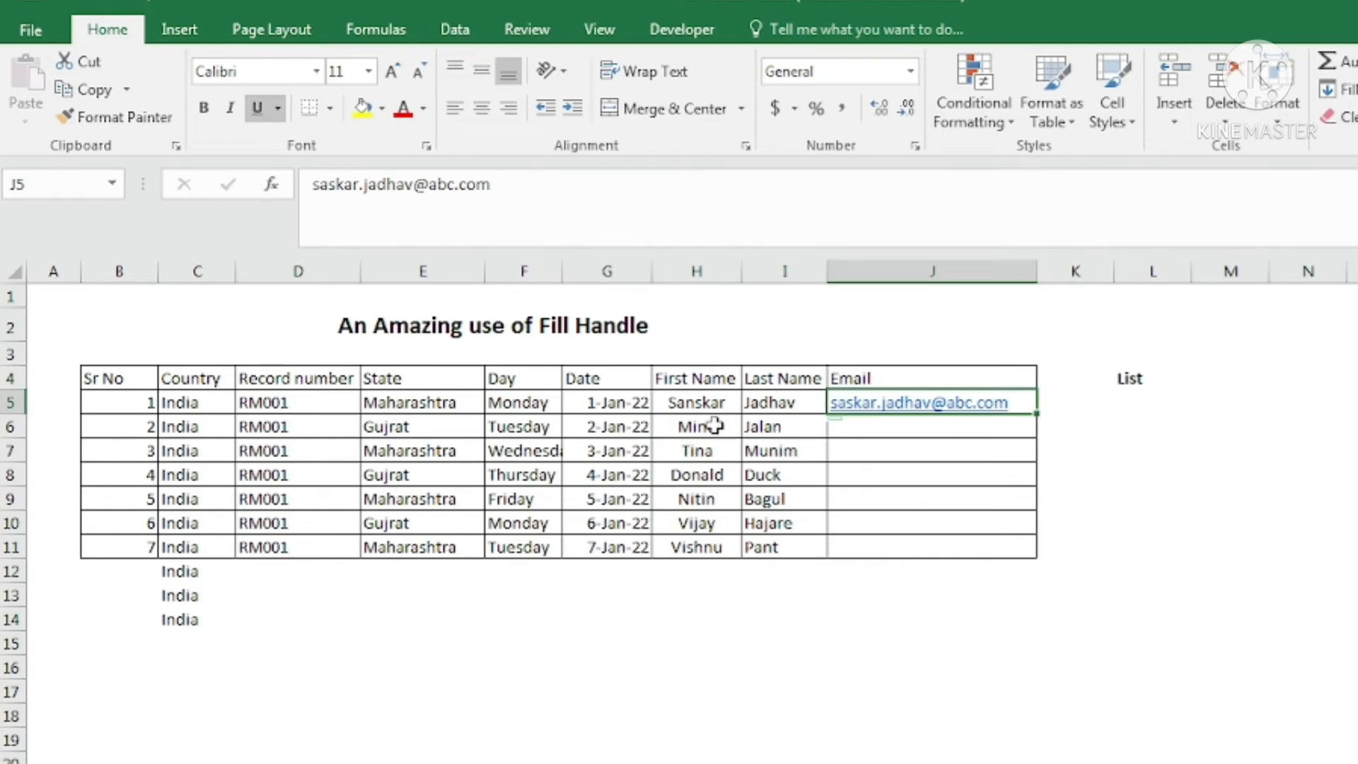
{"action": "left_click_drag", "start_coordinate": [697, 426], "coordinate": [757, 453]}
{"action": "left_click", "coordinate": [870, 433]}
{"action": "left_click", "coordinate": [896, 449]}
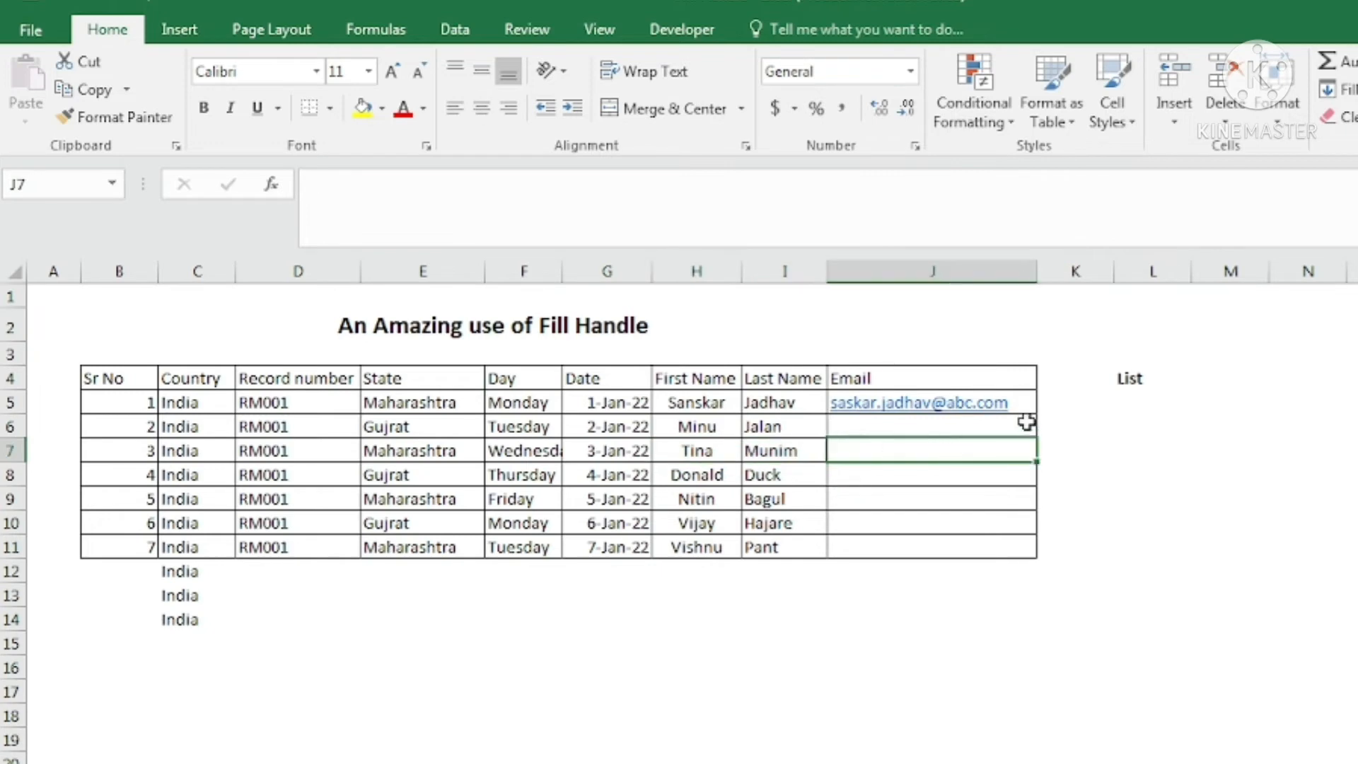
{"action": "left_click", "coordinate": [1030, 402]}
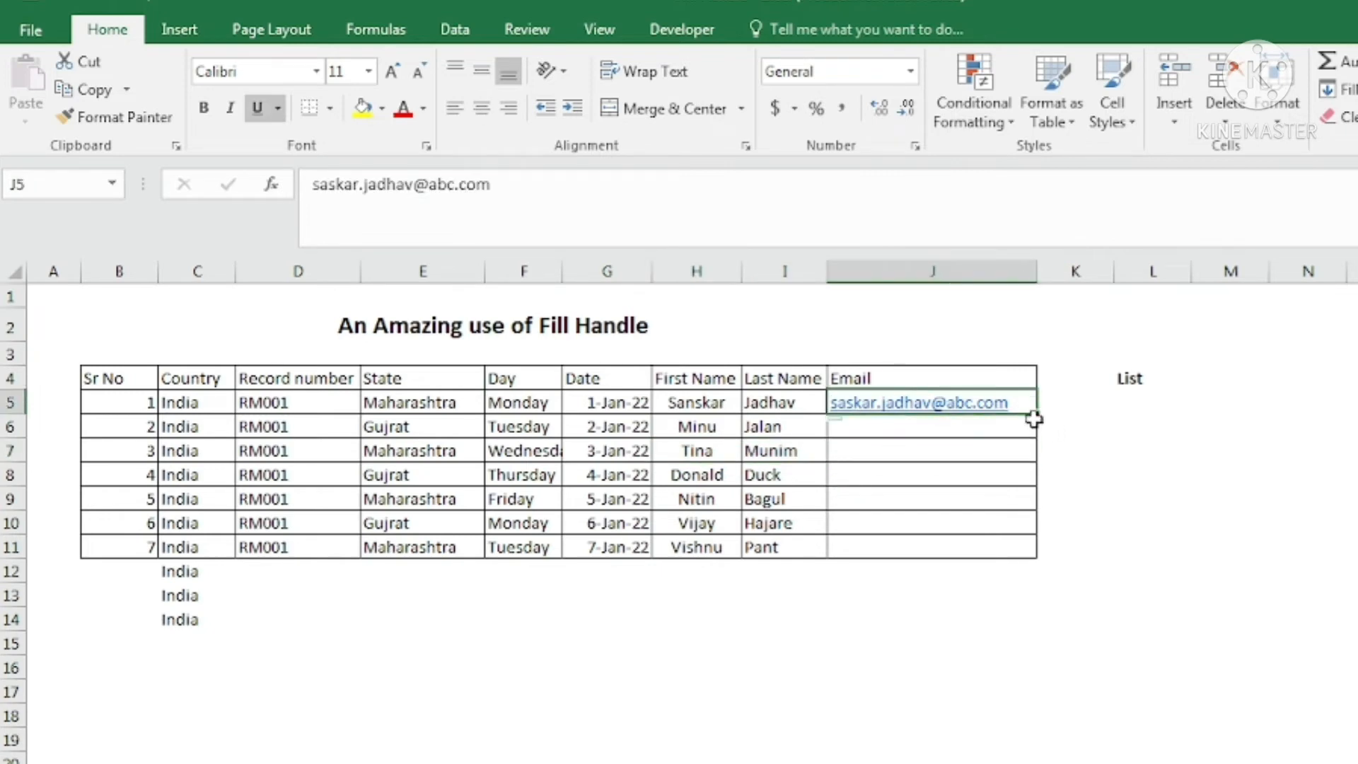
{"action": "left_click_drag", "start_coordinate": [1038, 415], "coordinate": [1027, 550]}
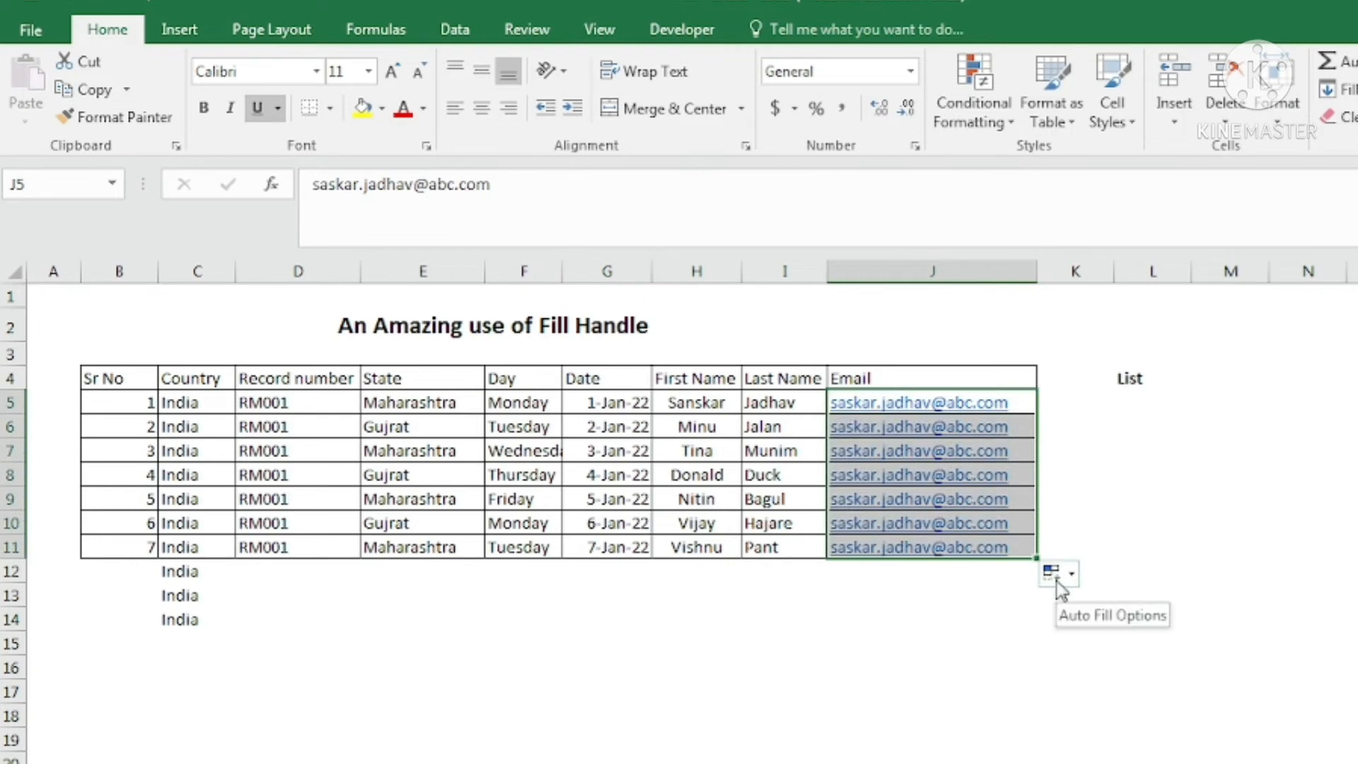
Switch the copied emails to Flash Fill so each row gets its own address.
{"action": "left_click", "coordinate": [1054, 574]}
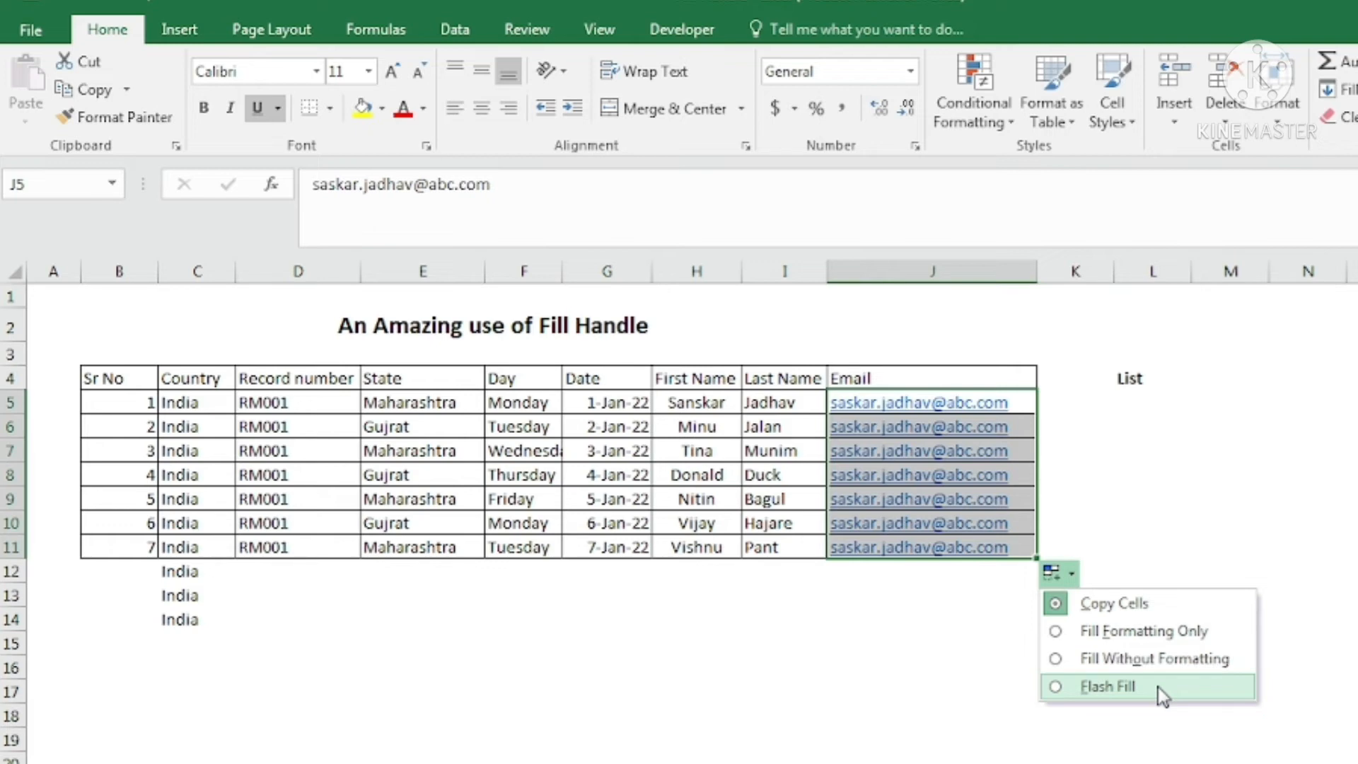
{"action": "left_click", "coordinate": [1157, 686]}
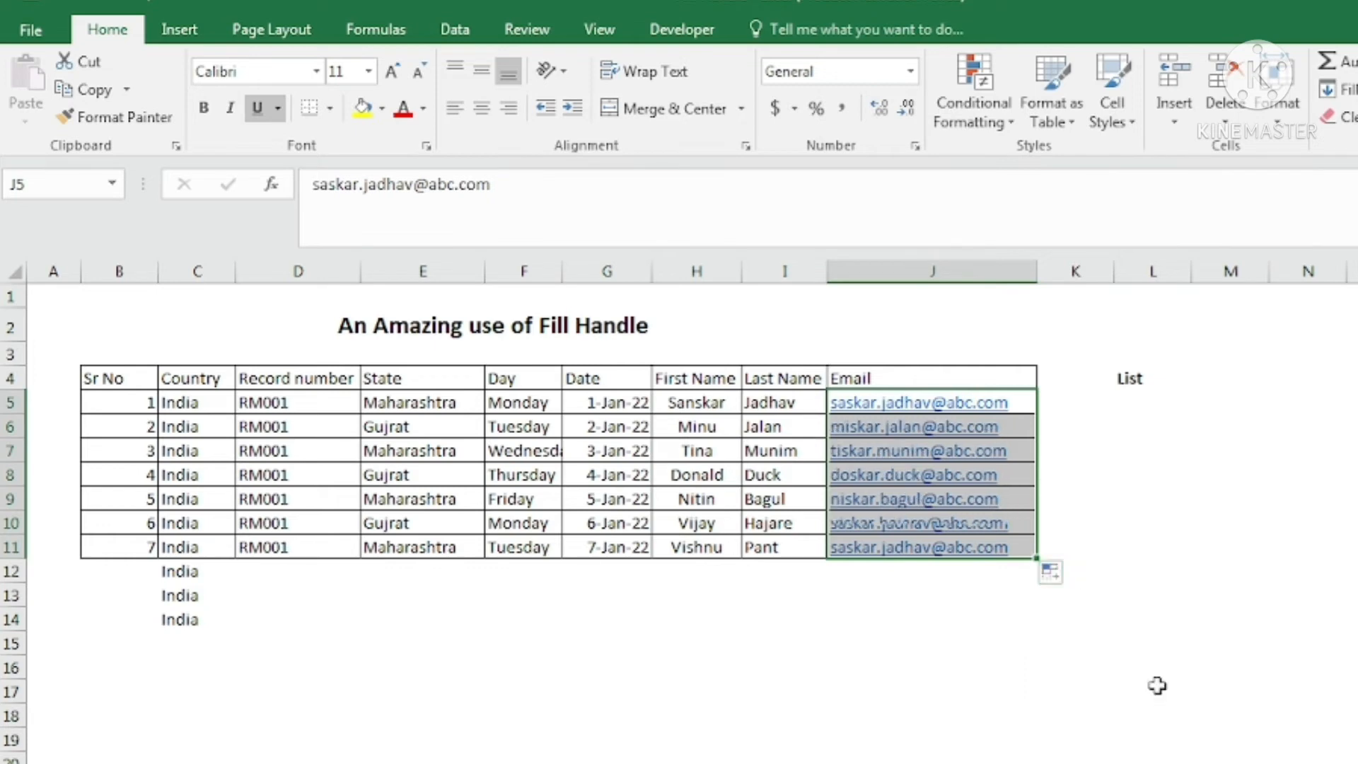
{"action": "left_click", "coordinate": [1105, 445]}
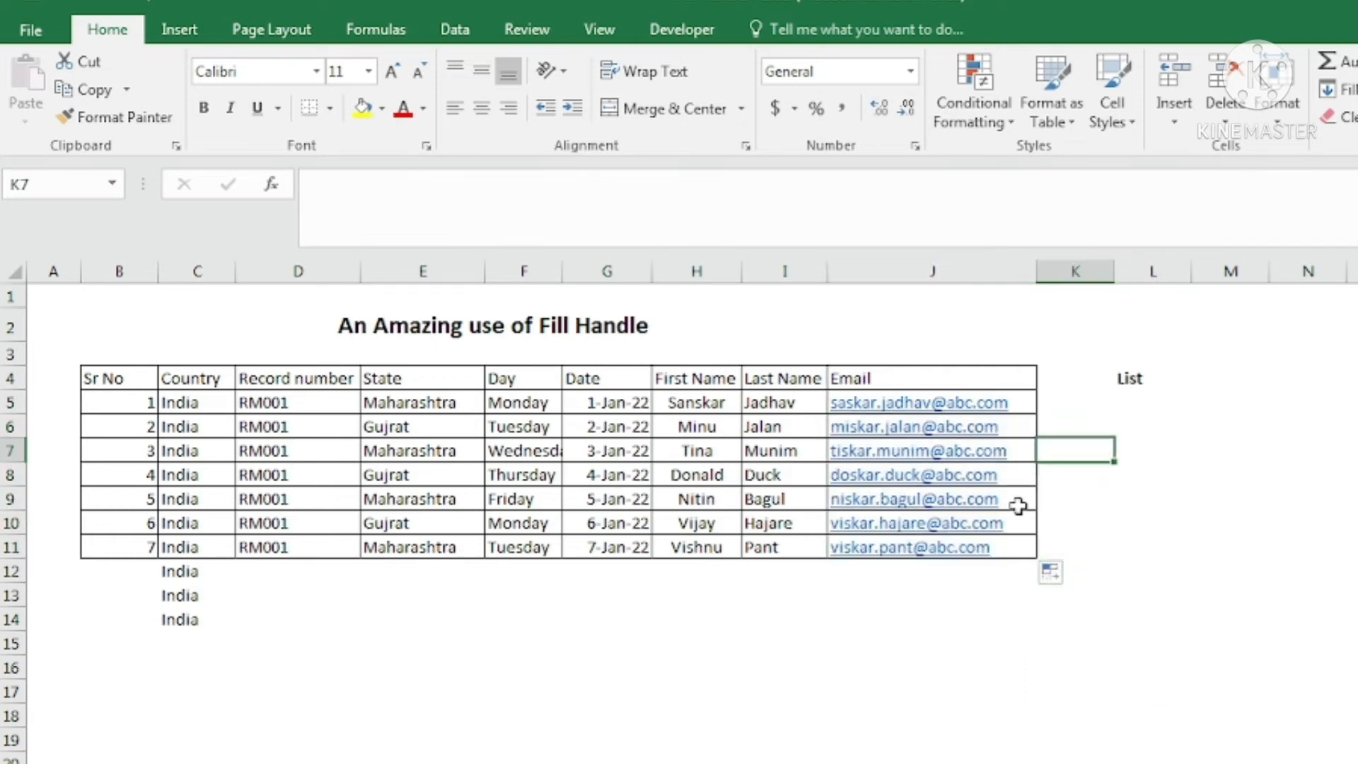
Compare the first names in H6, H7, H11 and H5 against the generated emails.
{"action": "left_click", "coordinate": [700, 428]}
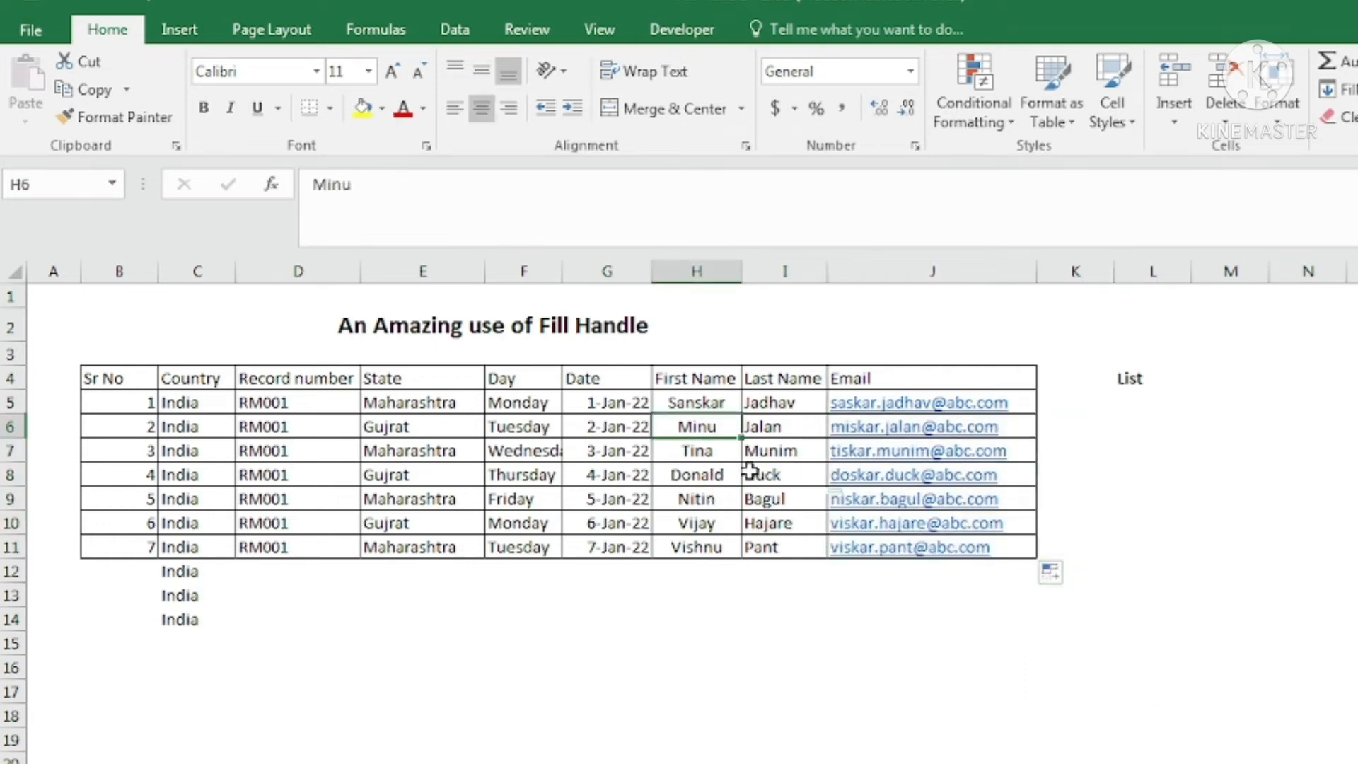
{"action": "left_click", "coordinate": [710, 452]}
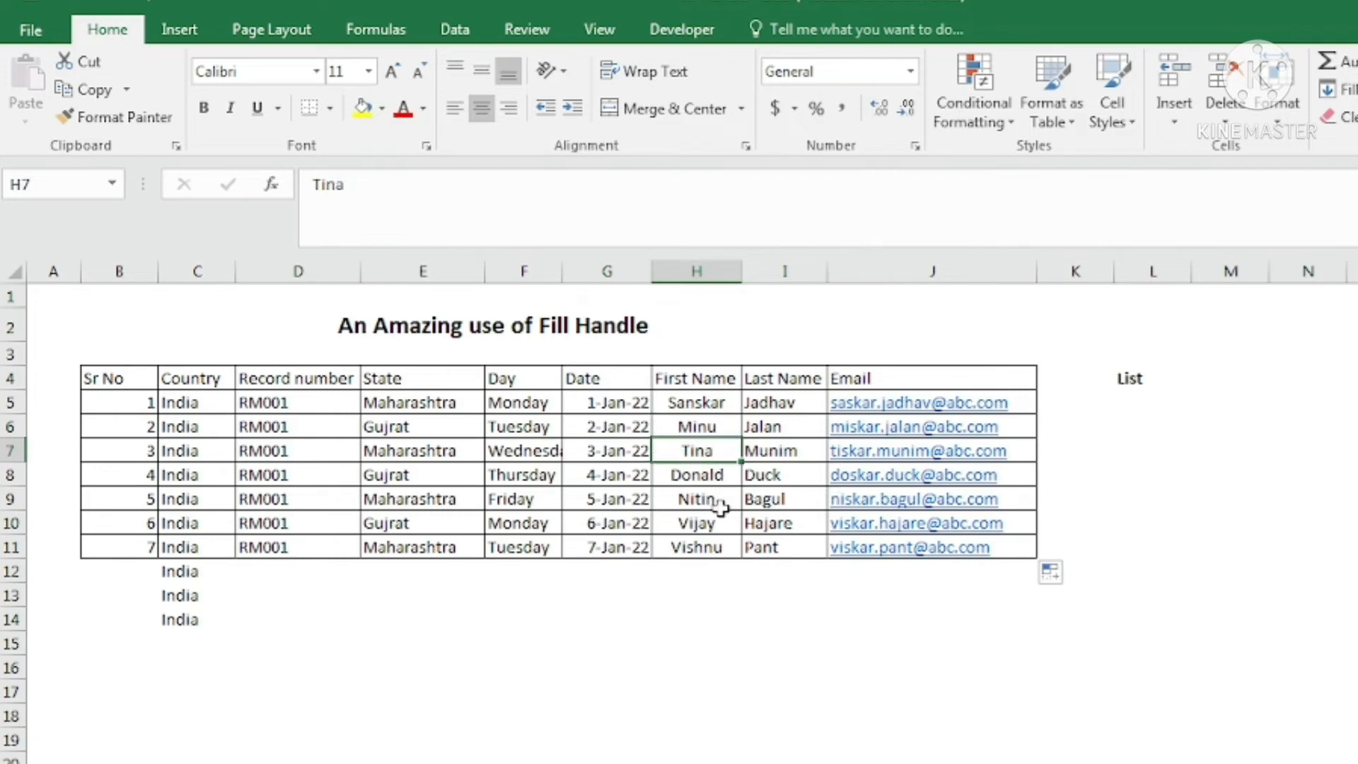
{"action": "left_click", "coordinate": [720, 548]}
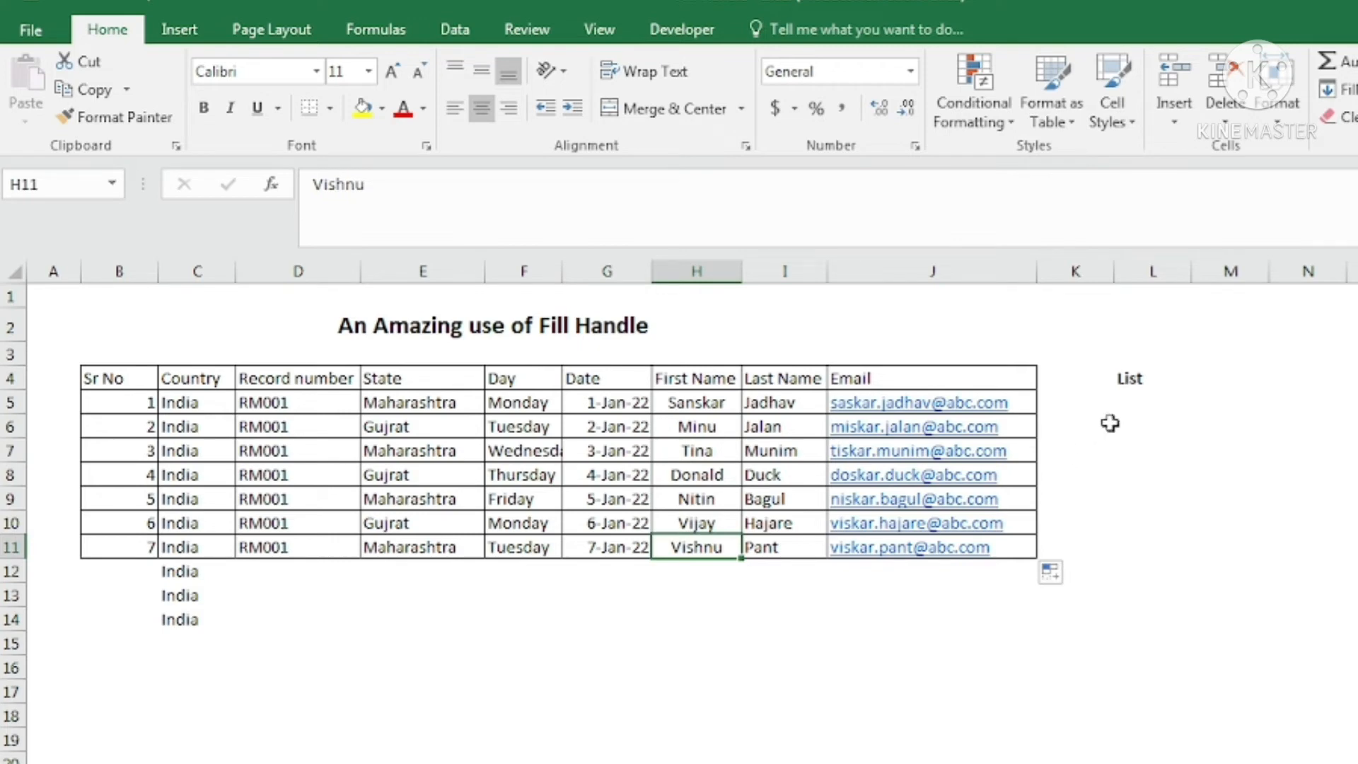
{"action": "left_click", "coordinate": [694, 397]}
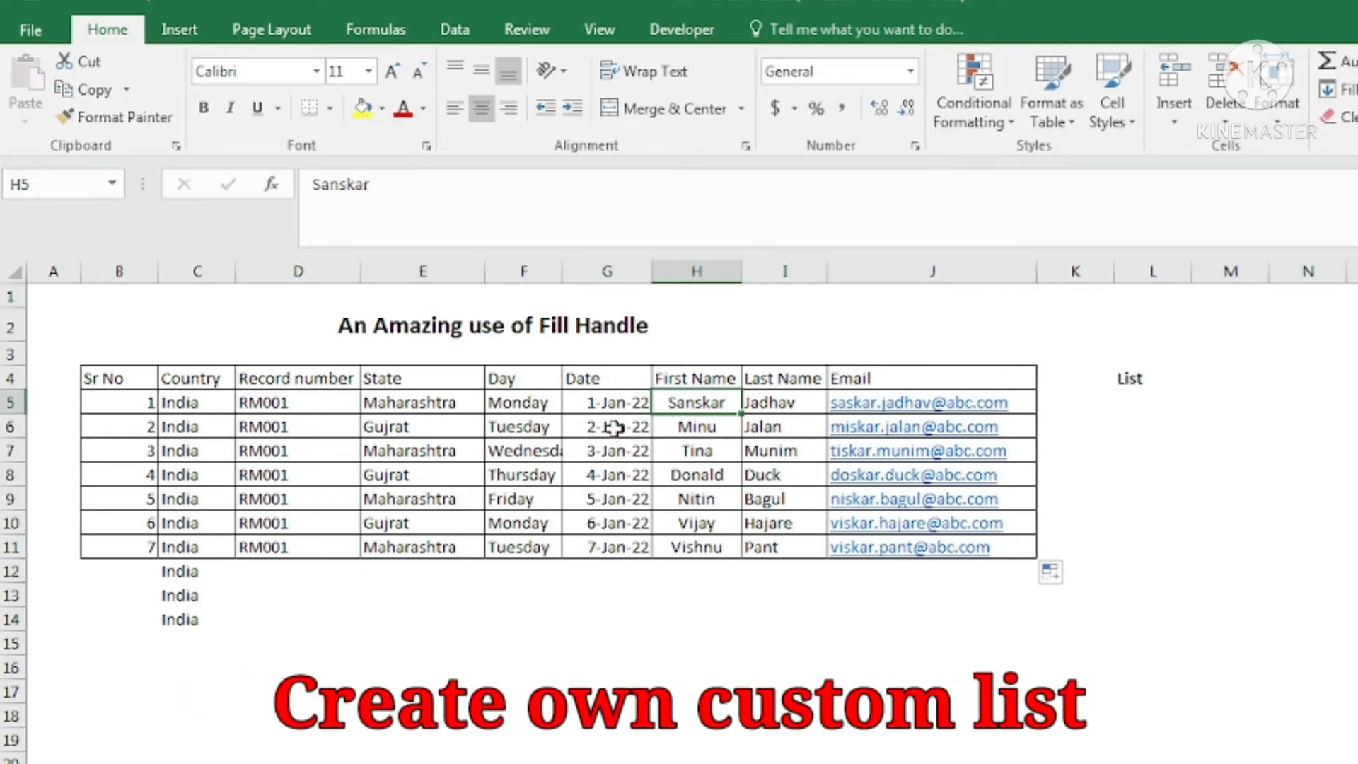
{"action": "left_click", "coordinate": [520, 405]}
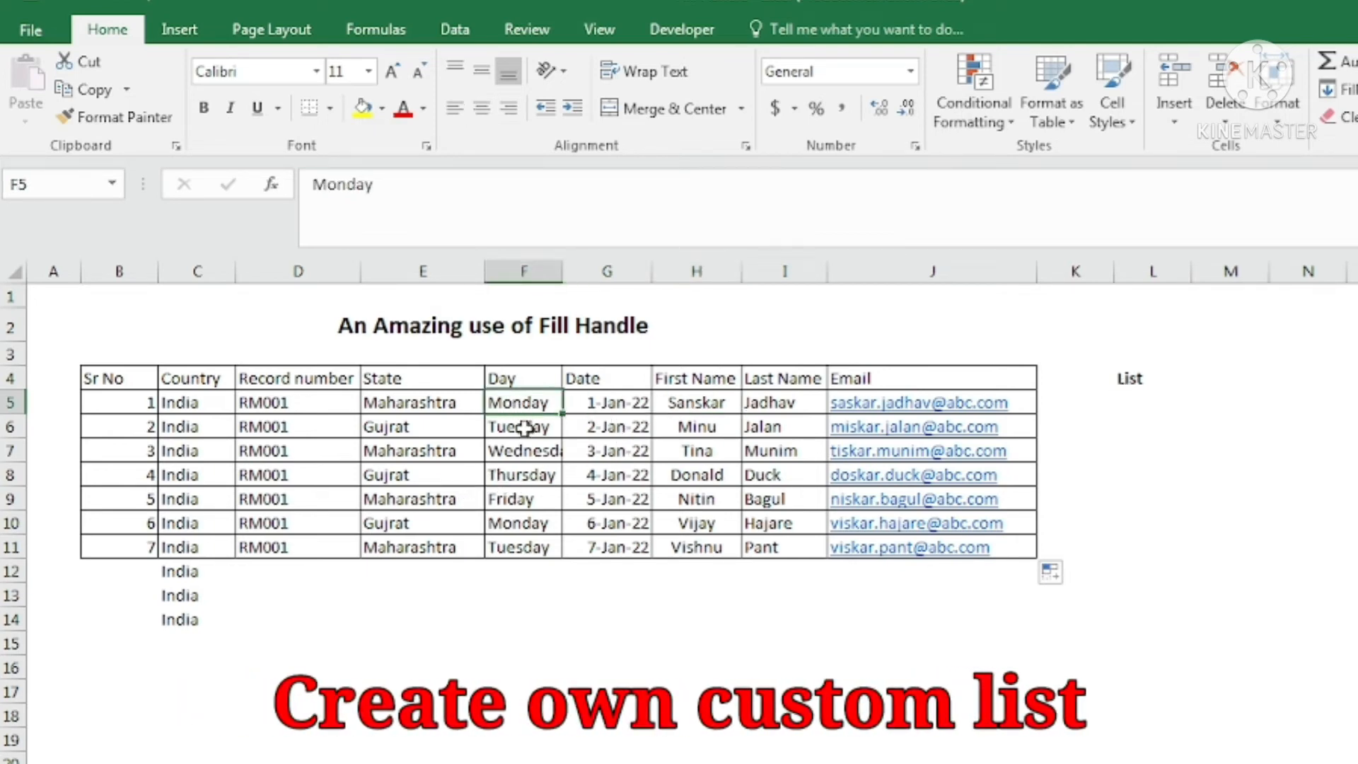
{"action": "left_click", "coordinate": [520, 427]}
{"action": "left_click", "coordinate": [523, 475]}
{"action": "left_click", "coordinate": [524, 546]}
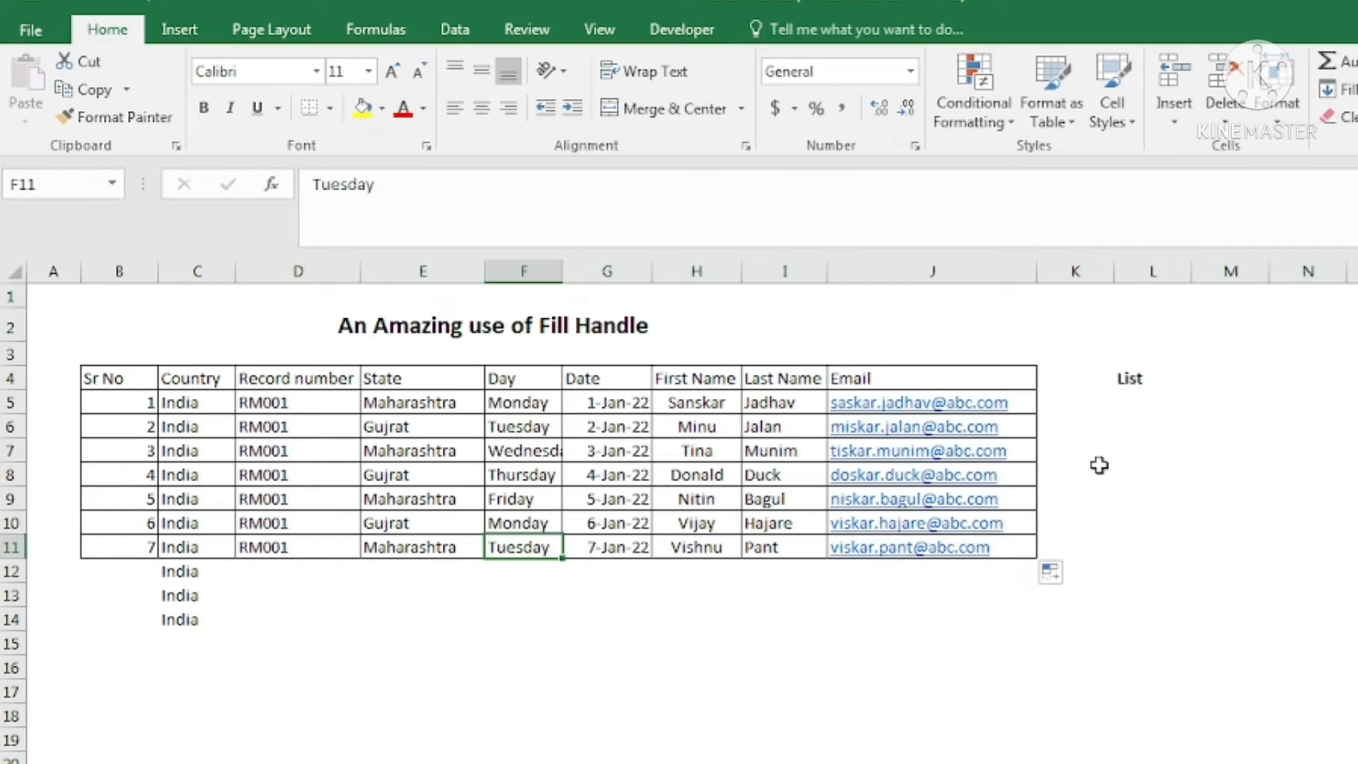
{"action": "left_click_drag", "start_coordinate": [694, 405], "coordinate": [700, 545]}
{"action": "left_click_drag", "start_coordinate": [696, 400], "coordinate": [696, 569]}
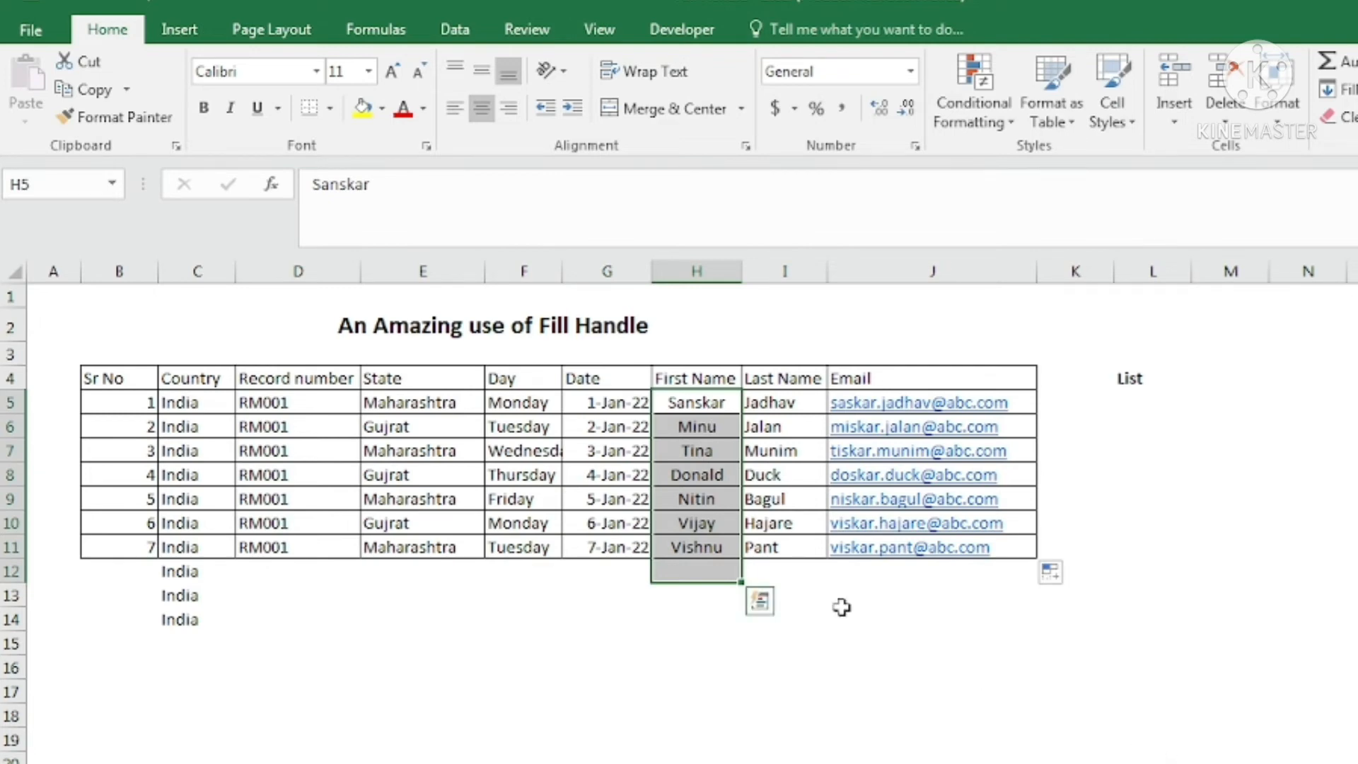
{"action": "left_click", "coordinate": [704, 405]}
{"action": "left_click_drag", "start_coordinate": [704, 405], "coordinate": [721, 535]}
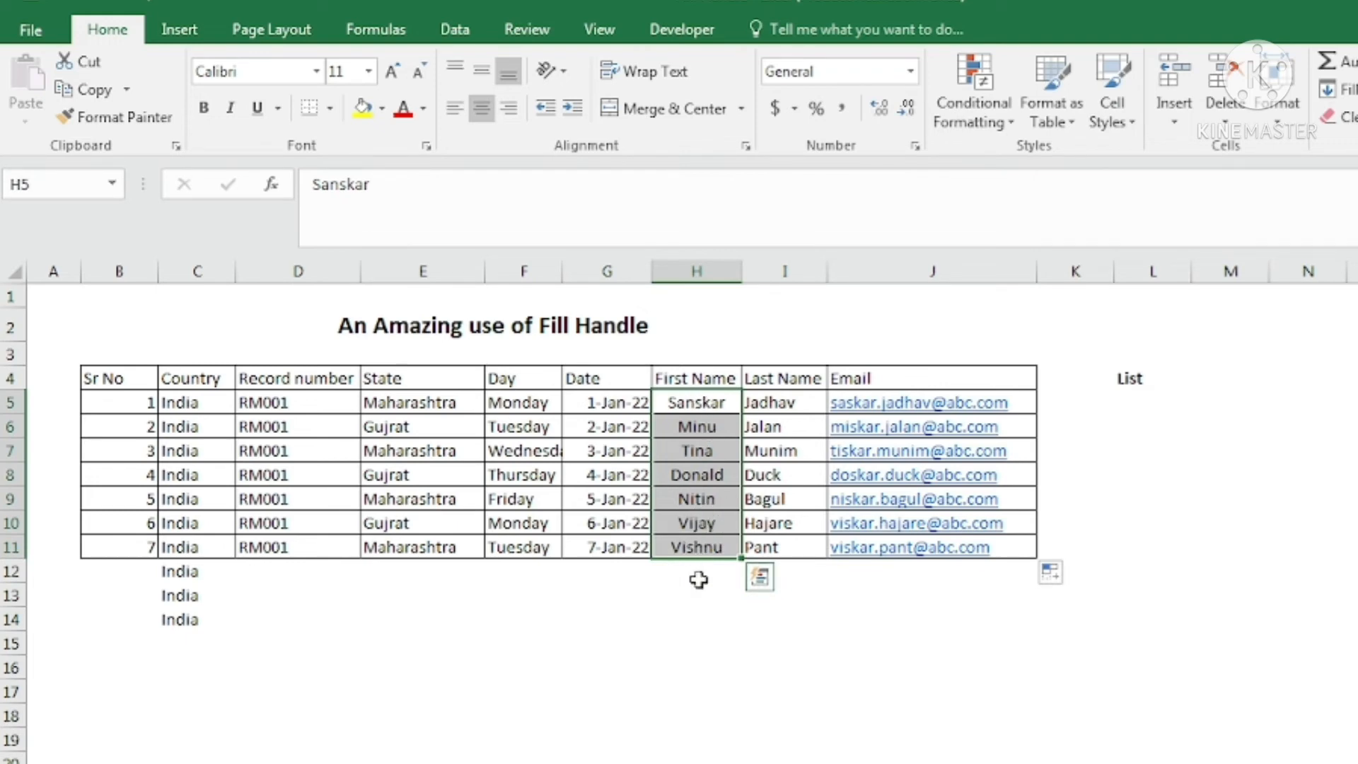
{"action": "left_click", "coordinate": [1131, 402]}
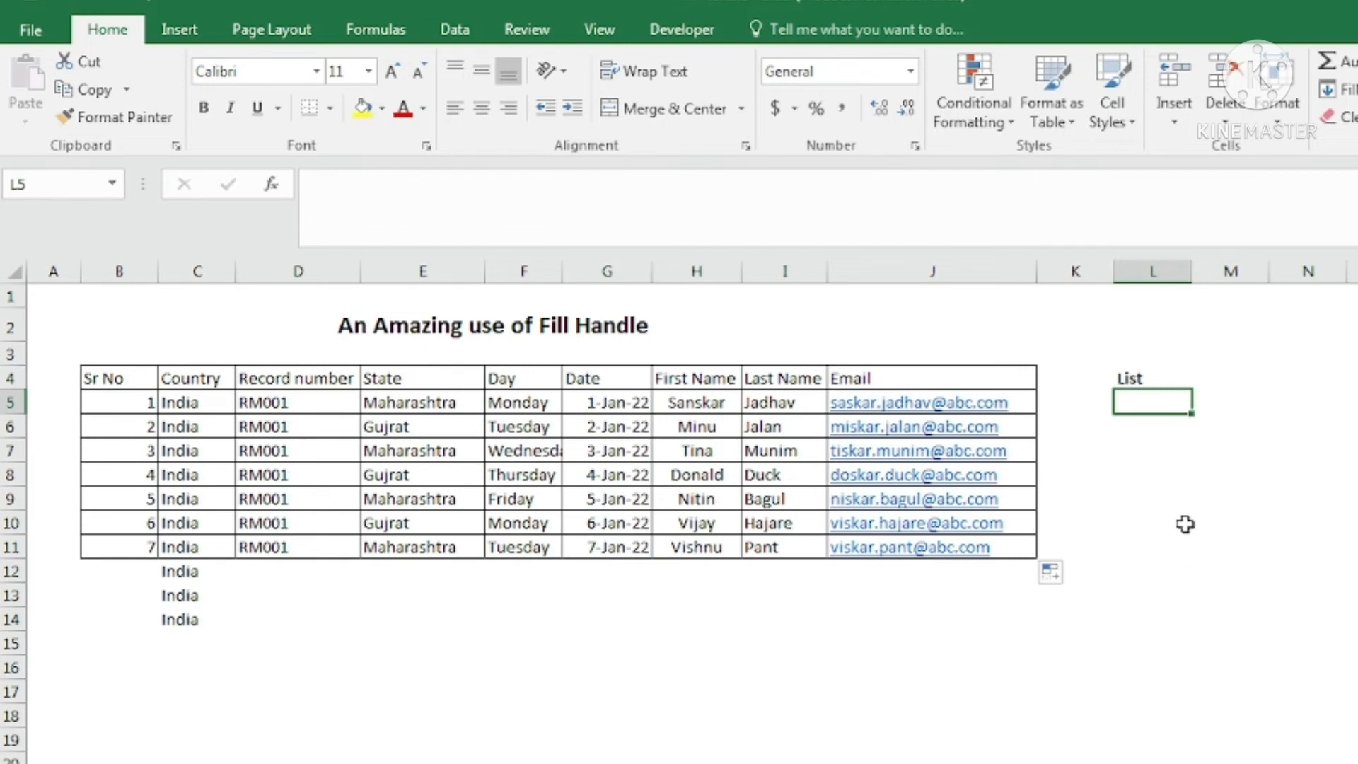
{"action": "type", "text": "Sa"}
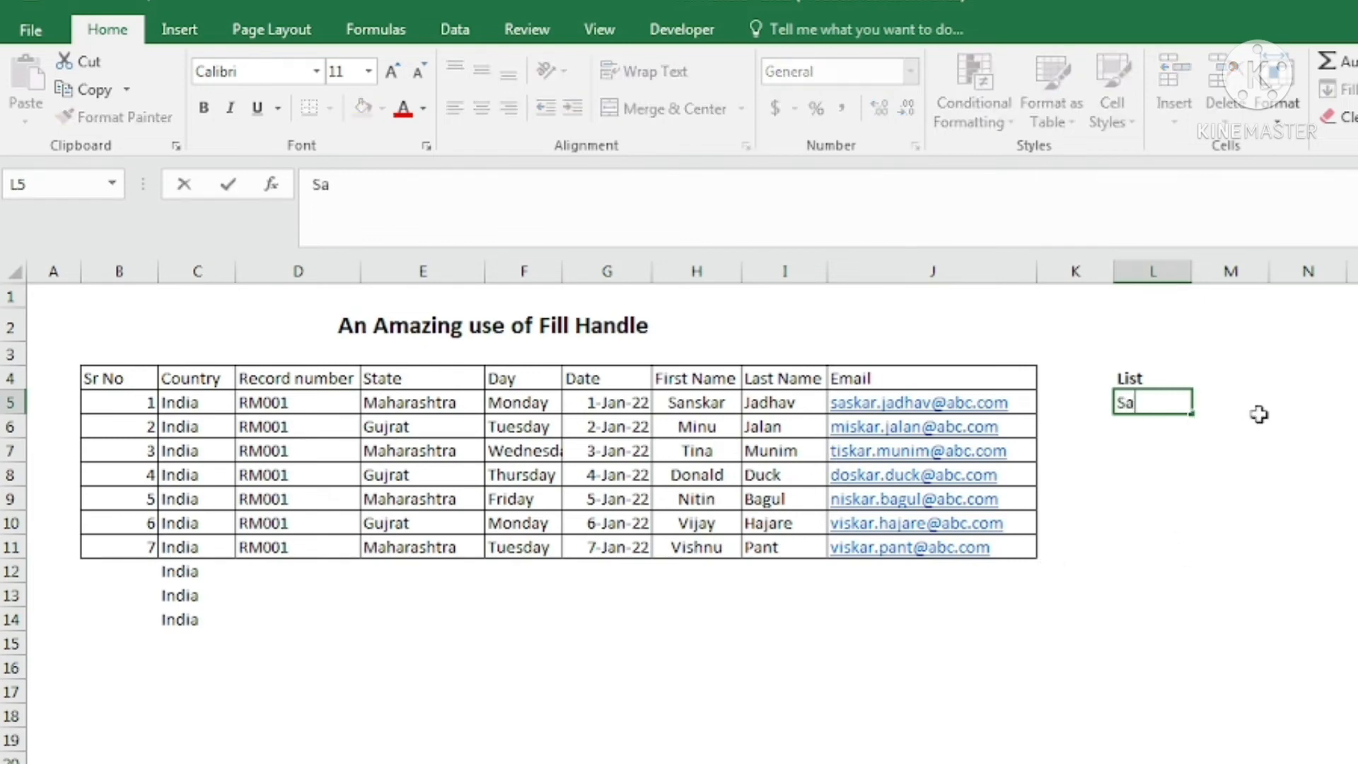
{"action": "type", "text": "ska"}
{"action": "key", "text": "BackSpace"}
{"action": "key", "text": "BackSpace"}
{"action": "key", "text": "BackSpace"}
{"action": "key", "text": "BackSpace"}
{"action": "type", "text": "Sanskar\\"}
{"action": "key", "text": "Return"}
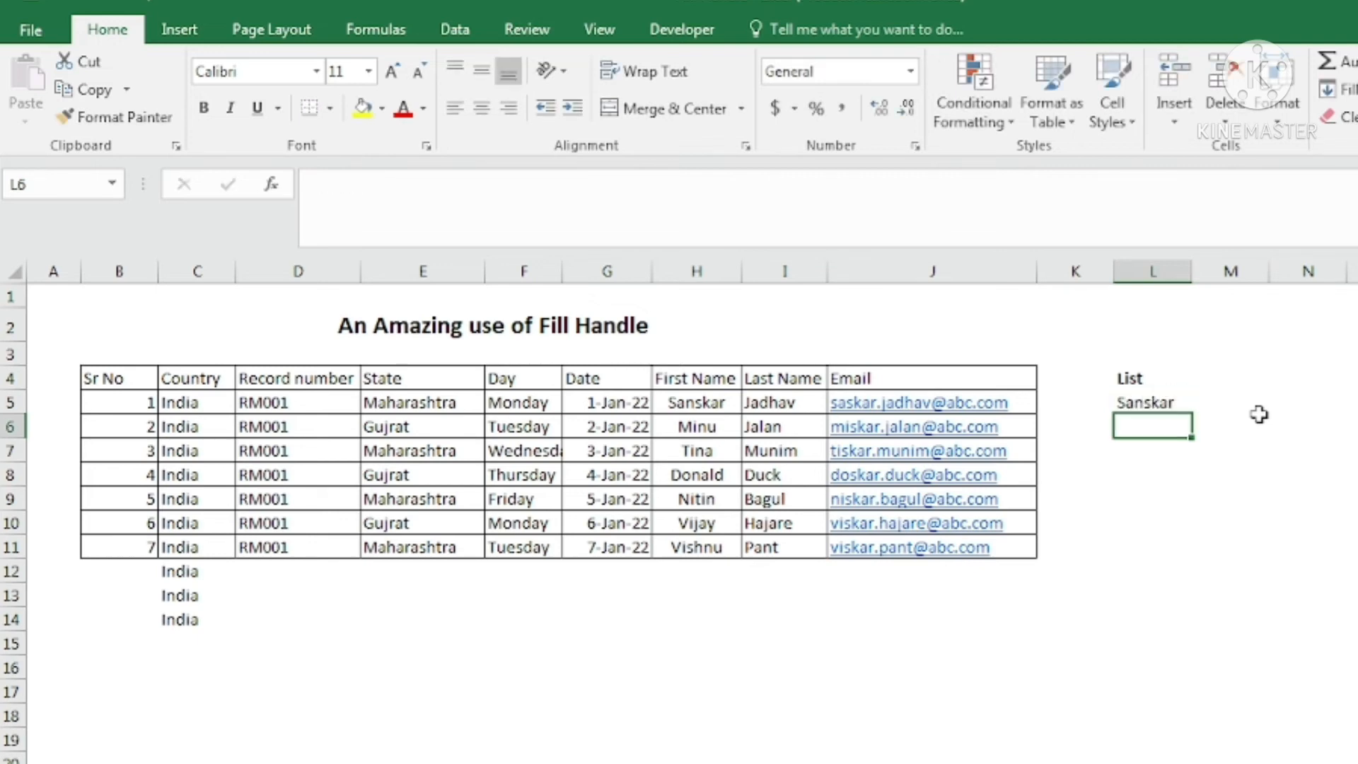
{"action": "left_click", "coordinate": [1127, 399]}
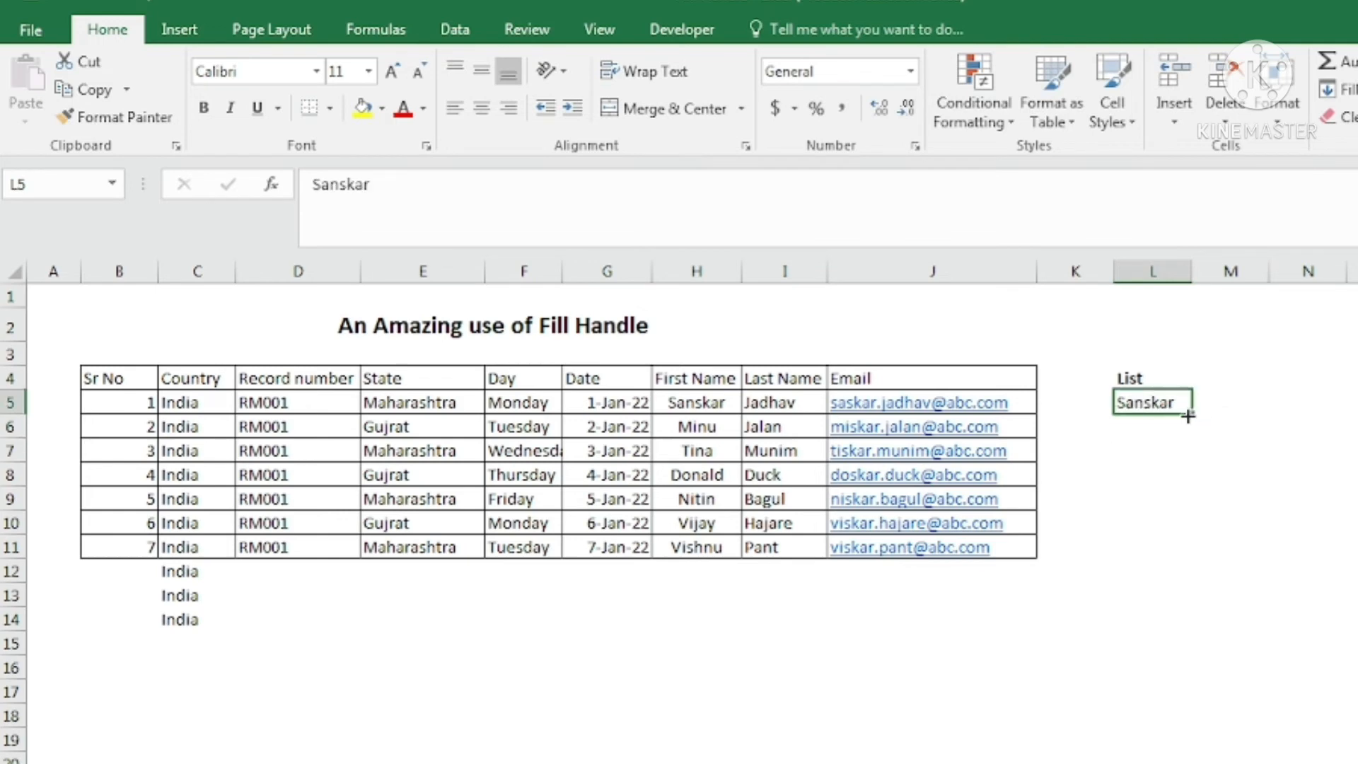
{"action": "left_click_drag", "start_coordinate": [1188, 418], "coordinate": [1186, 544]}
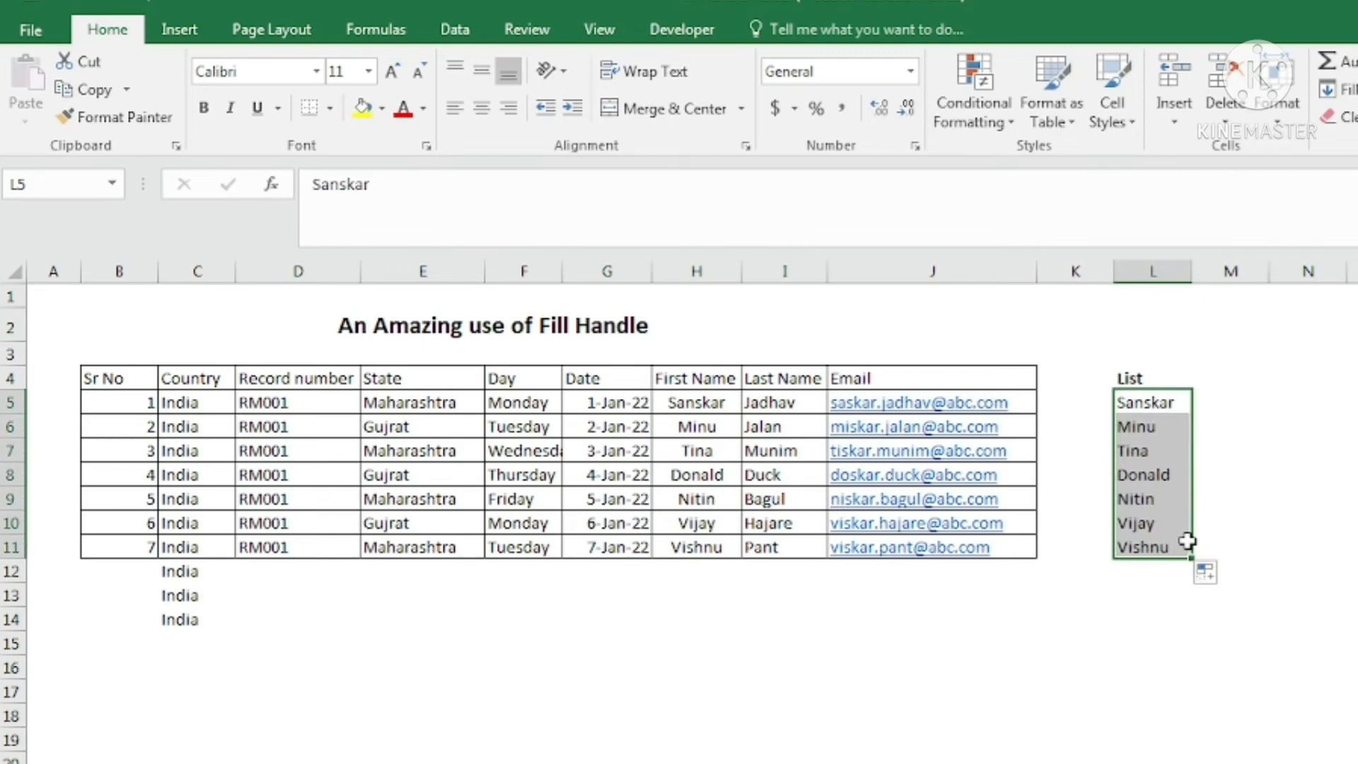
{"action": "key", "text": "Delete"}
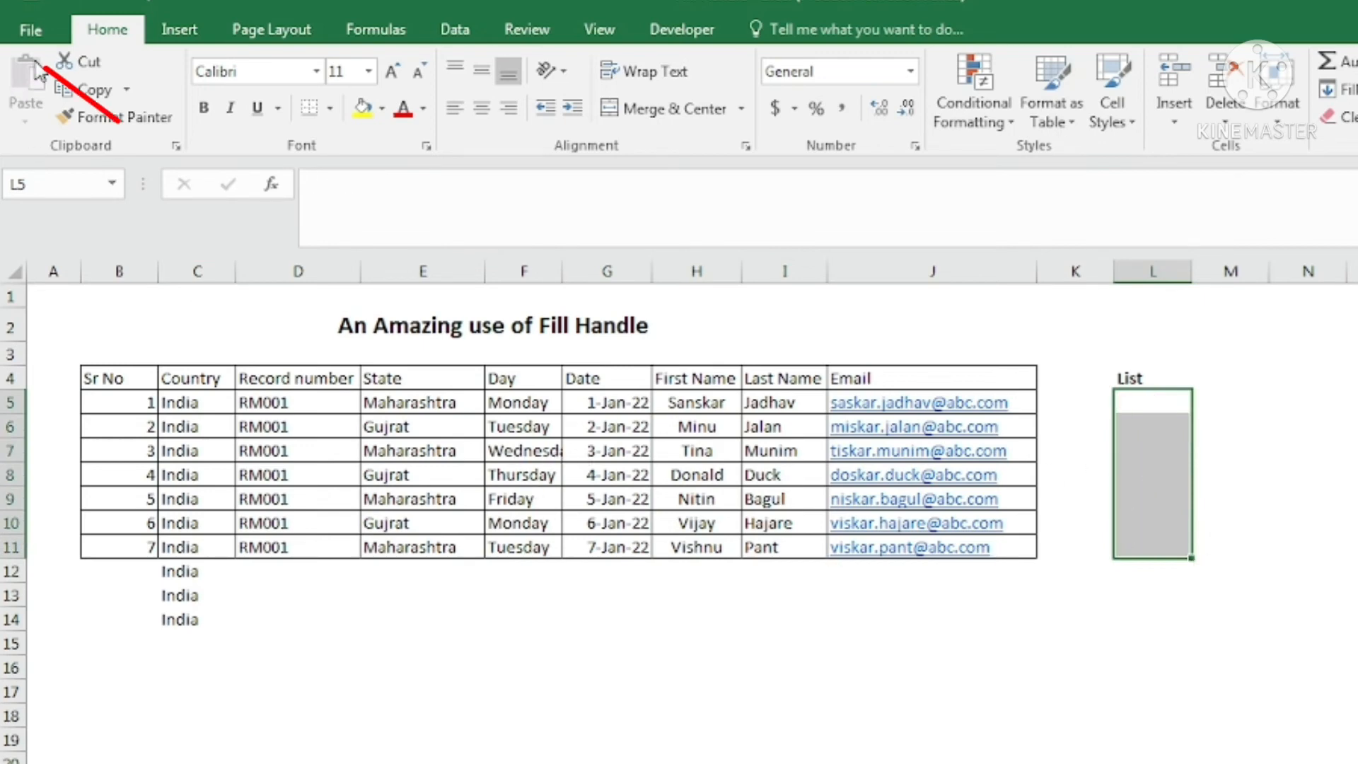
Open Excel Options on the Advanced page and scroll down to the General settings.
{"action": "left_click", "coordinate": [30, 30]}
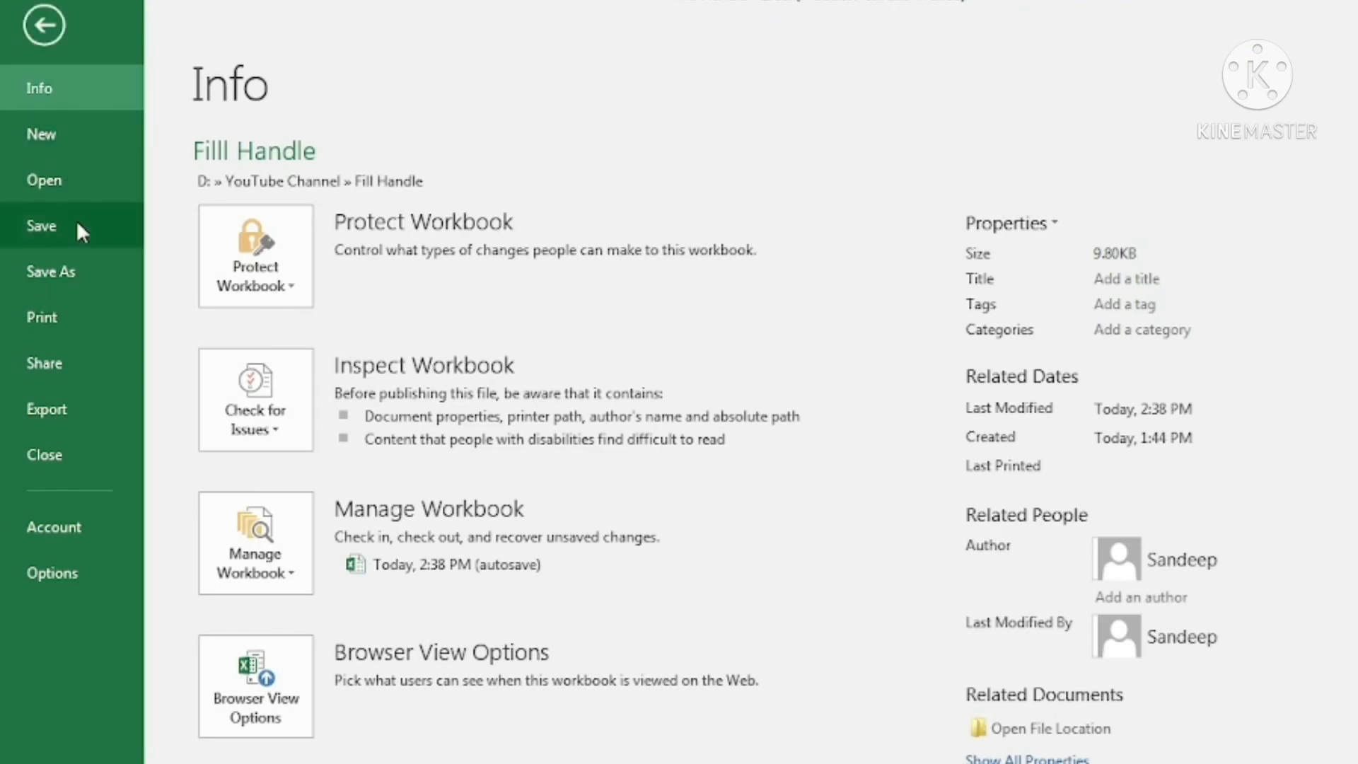
{"action": "left_click", "coordinate": [59, 573]}
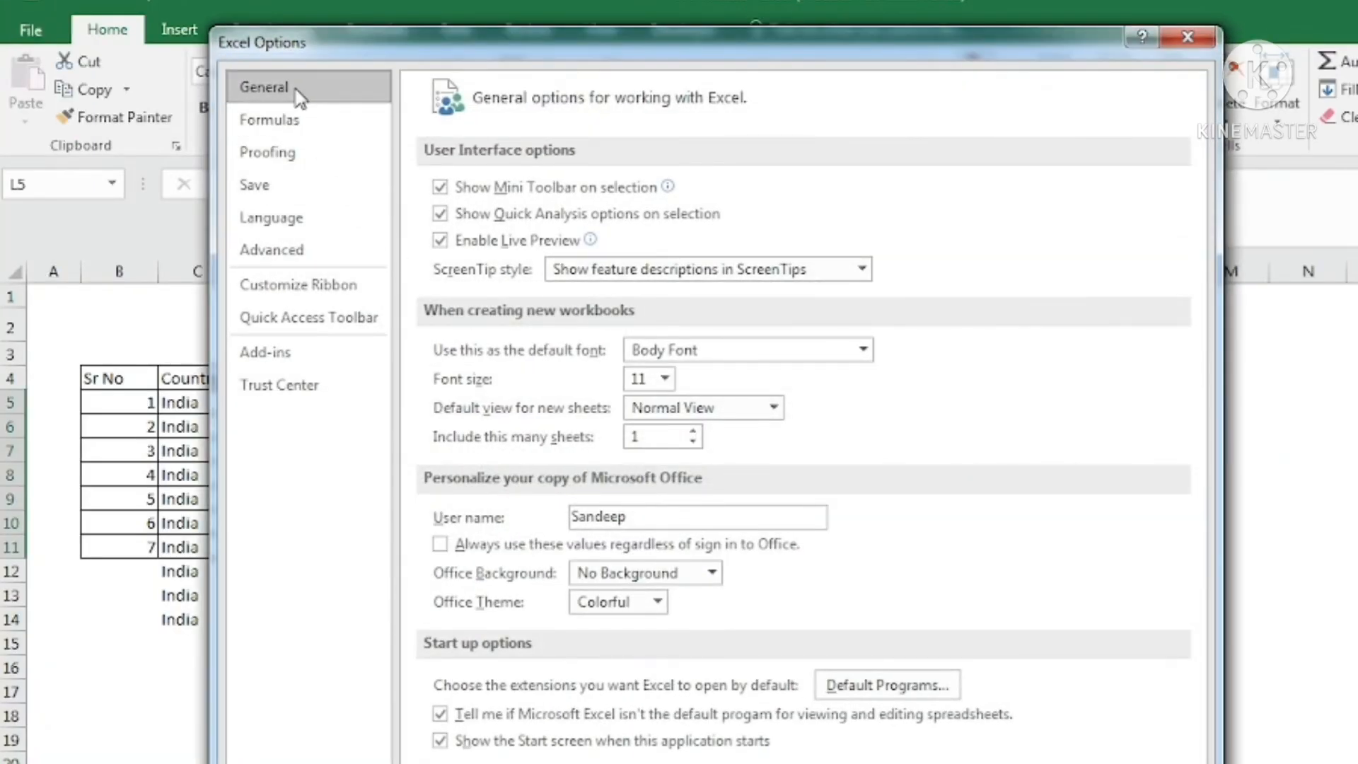
{"action": "left_click", "coordinate": [301, 263]}
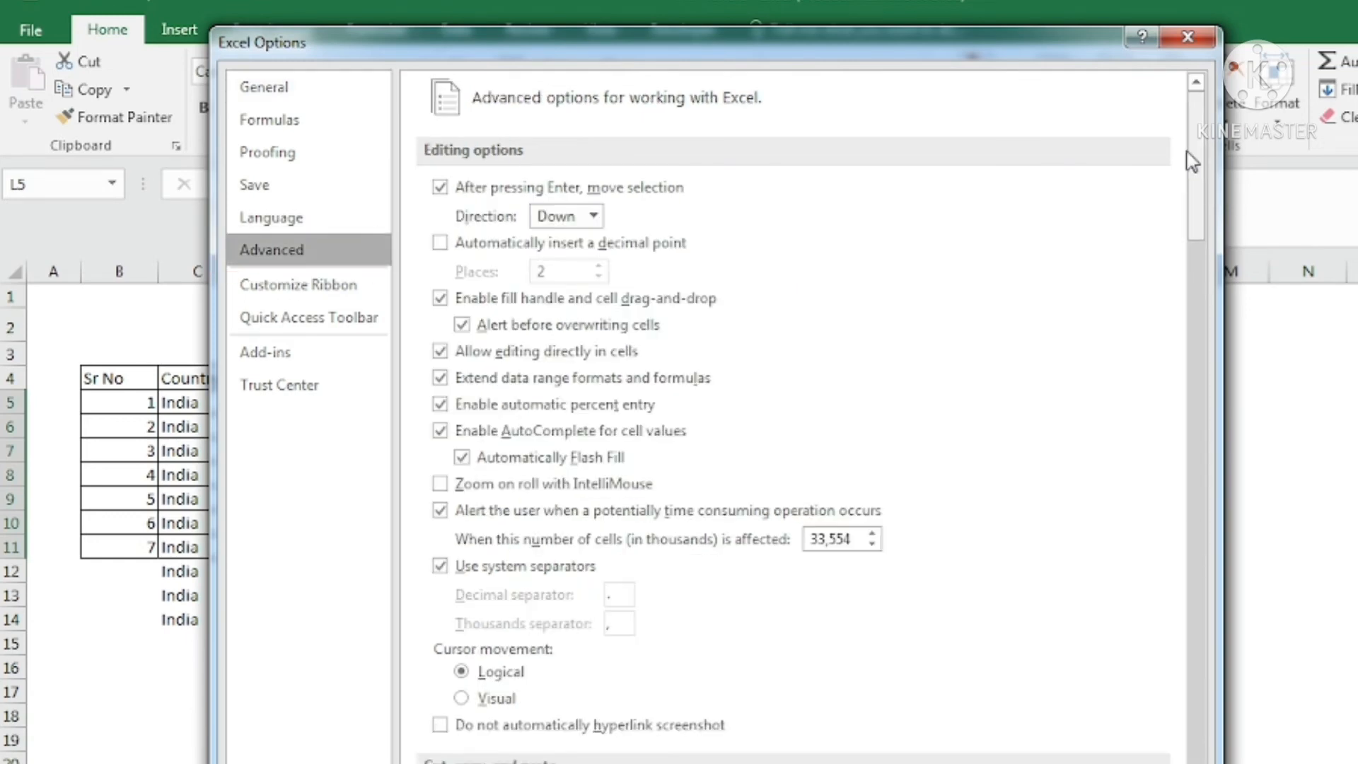
{"action": "left_click_drag", "start_coordinate": [1195, 161], "coordinate": [1202, 693]}
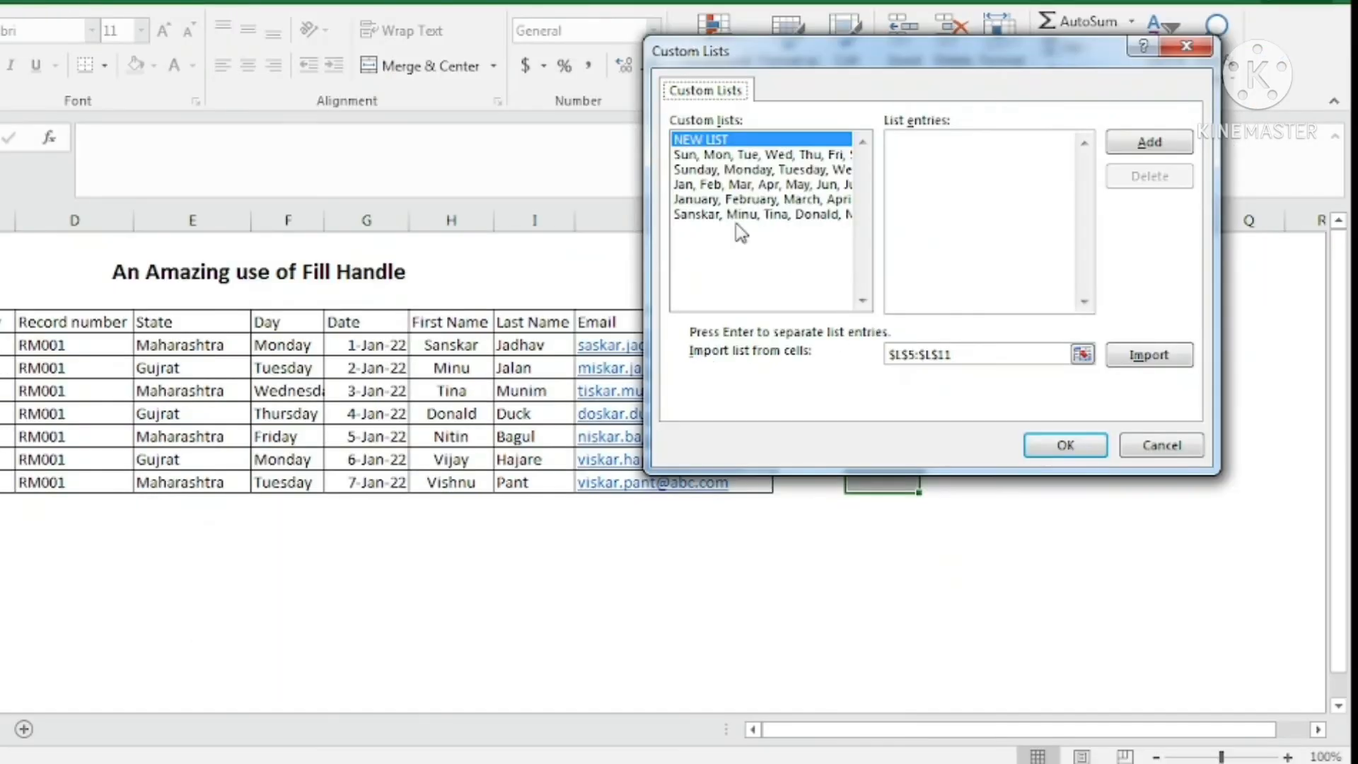
Delete the existing first-name custom list.
{"action": "left_click_drag", "start_coordinate": [892, 61], "coordinate": [990, 39]}
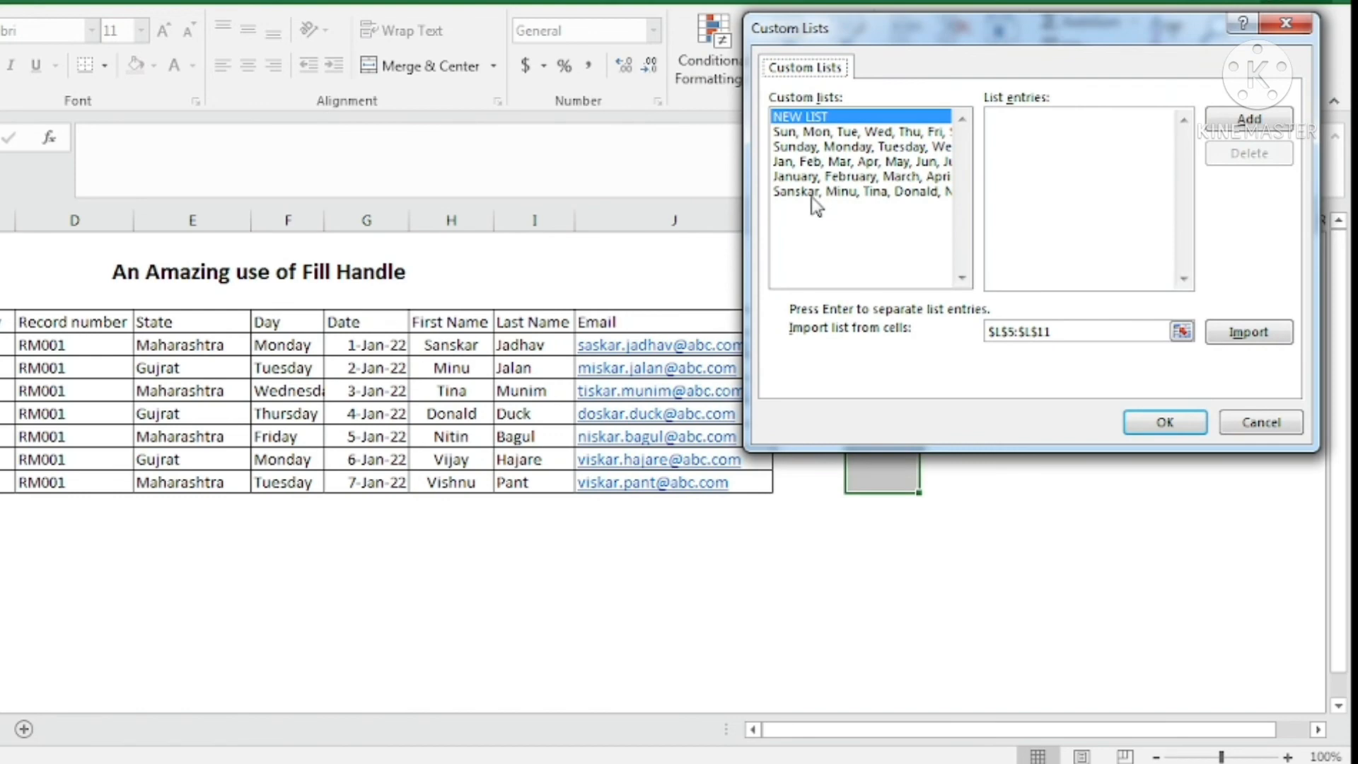
{"action": "left_click", "coordinate": [812, 197]}
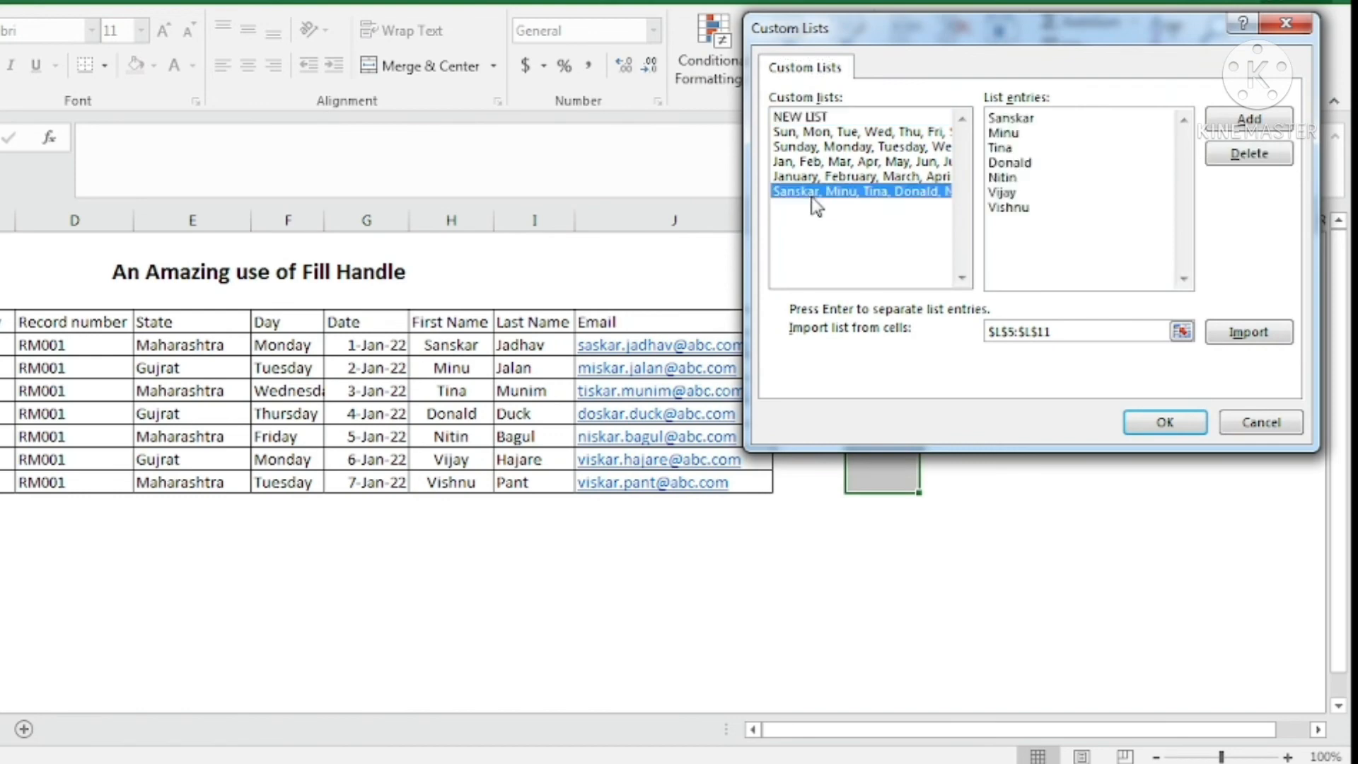
{"action": "left_click", "coordinate": [1248, 153]}
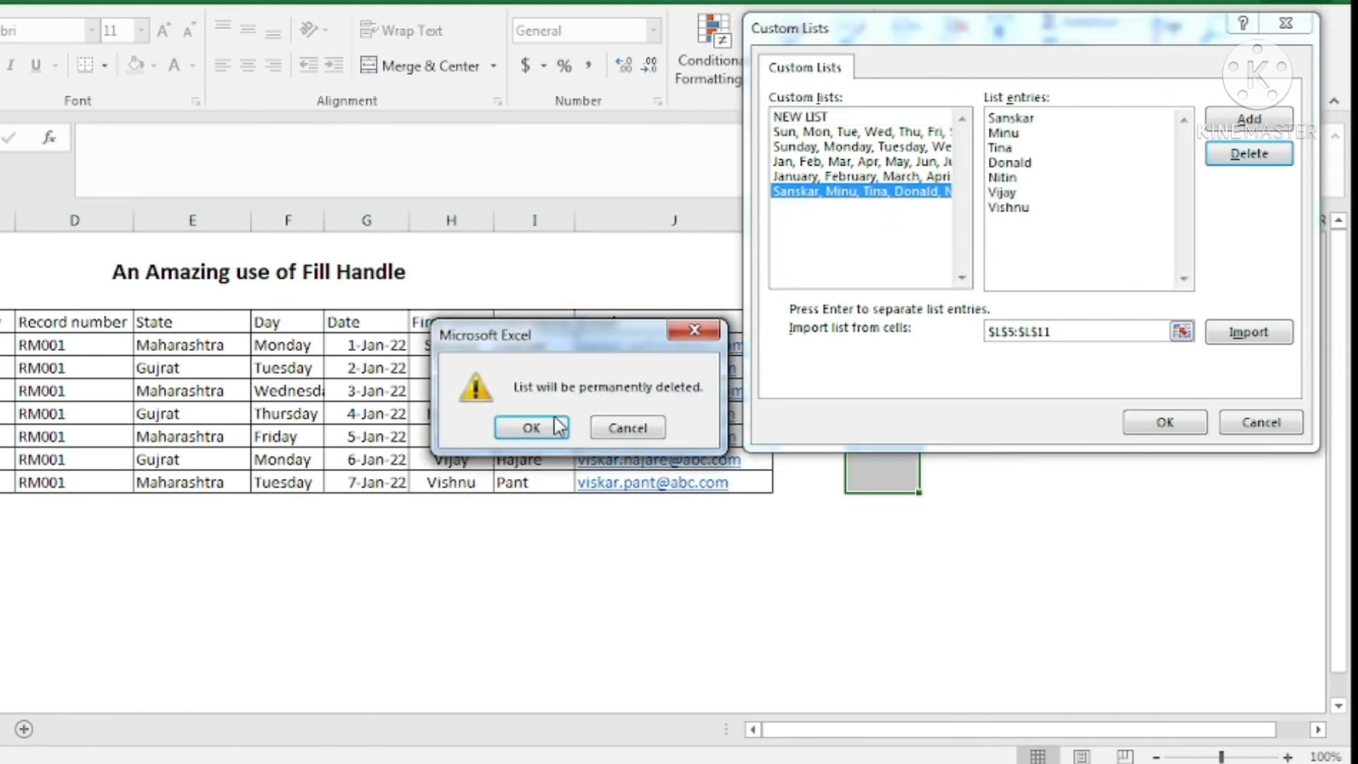
{"action": "left_click", "coordinate": [538, 426]}
Replace the import range $L$5:$L$11 with the First Name cells H5:H11.
{"action": "left_click_drag", "start_coordinate": [1096, 25], "coordinate": [1123, 16]}
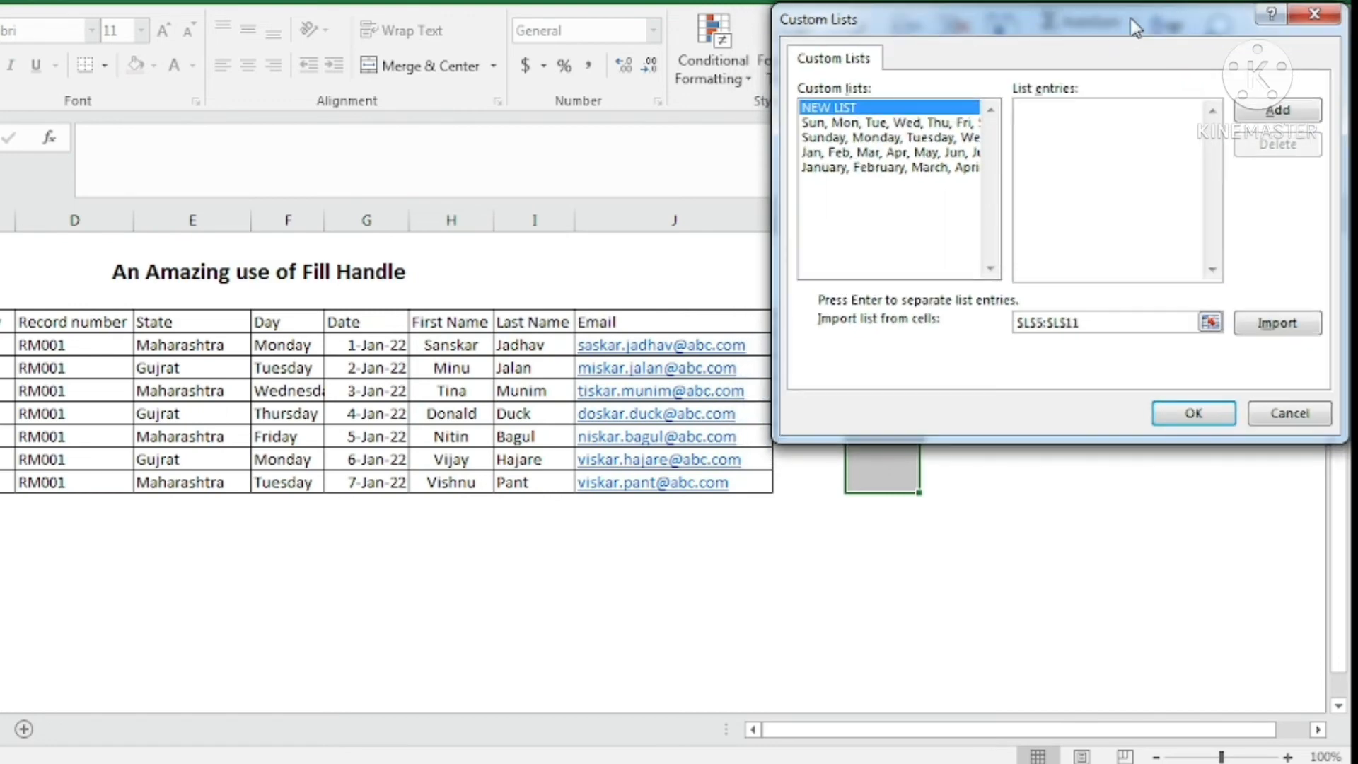
{"action": "left_click", "coordinate": [1054, 256]}
{"action": "left_click_drag", "start_coordinate": [1113, 321], "coordinate": [957, 302]}
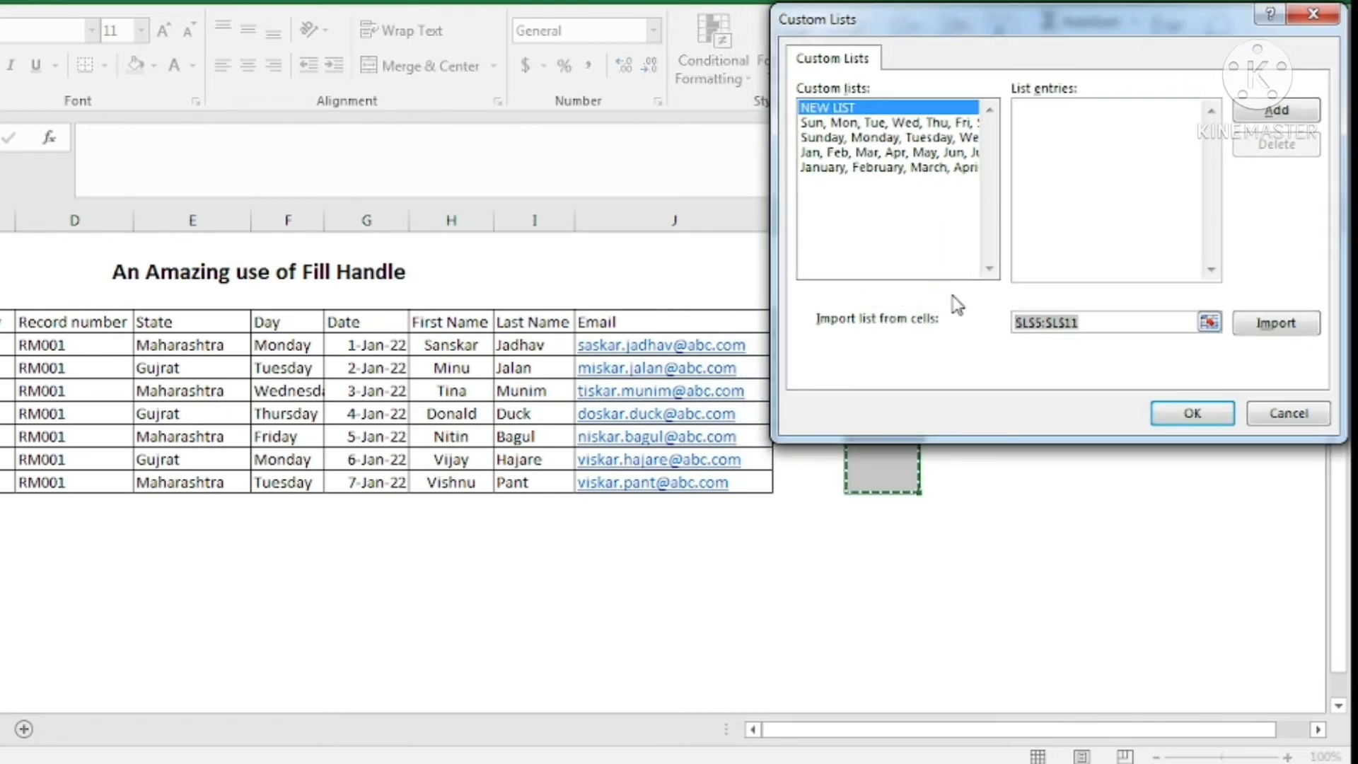
{"action": "key", "text": "BackSpace"}
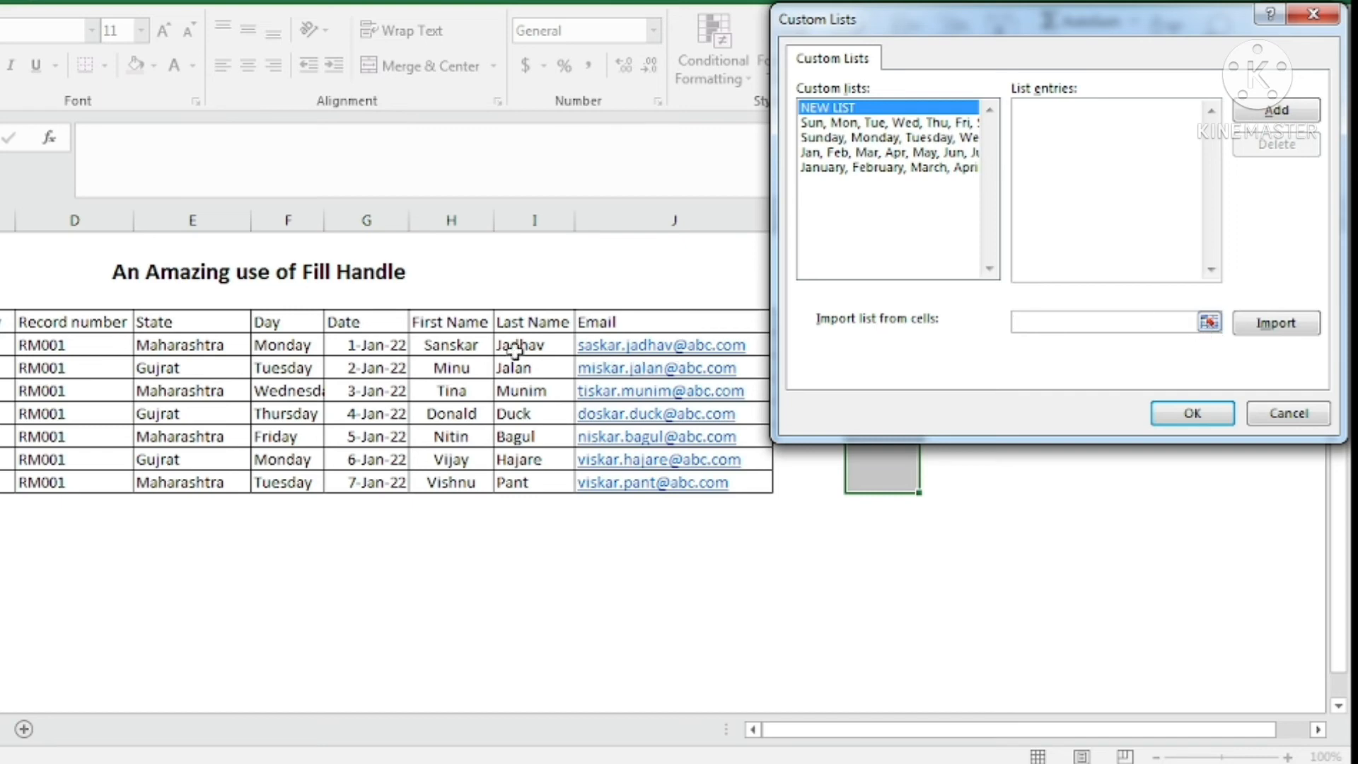
{"action": "left_click_drag", "start_coordinate": [451, 344], "coordinate": [453, 480]}
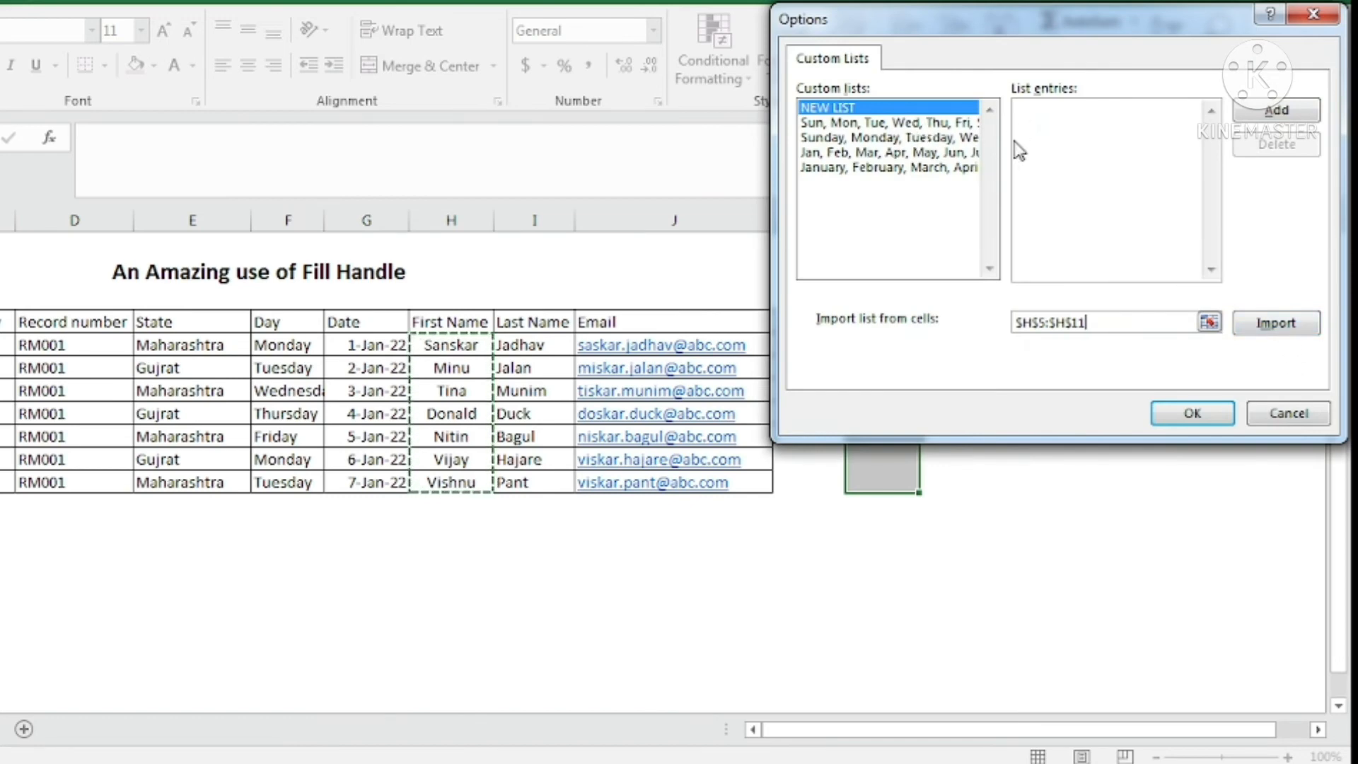
Import $H$5:$H$11 as a new custom list, close Options, and select L5.
{"action": "left_click", "coordinate": [1266, 323]}
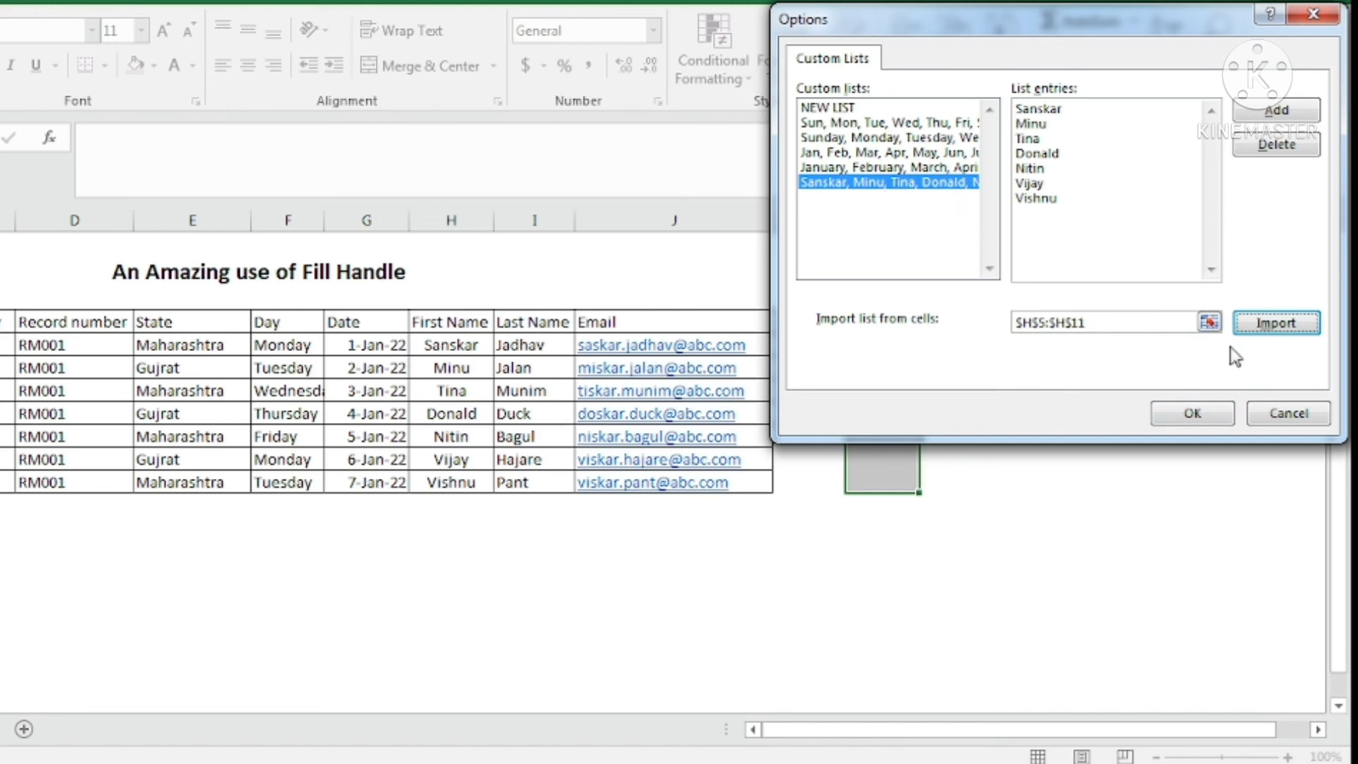
{"action": "left_click", "coordinate": [1194, 413]}
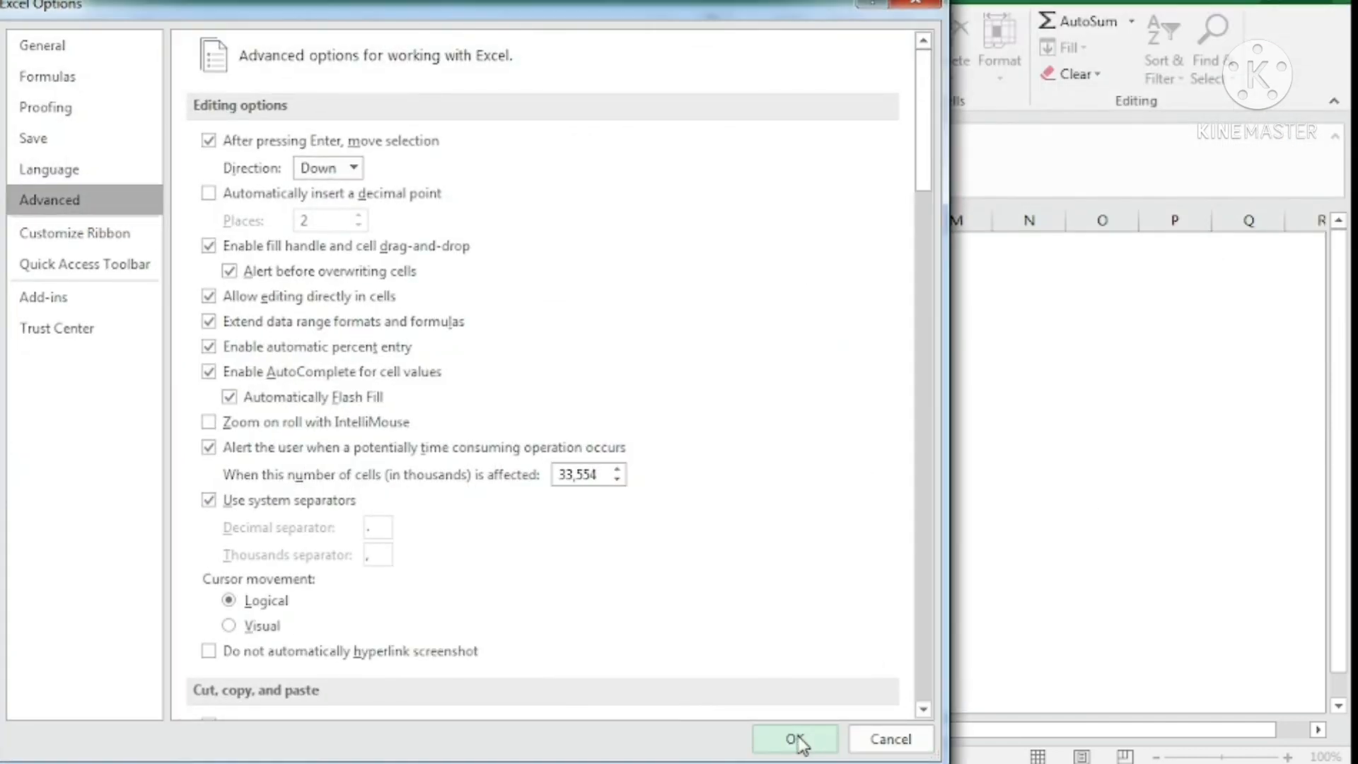
{"action": "left_click", "coordinate": [797, 740]}
{"action": "left_click", "coordinate": [1069, 390]}
{"action": "left_click", "coordinate": [879, 345]}
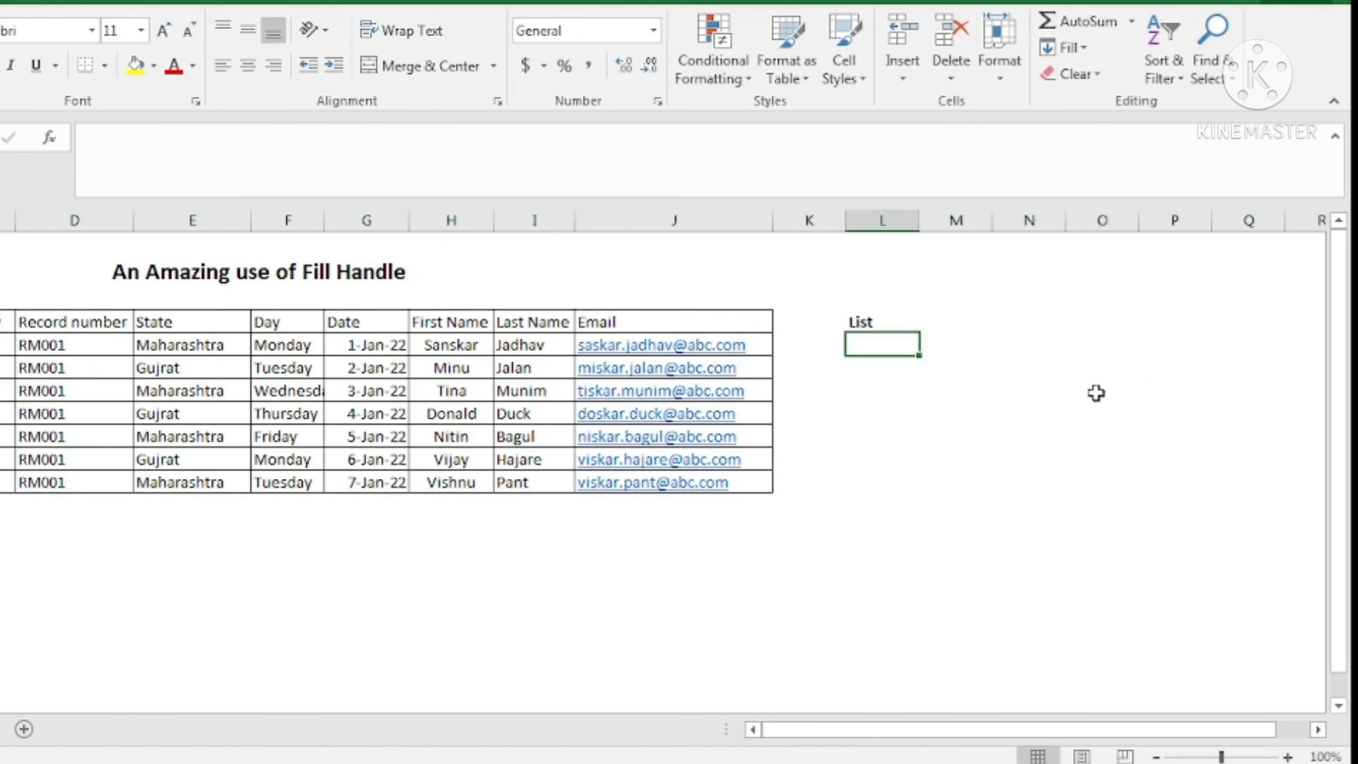
Enter the first name in L5 and drag it down to L11, first as copies.
{"action": "type", "text": "Sanska"}
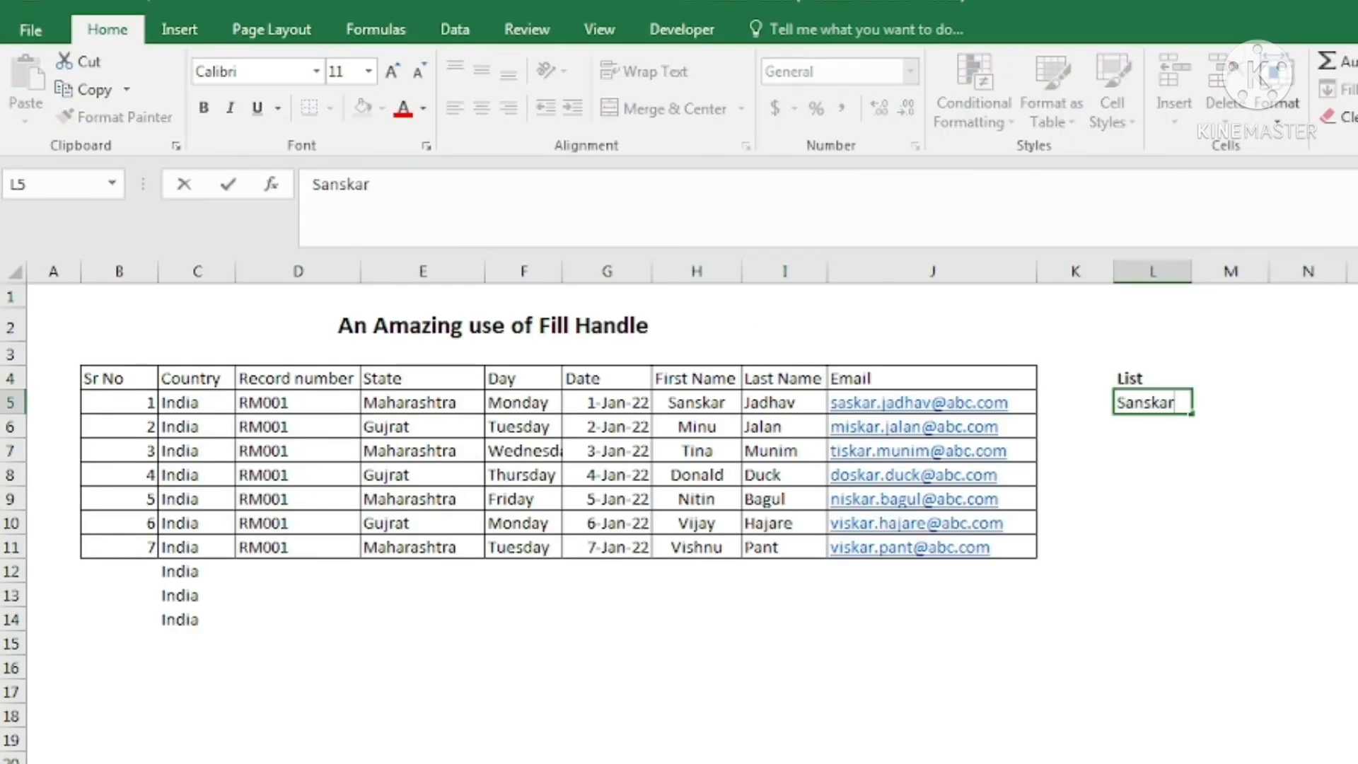
{"action": "type", "text": "r"}
{"action": "key", "text": "Return"}
{"action": "left_click", "coordinate": [1156, 401]}
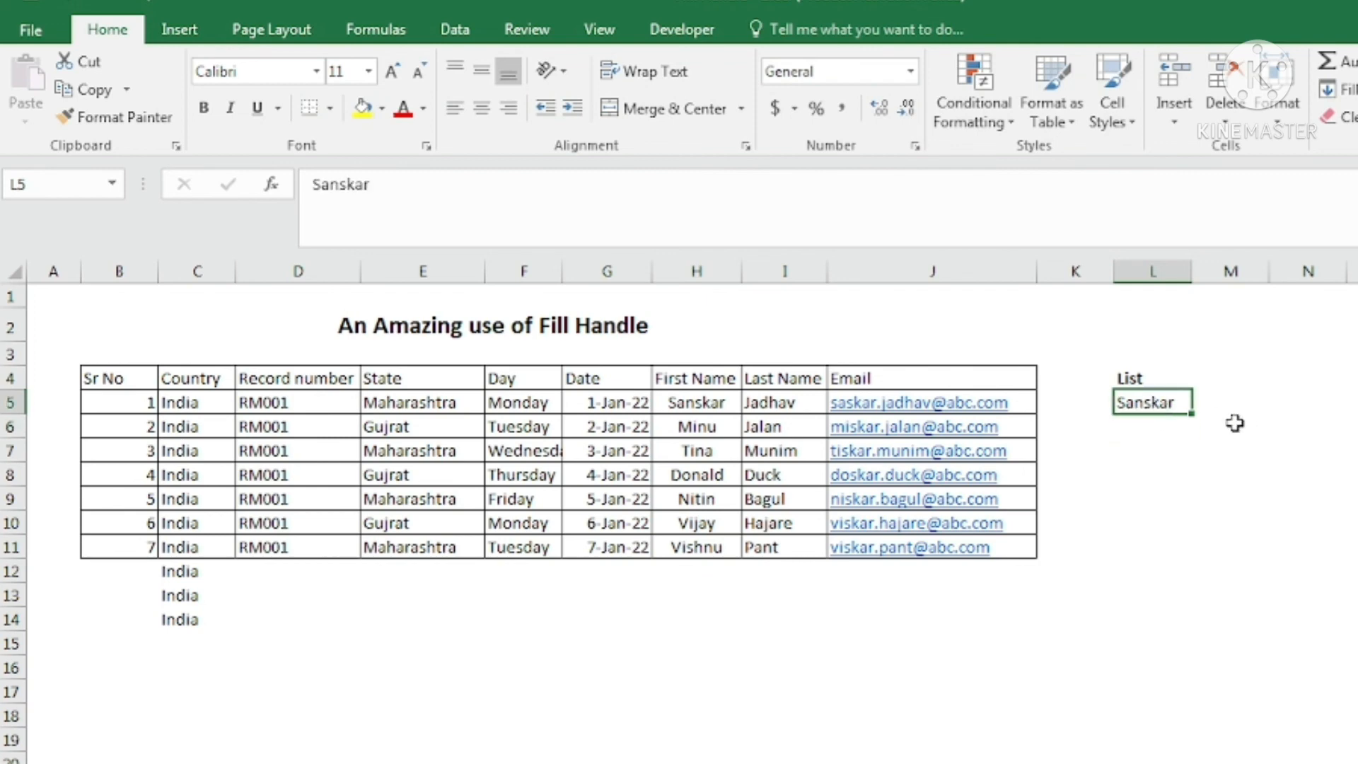
{"action": "left_click_drag", "start_coordinate": [1192, 415], "coordinate": [1202, 560]}
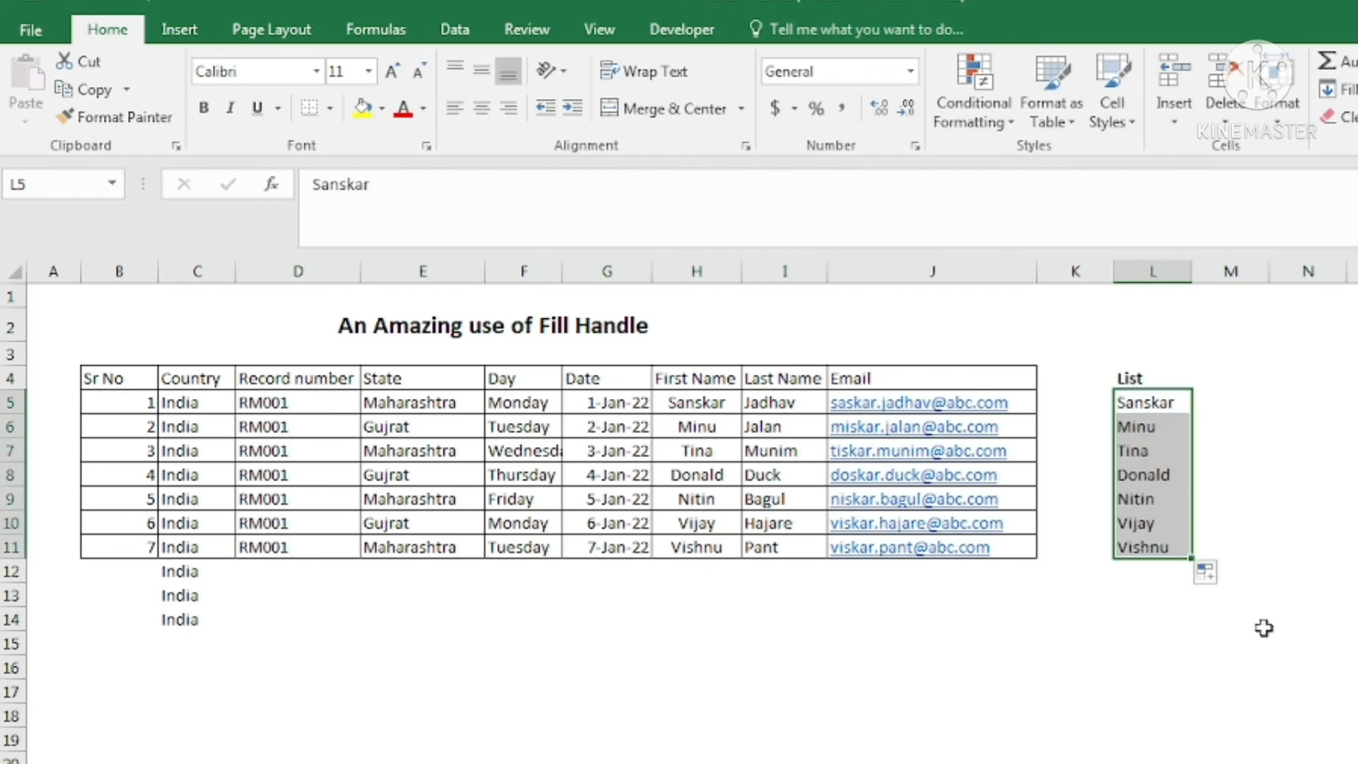
{"action": "left_click", "coordinate": [1211, 572]}
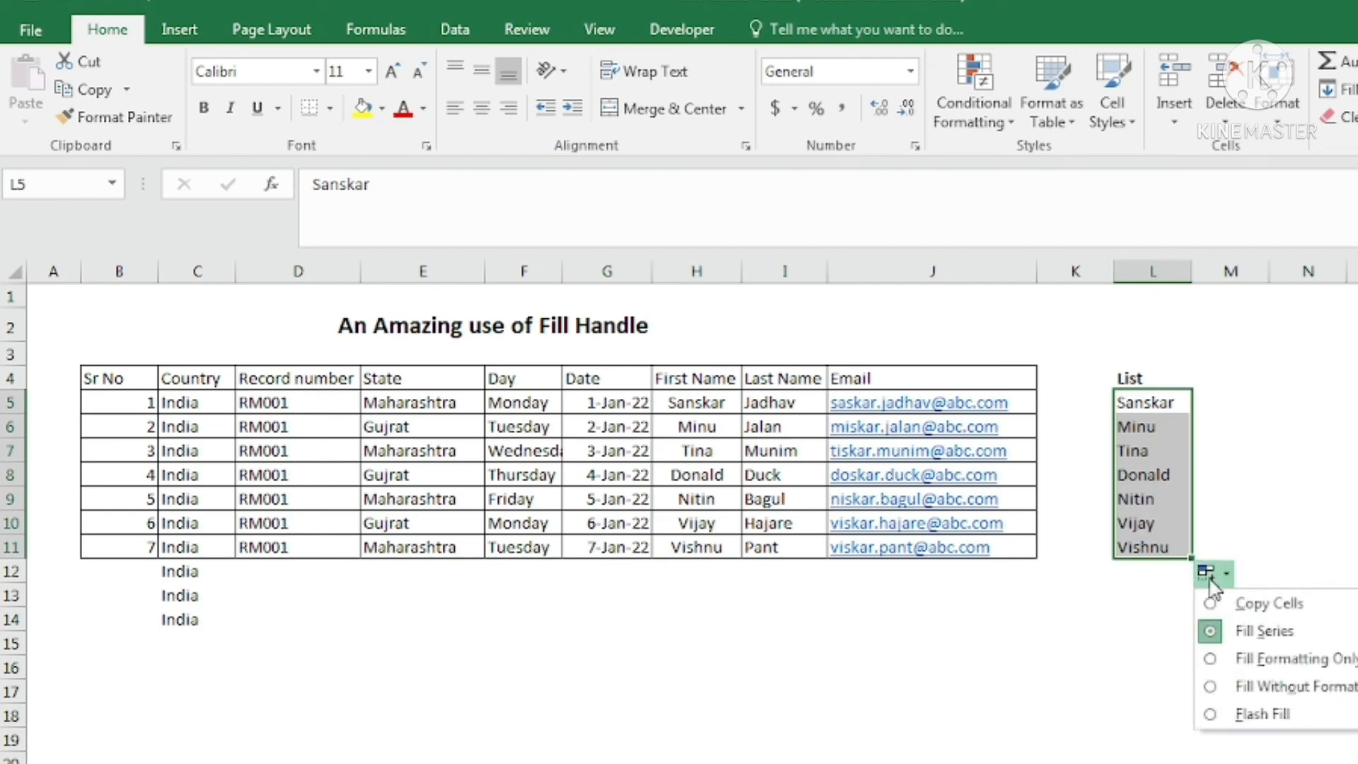
{"action": "left_click", "coordinate": [1286, 610]}
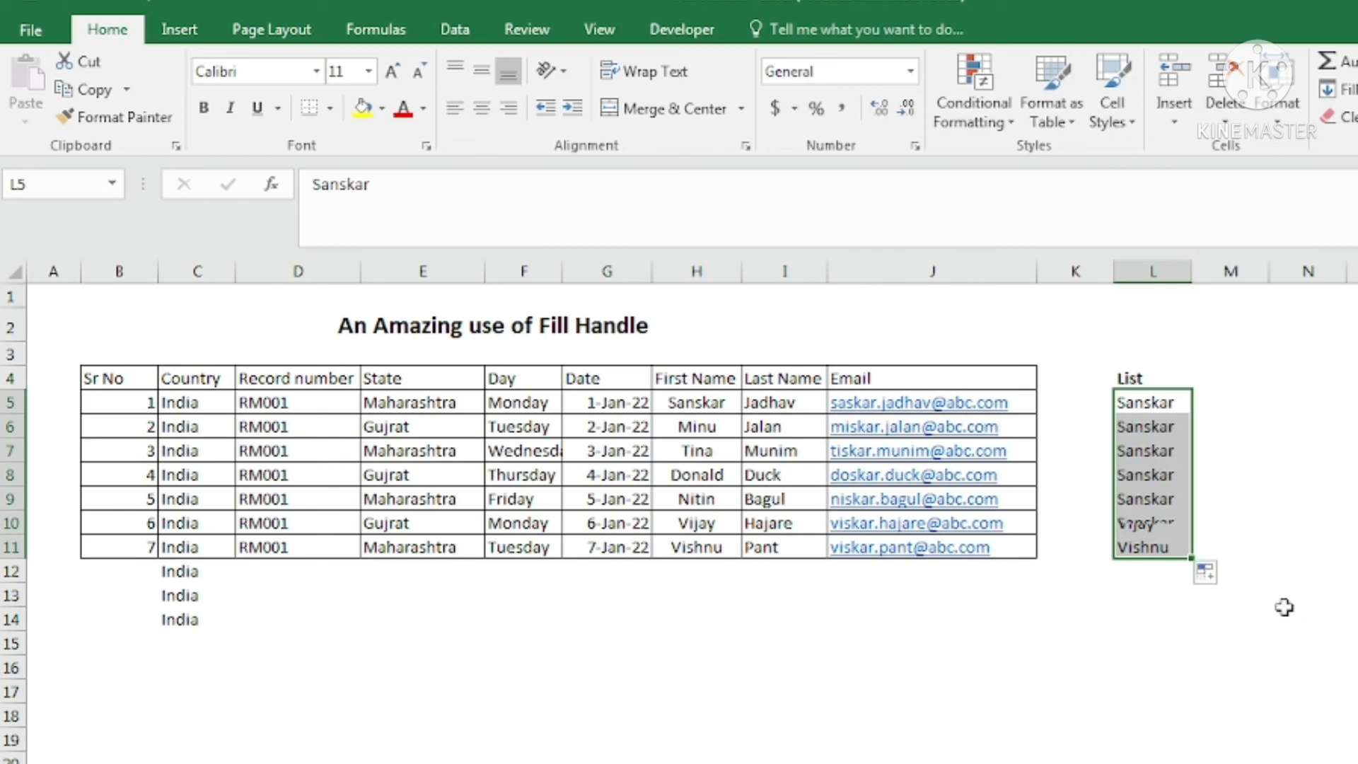
Switch to Fill Series so L5:L11 lists all seven names, then start a blank workbook.
{"action": "left_click", "coordinate": [1211, 574]}
{"action": "left_click", "coordinate": [1266, 631]}
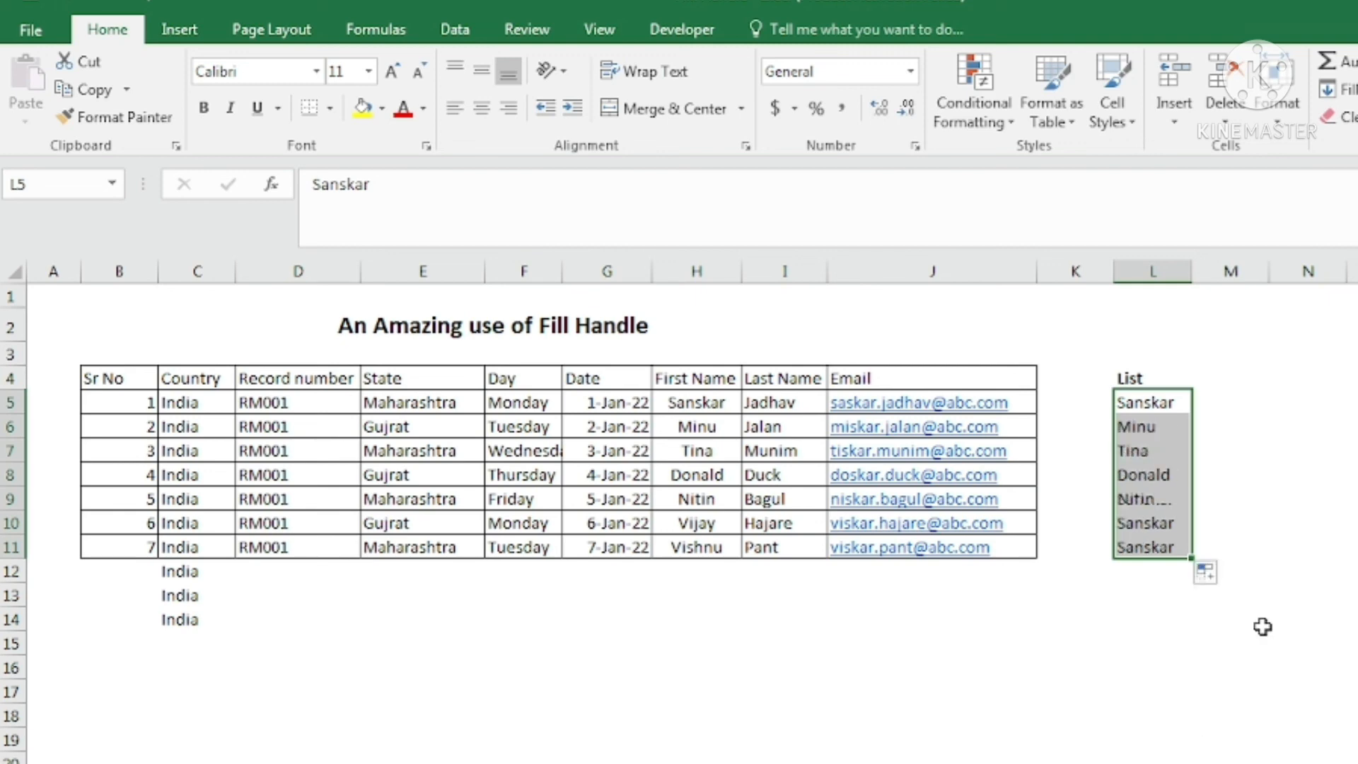
{"action": "left_click", "coordinate": [1312, 407]}
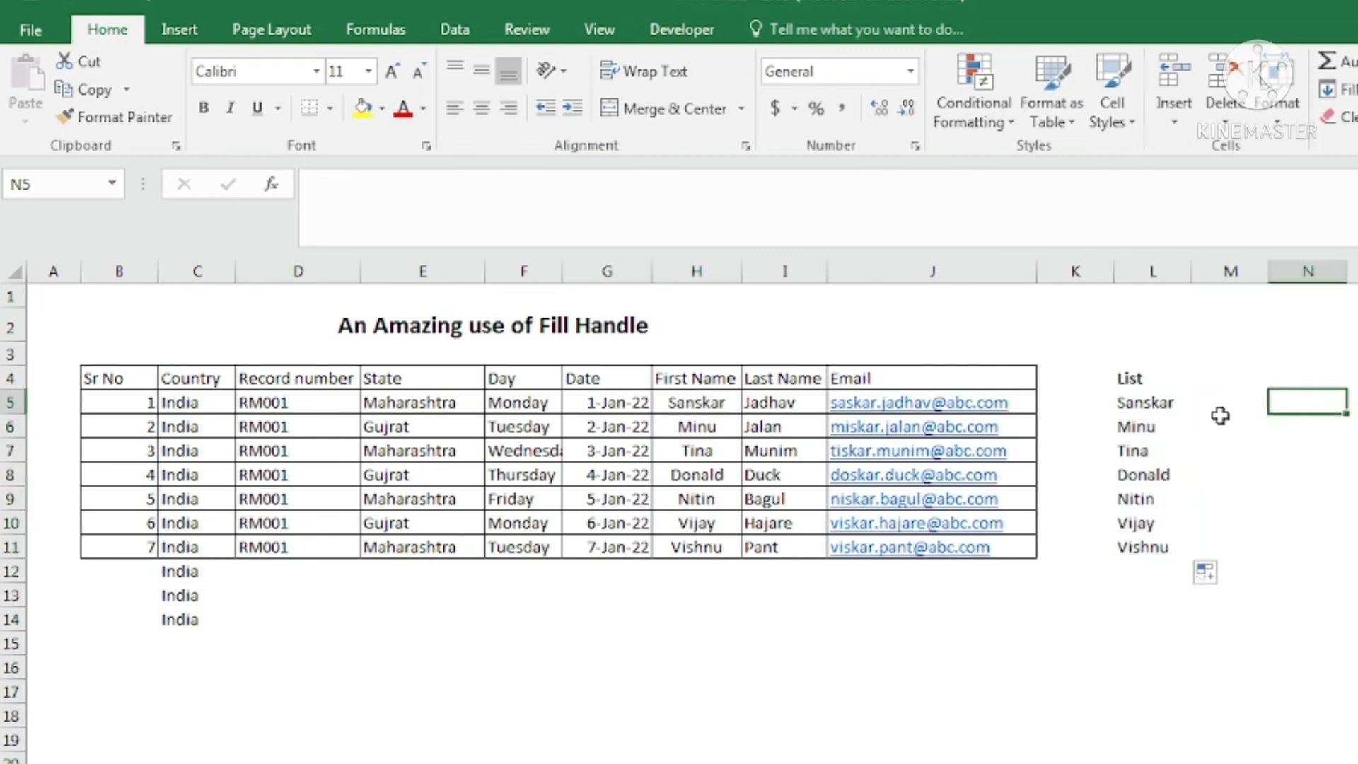
{"action": "left_click", "coordinate": [1136, 403]}
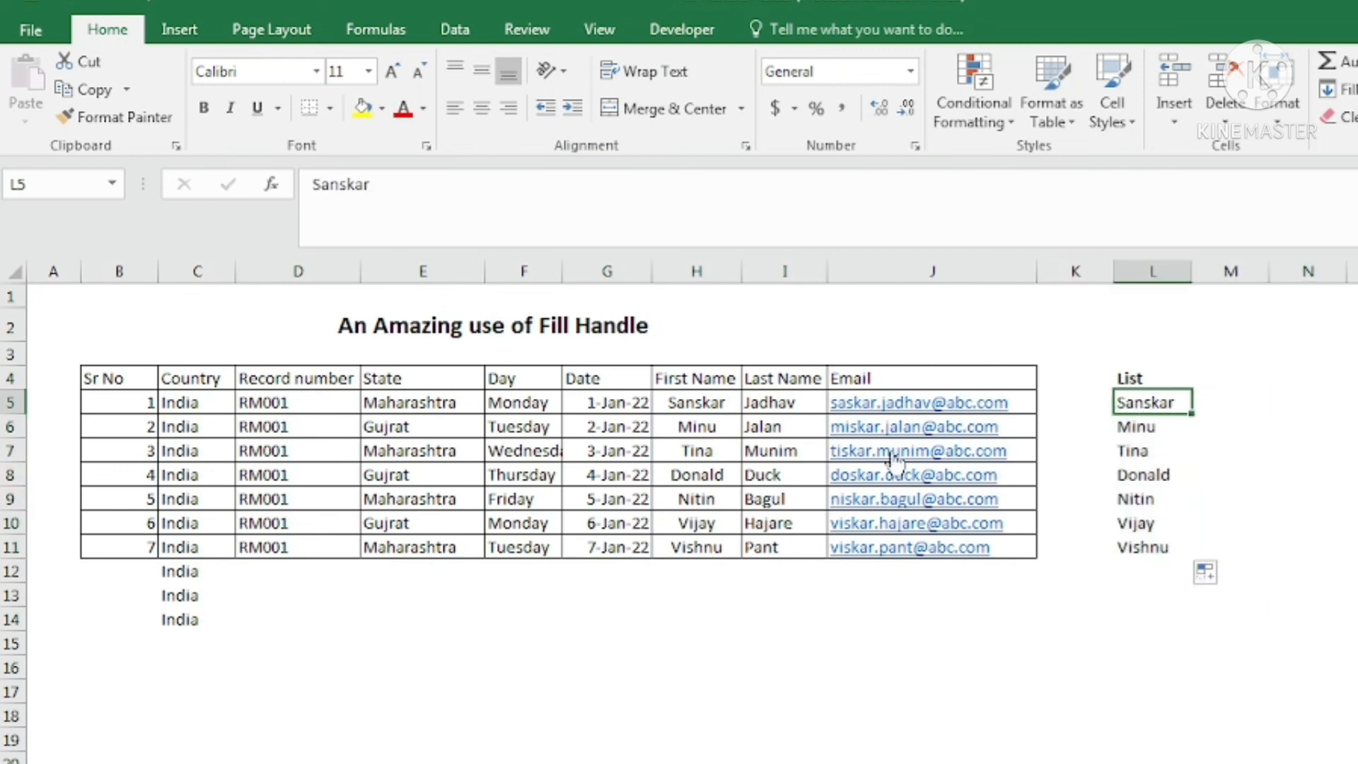
{"action": "left_click", "coordinate": [725, 402]}
{"action": "left_click", "coordinate": [1135, 406]}
{"action": "key", "text": "ctrl+n"}
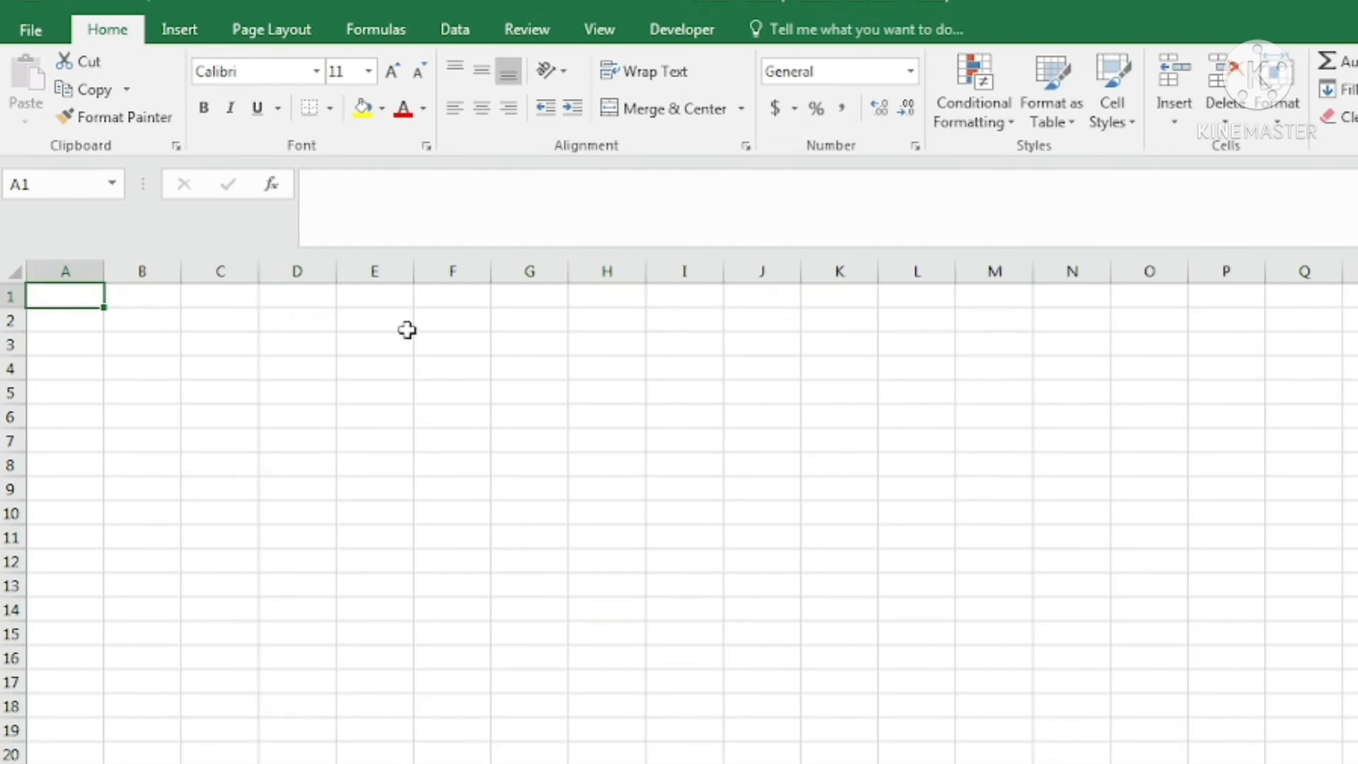
Enter the first name in C3 of the new sheet and drag to fill C3:C9.
{"action": "left_click", "coordinate": [214, 347]}
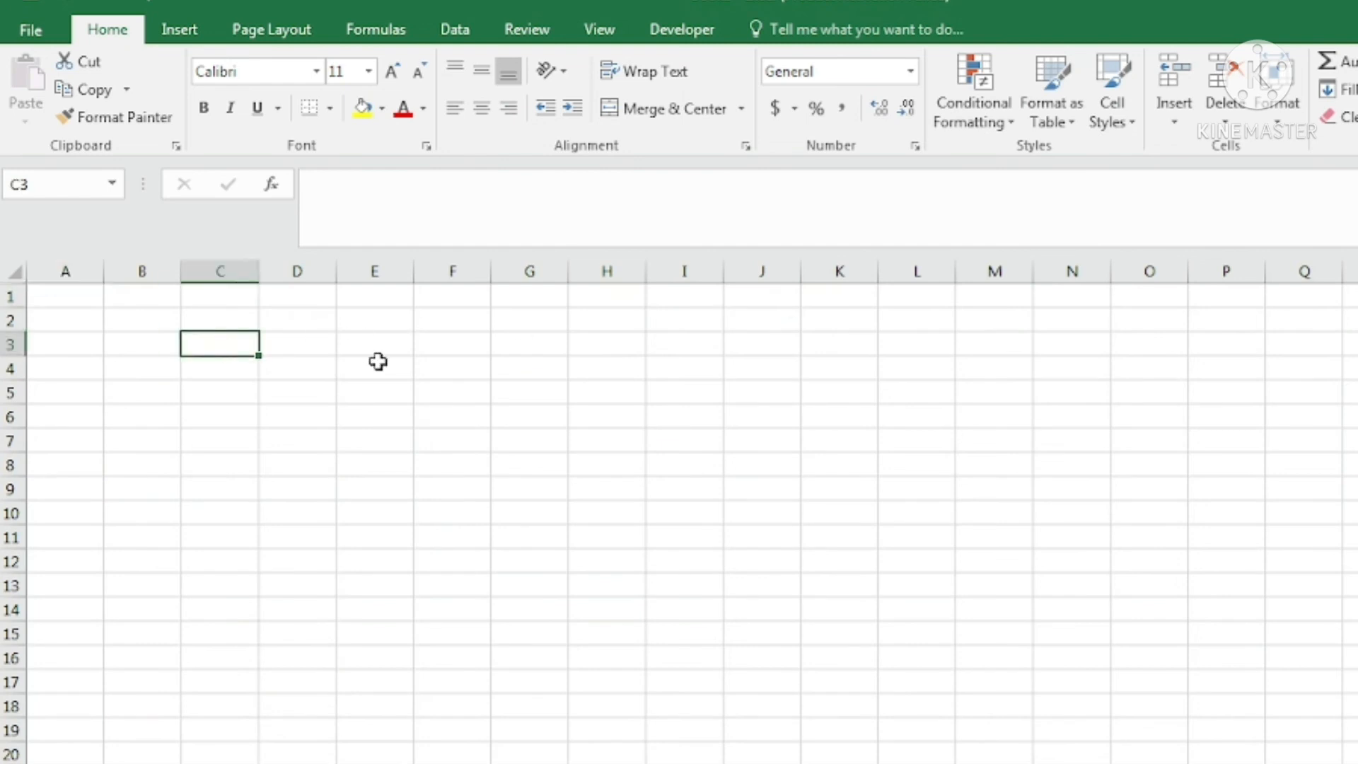
{"action": "type", "text": "Sa"}
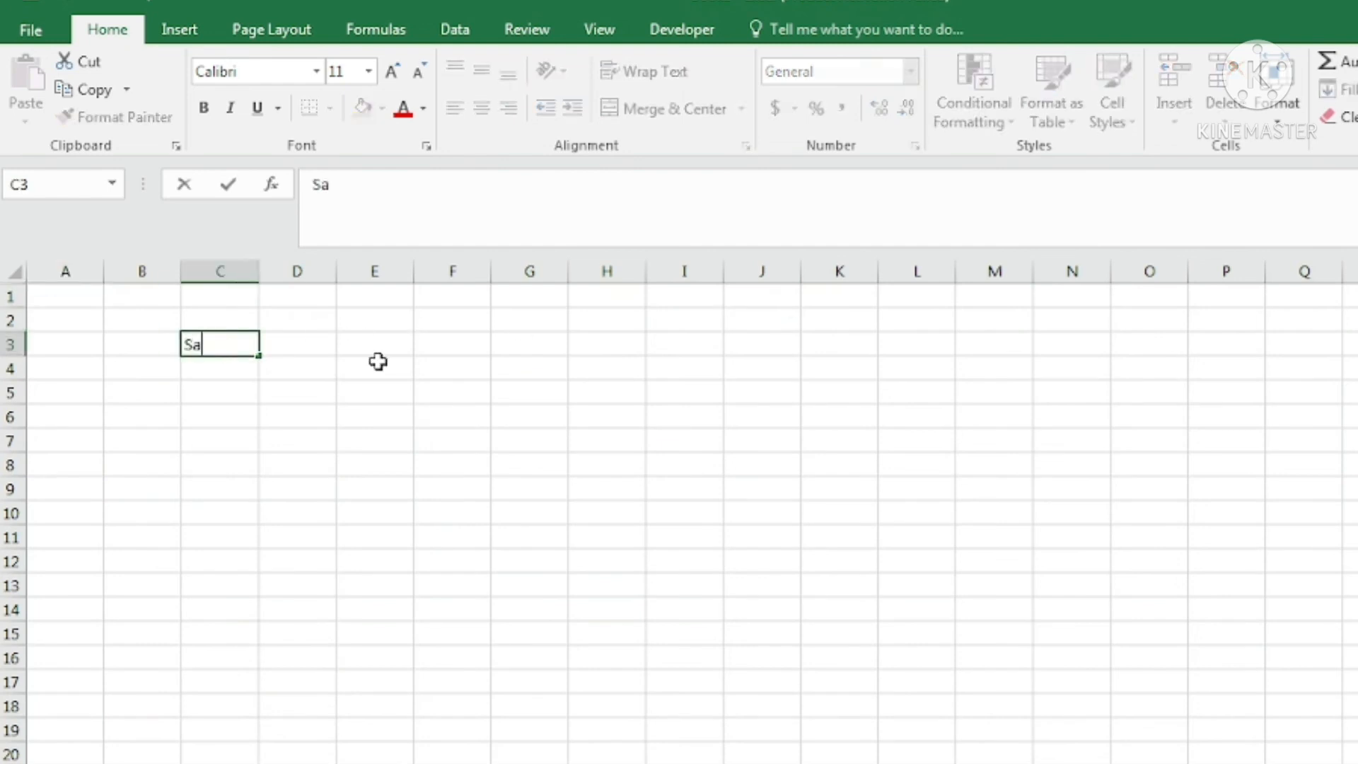
{"action": "type", "text": "nskar"}
{"action": "key", "text": "Return"}
{"action": "type", "text": "\\"}
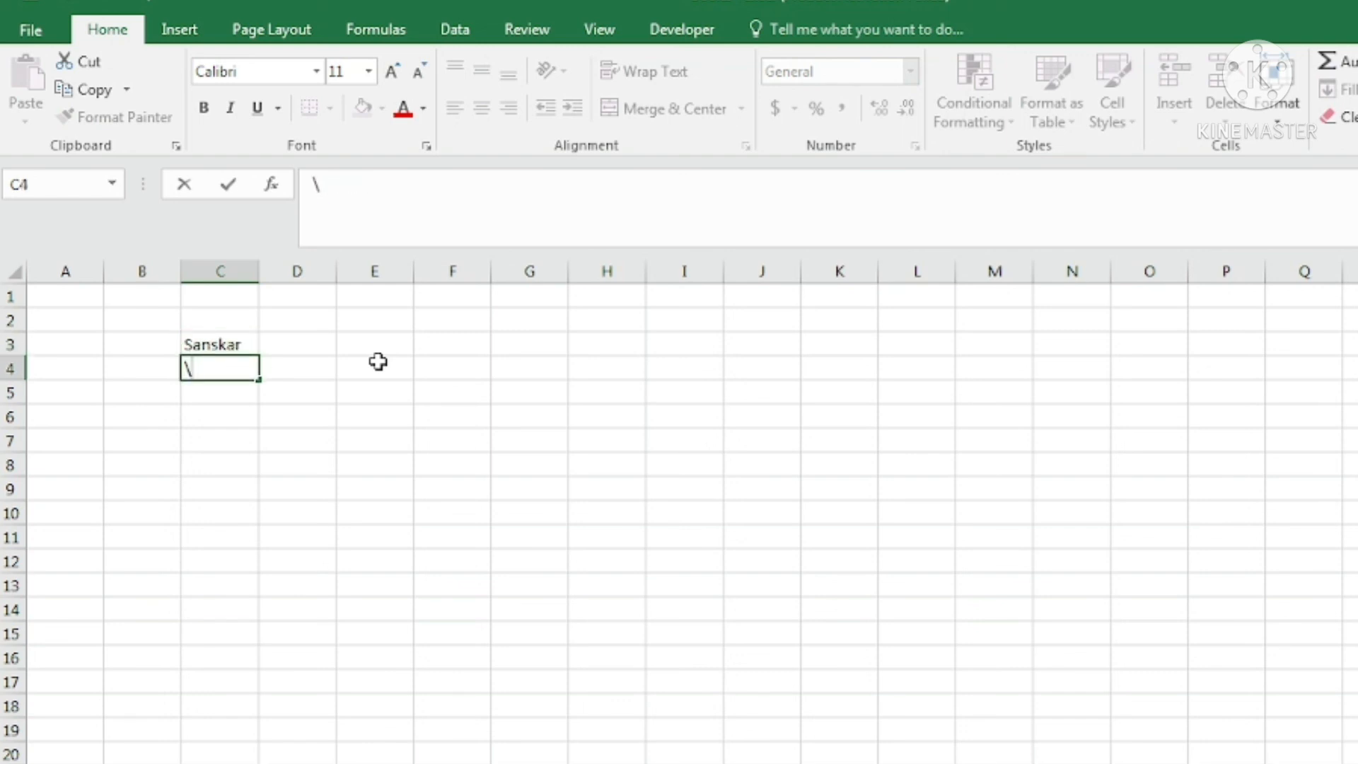
{"action": "key", "text": "BackSpace"}
{"action": "left_click", "coordinate": [236, 343]}
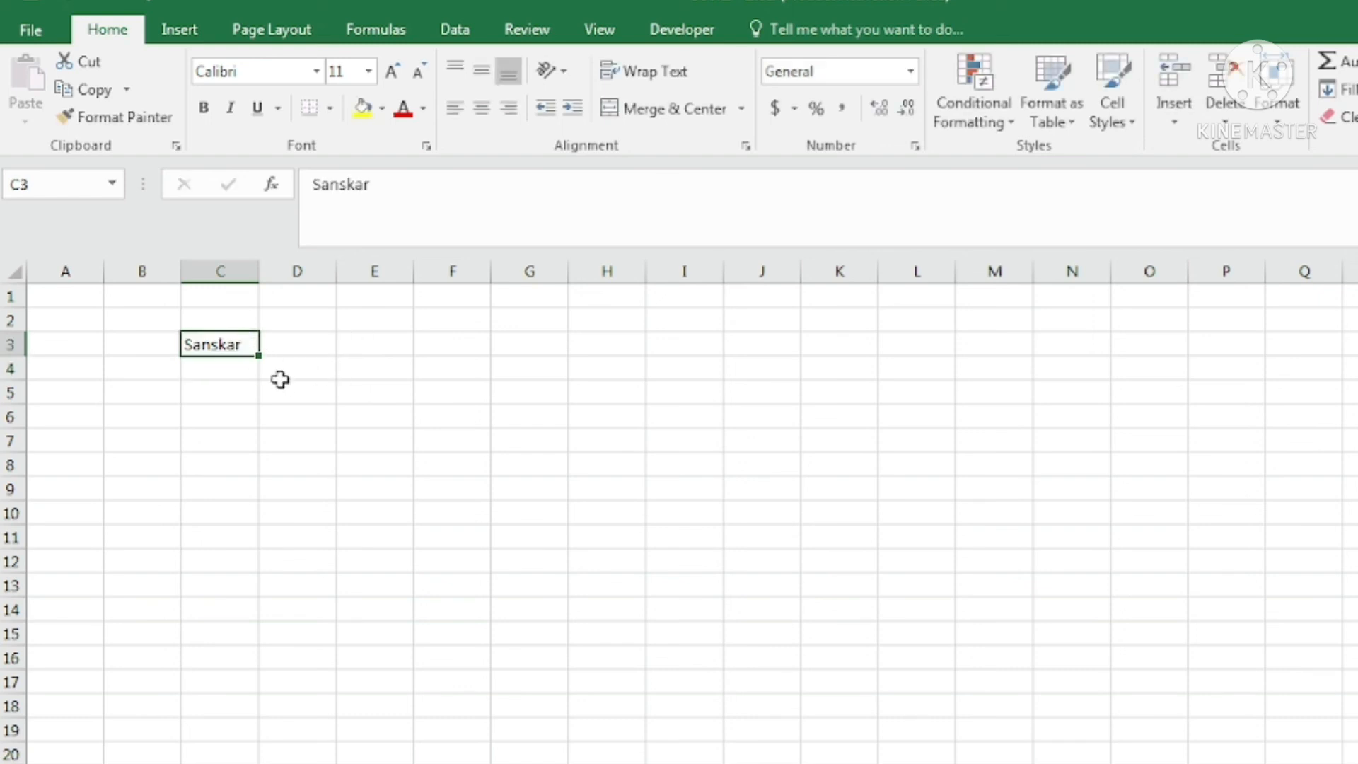
{"action": "left_click_drag", "start_coordinate": [261, 355], "coordinate": [259, 495]}
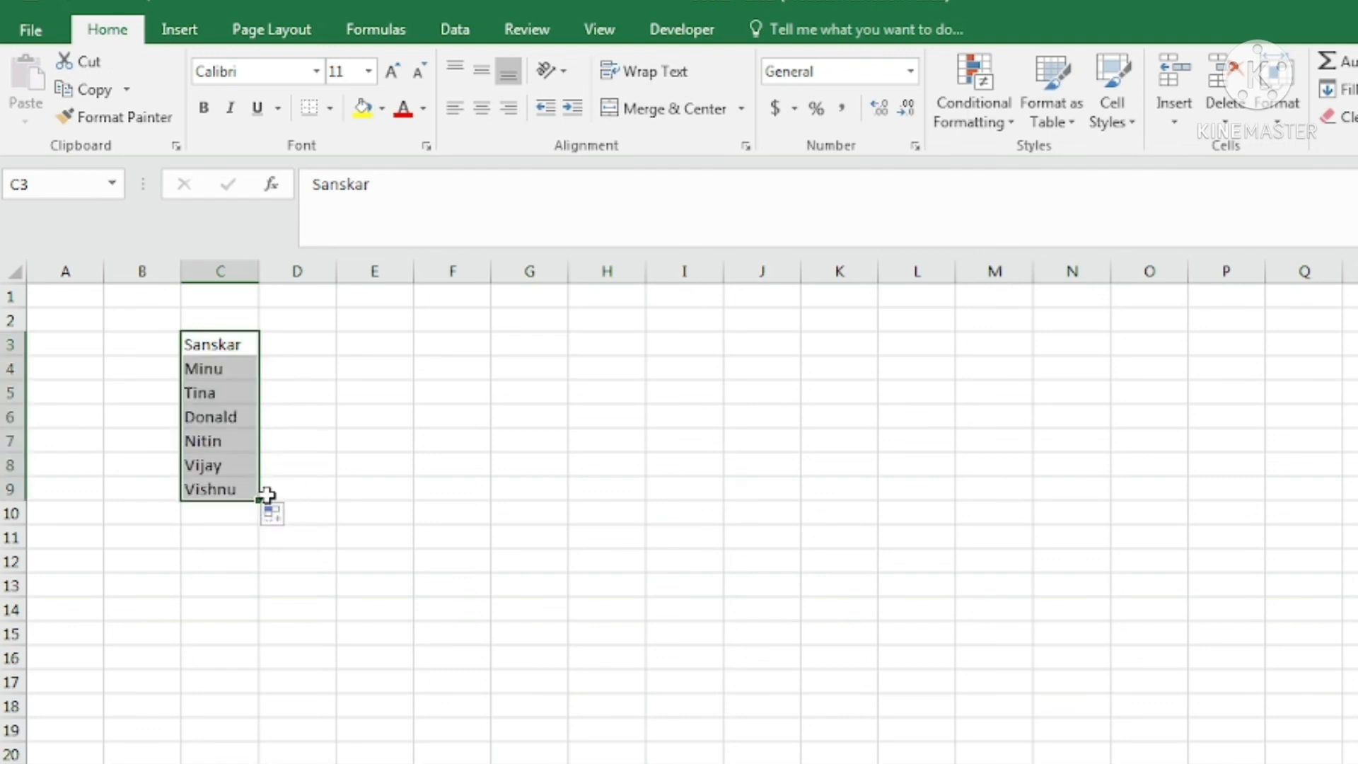